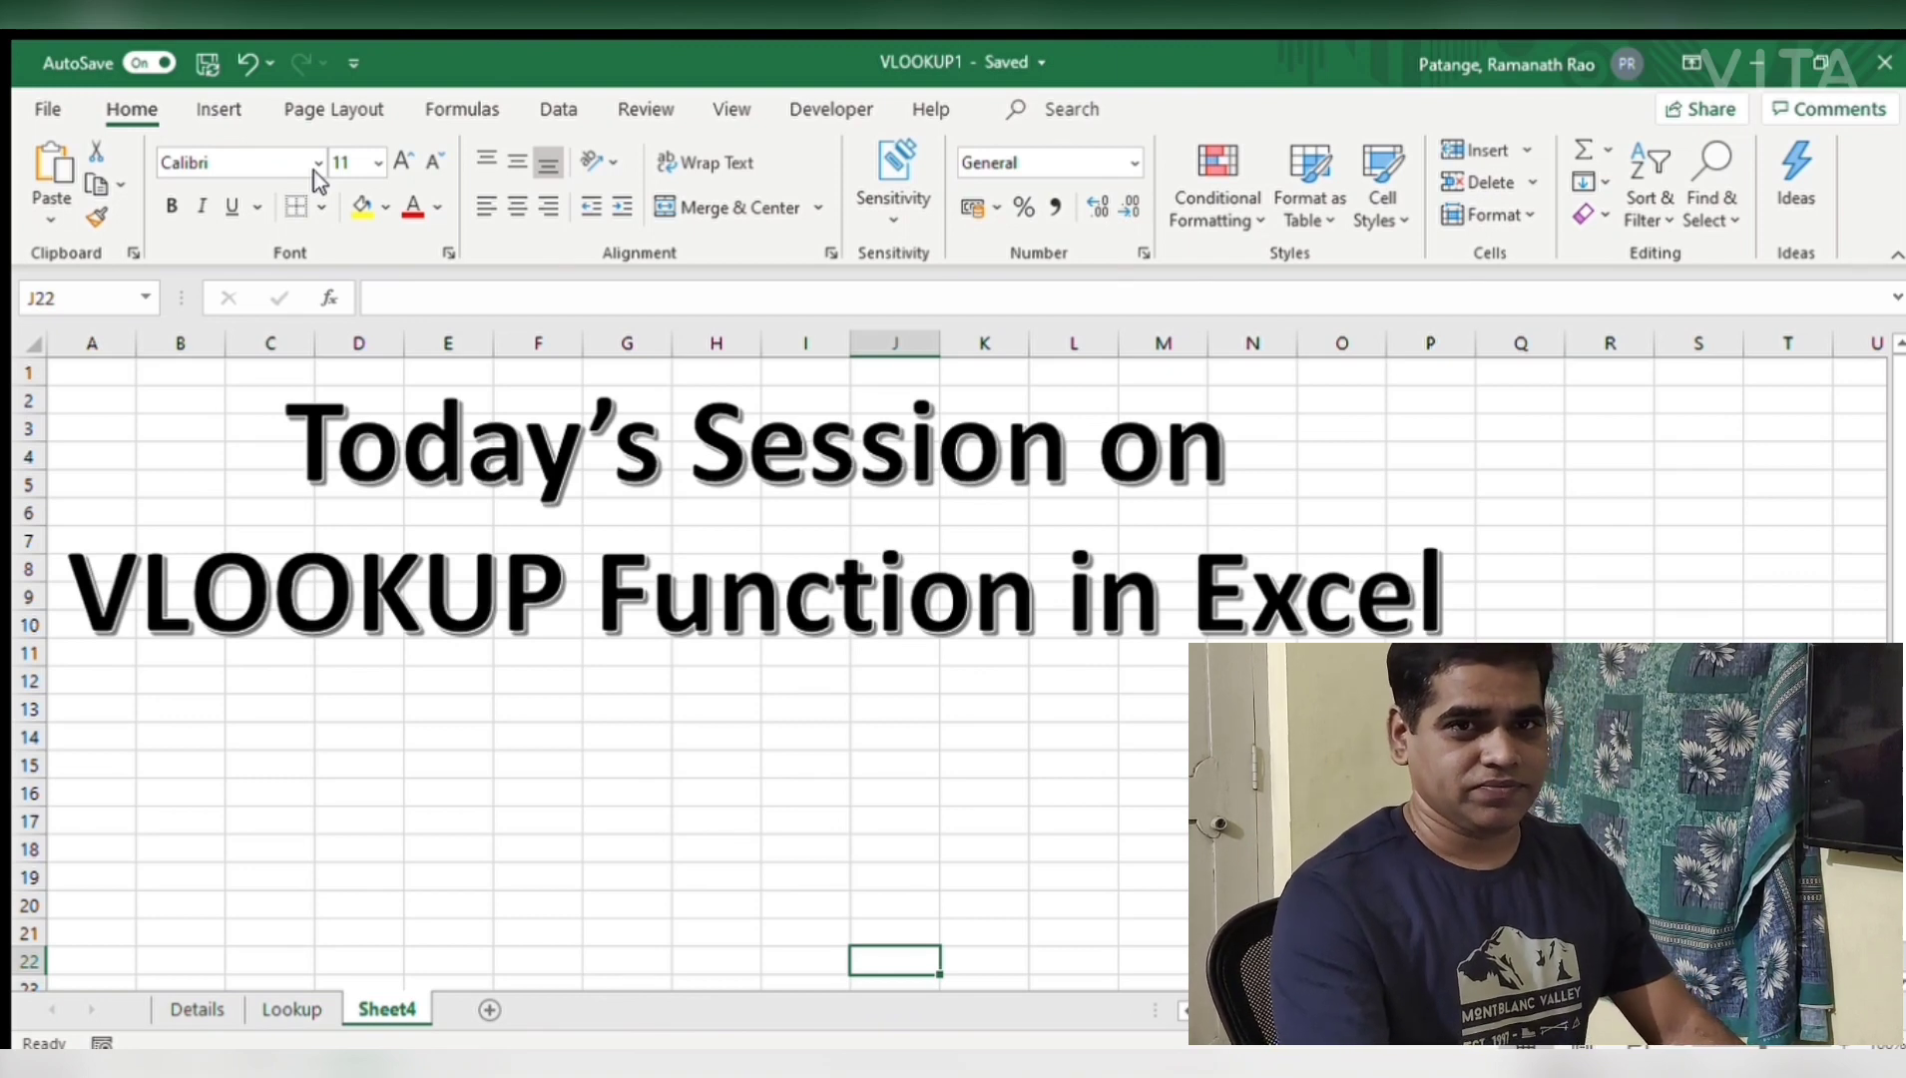
Review the Name, Age and Gender records on the Details sheet, including the entries in row 4
click(209, 1001)
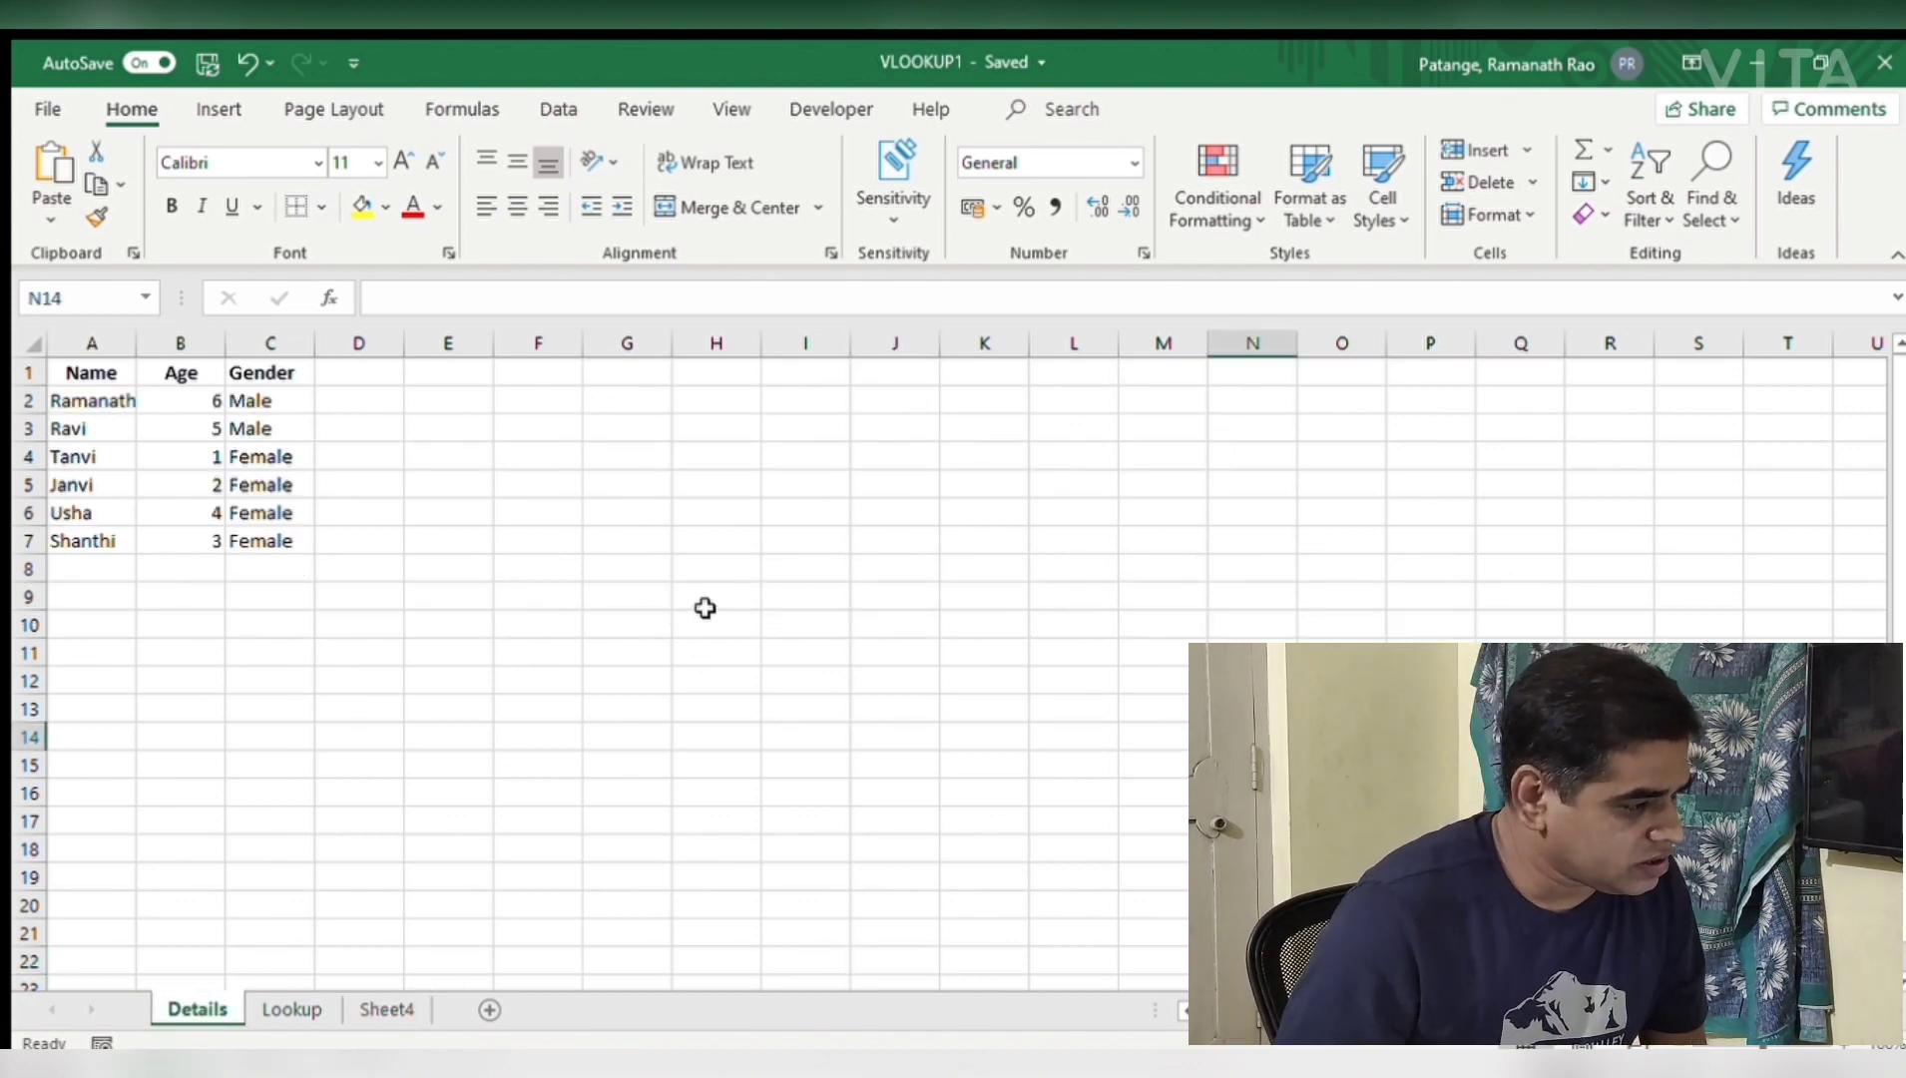
drag(91, 343, 246, 357)
click(249, 455)
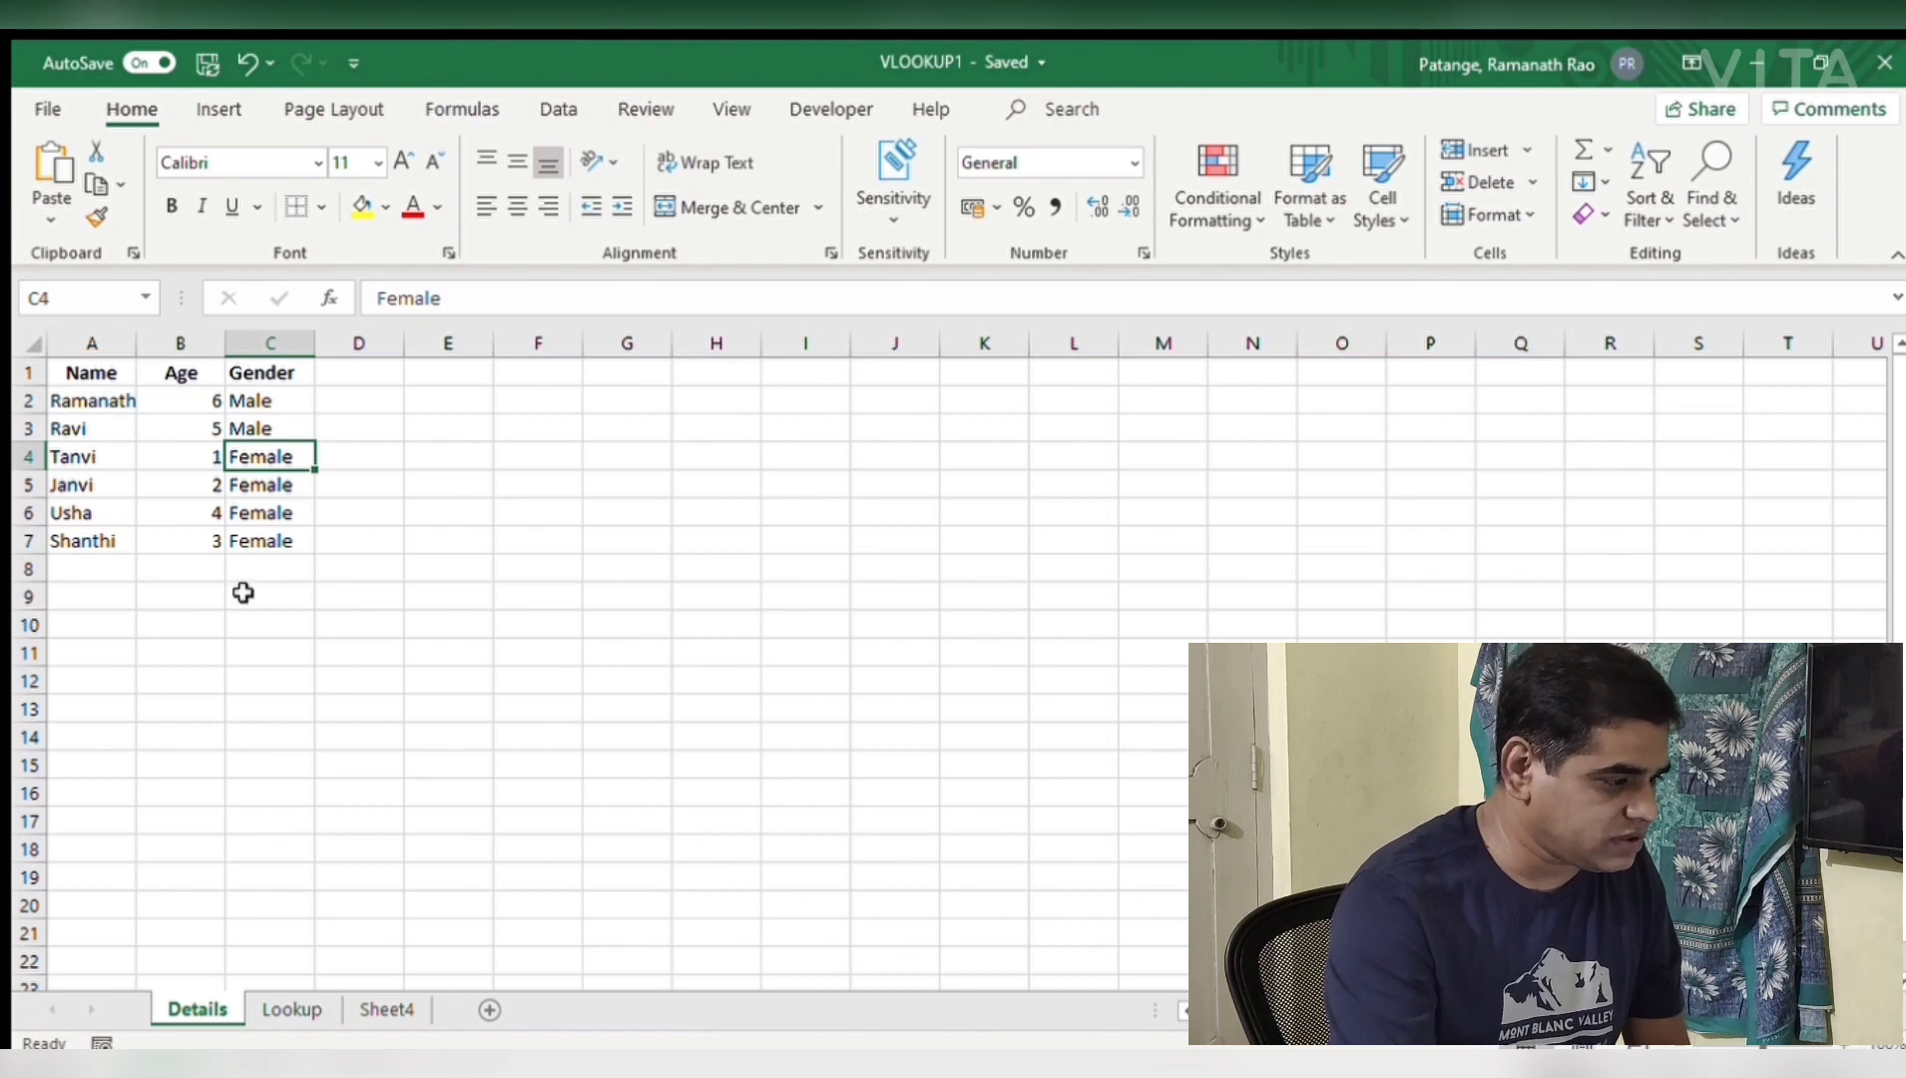
click(97, 457)
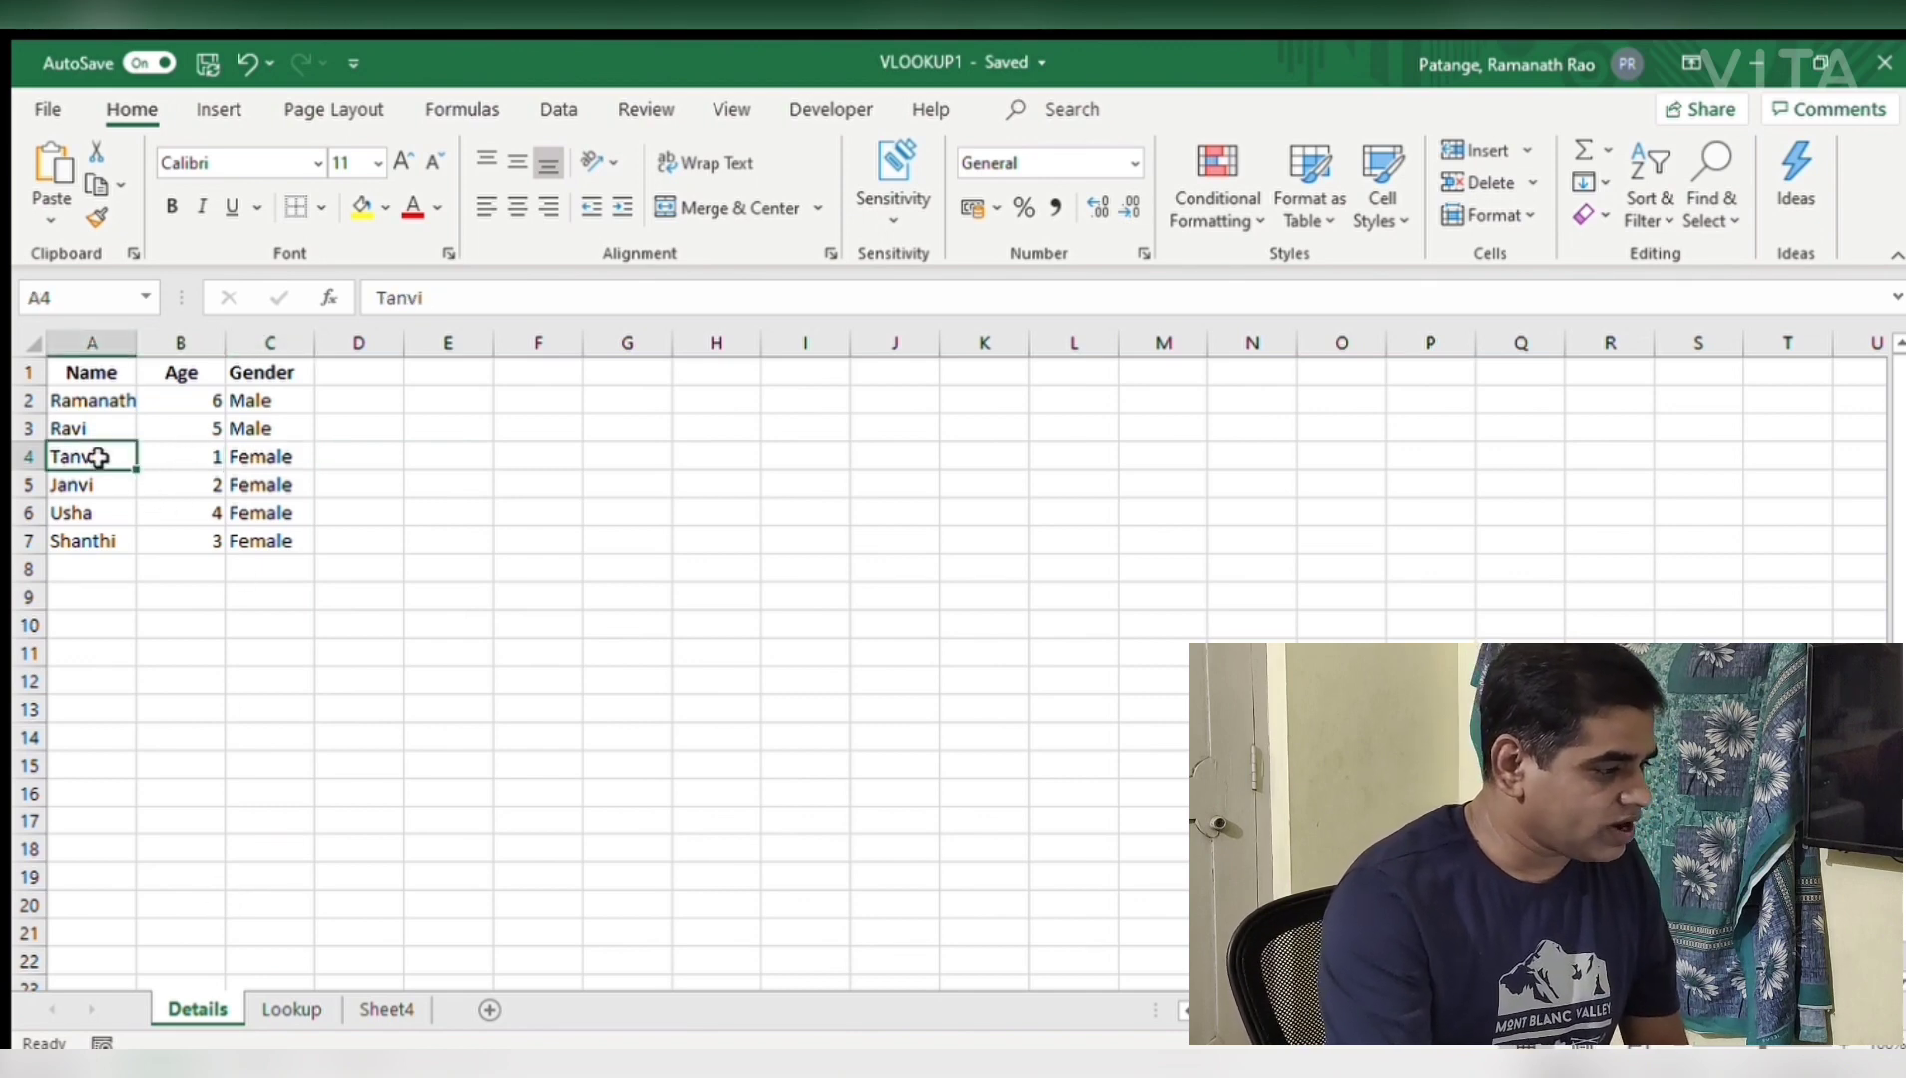
click(182, 458)
click(266, 461)
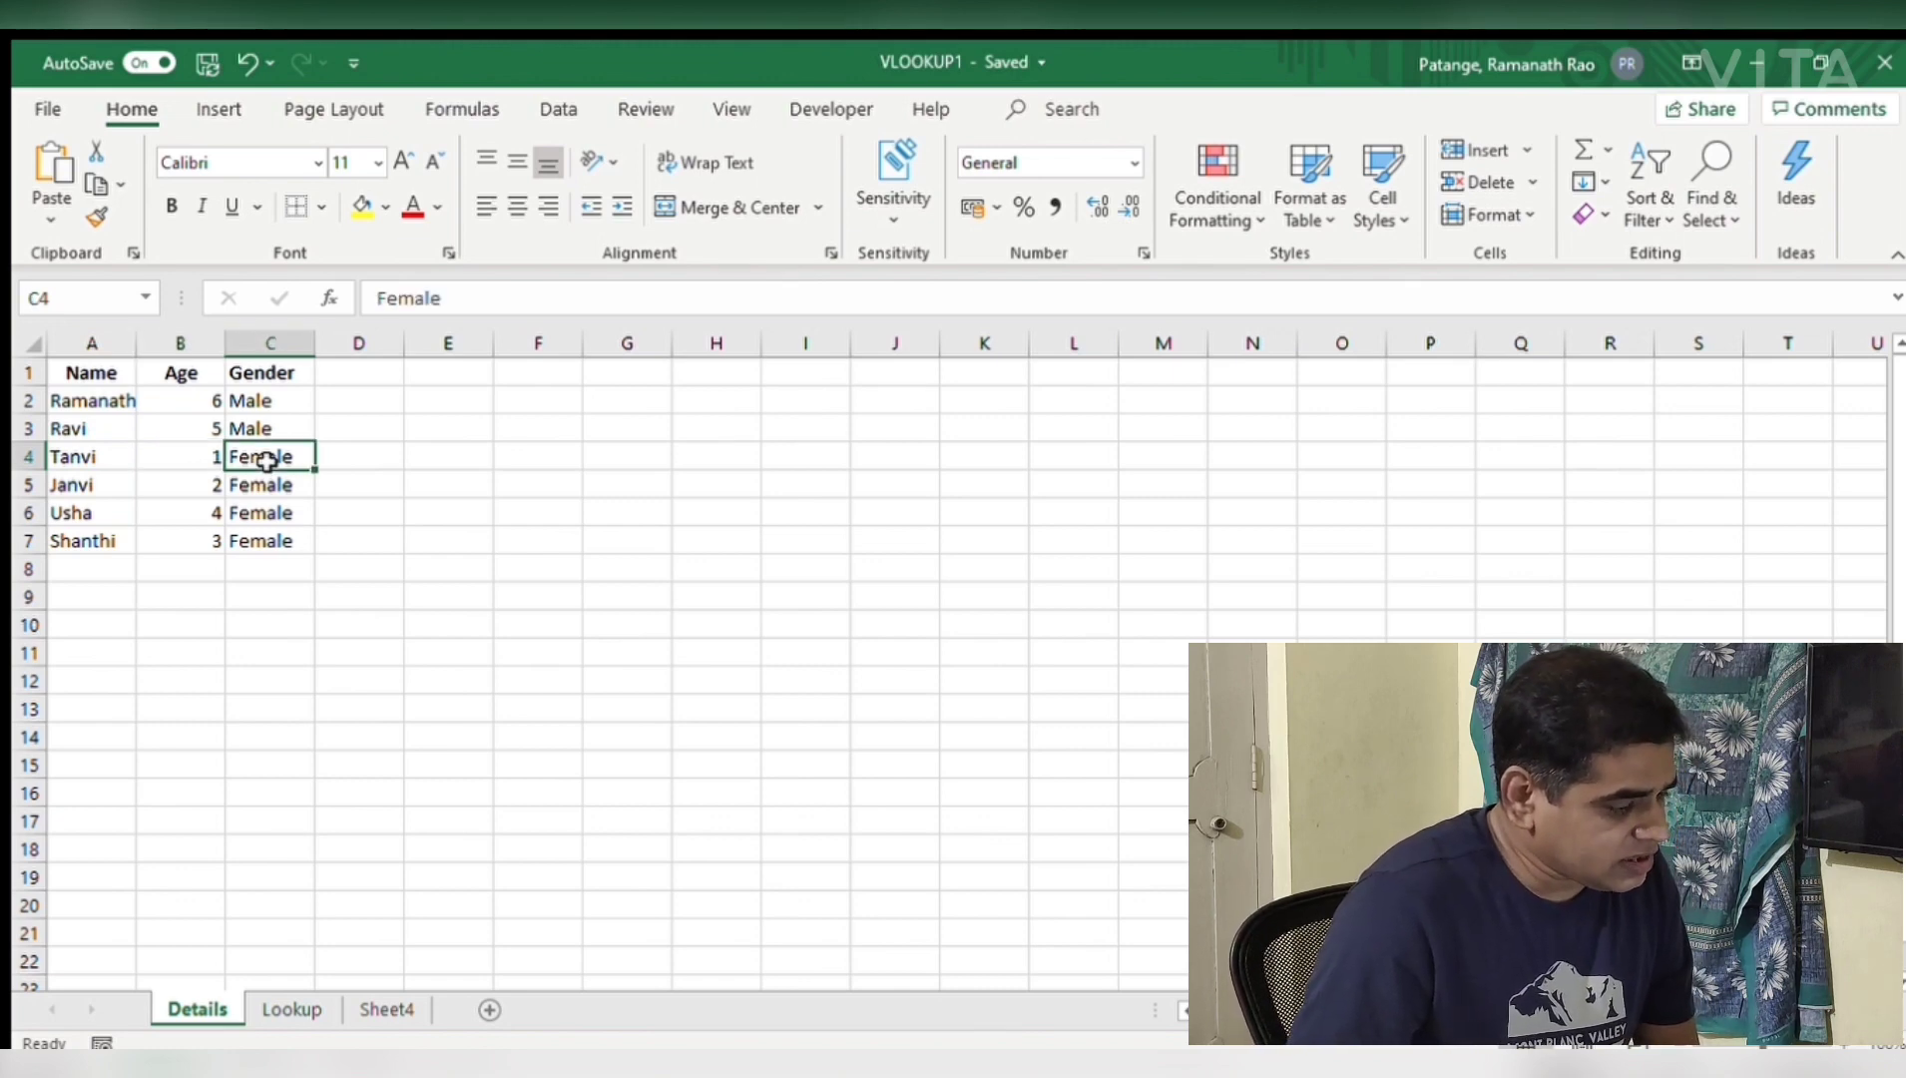
click(398, 536)
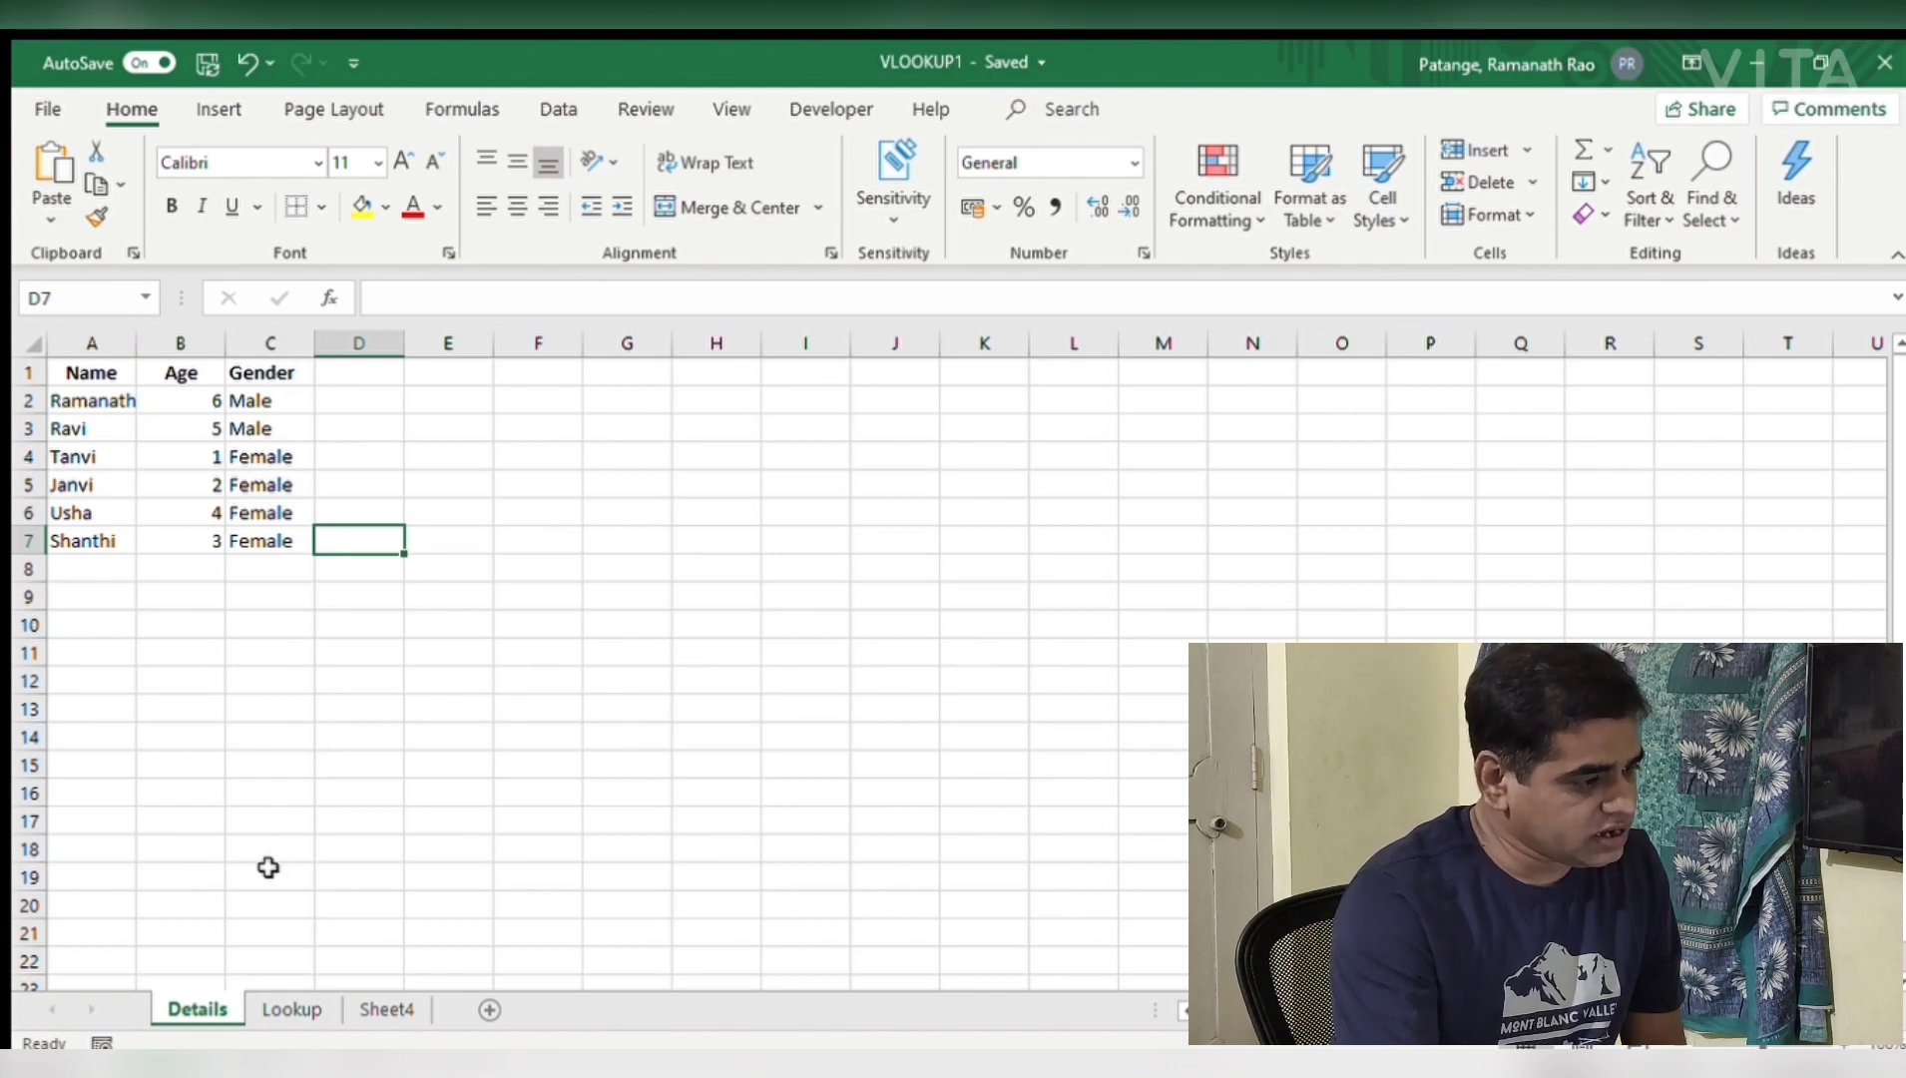
Examine the names listed in A2:A4 on the Lookup sheet
click(270, 1011)
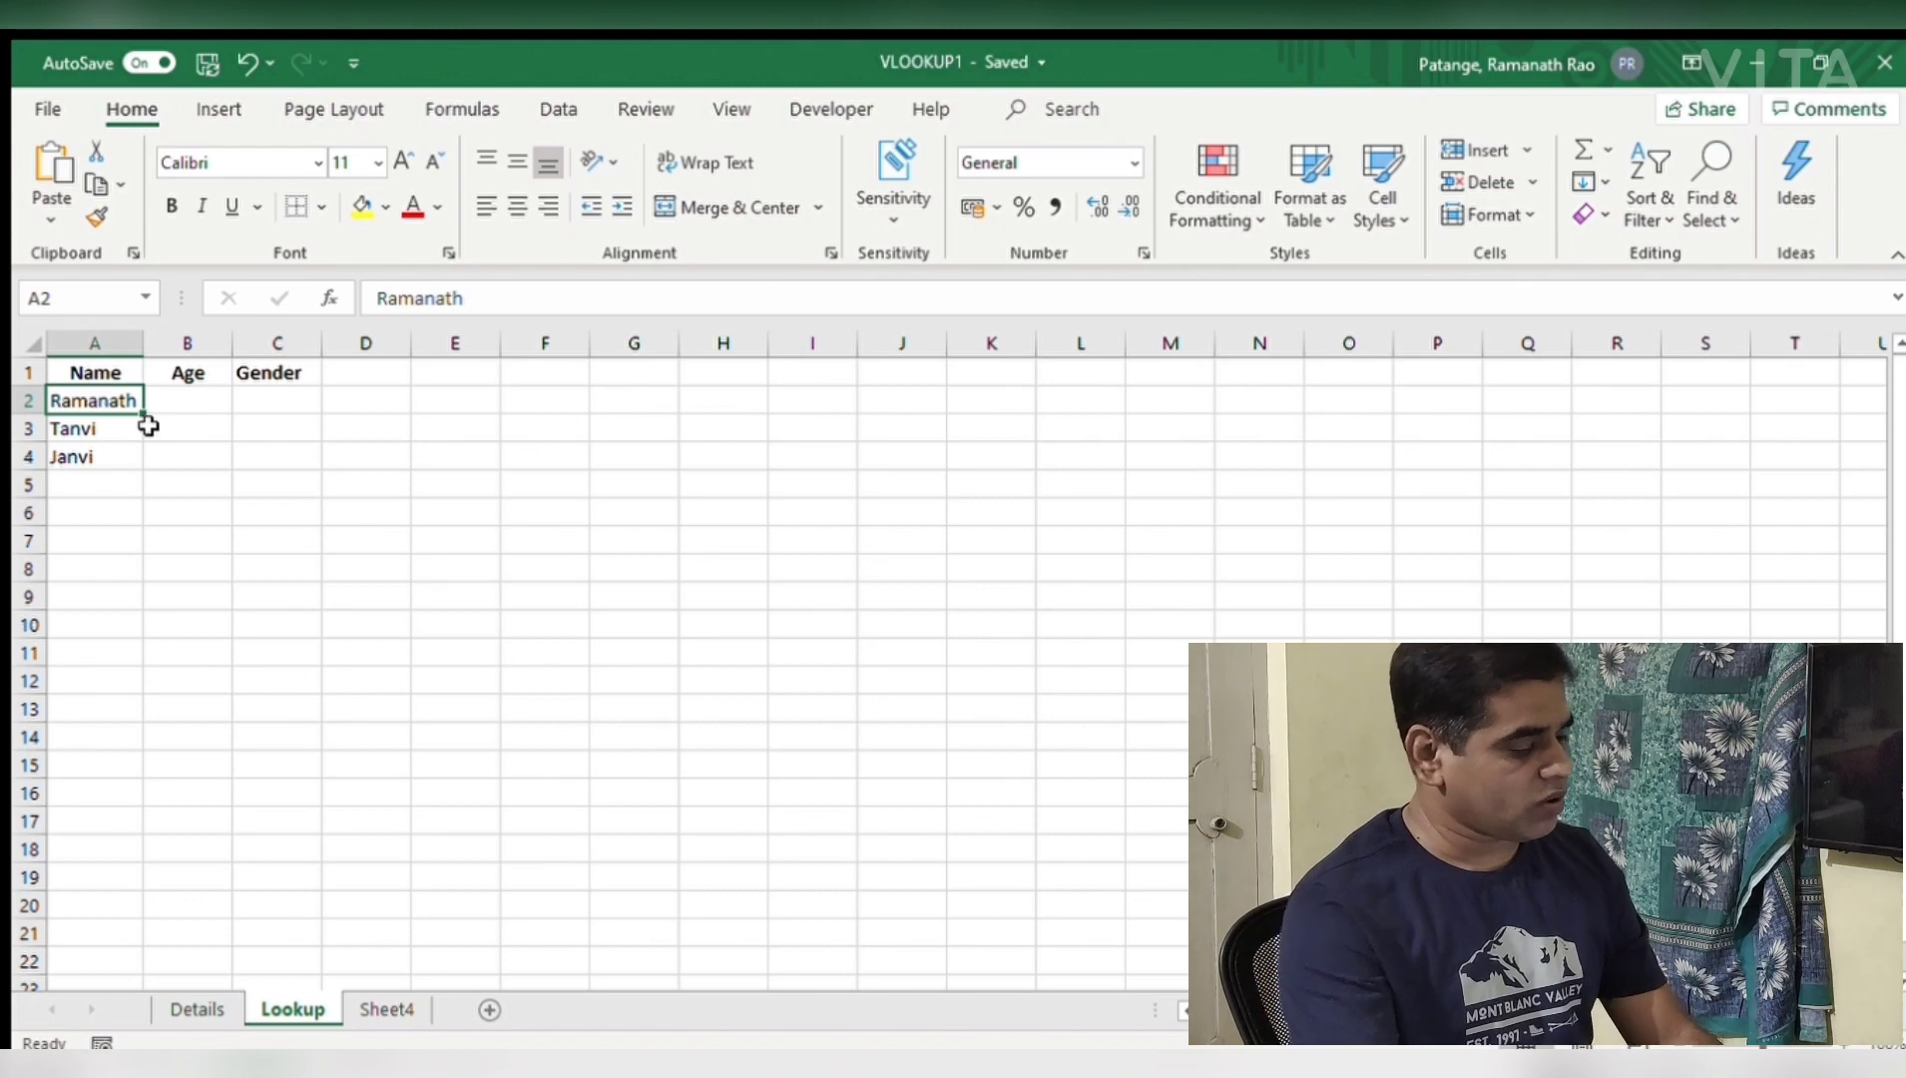
drag(94, 400, 94, 445)
click(94, 399)
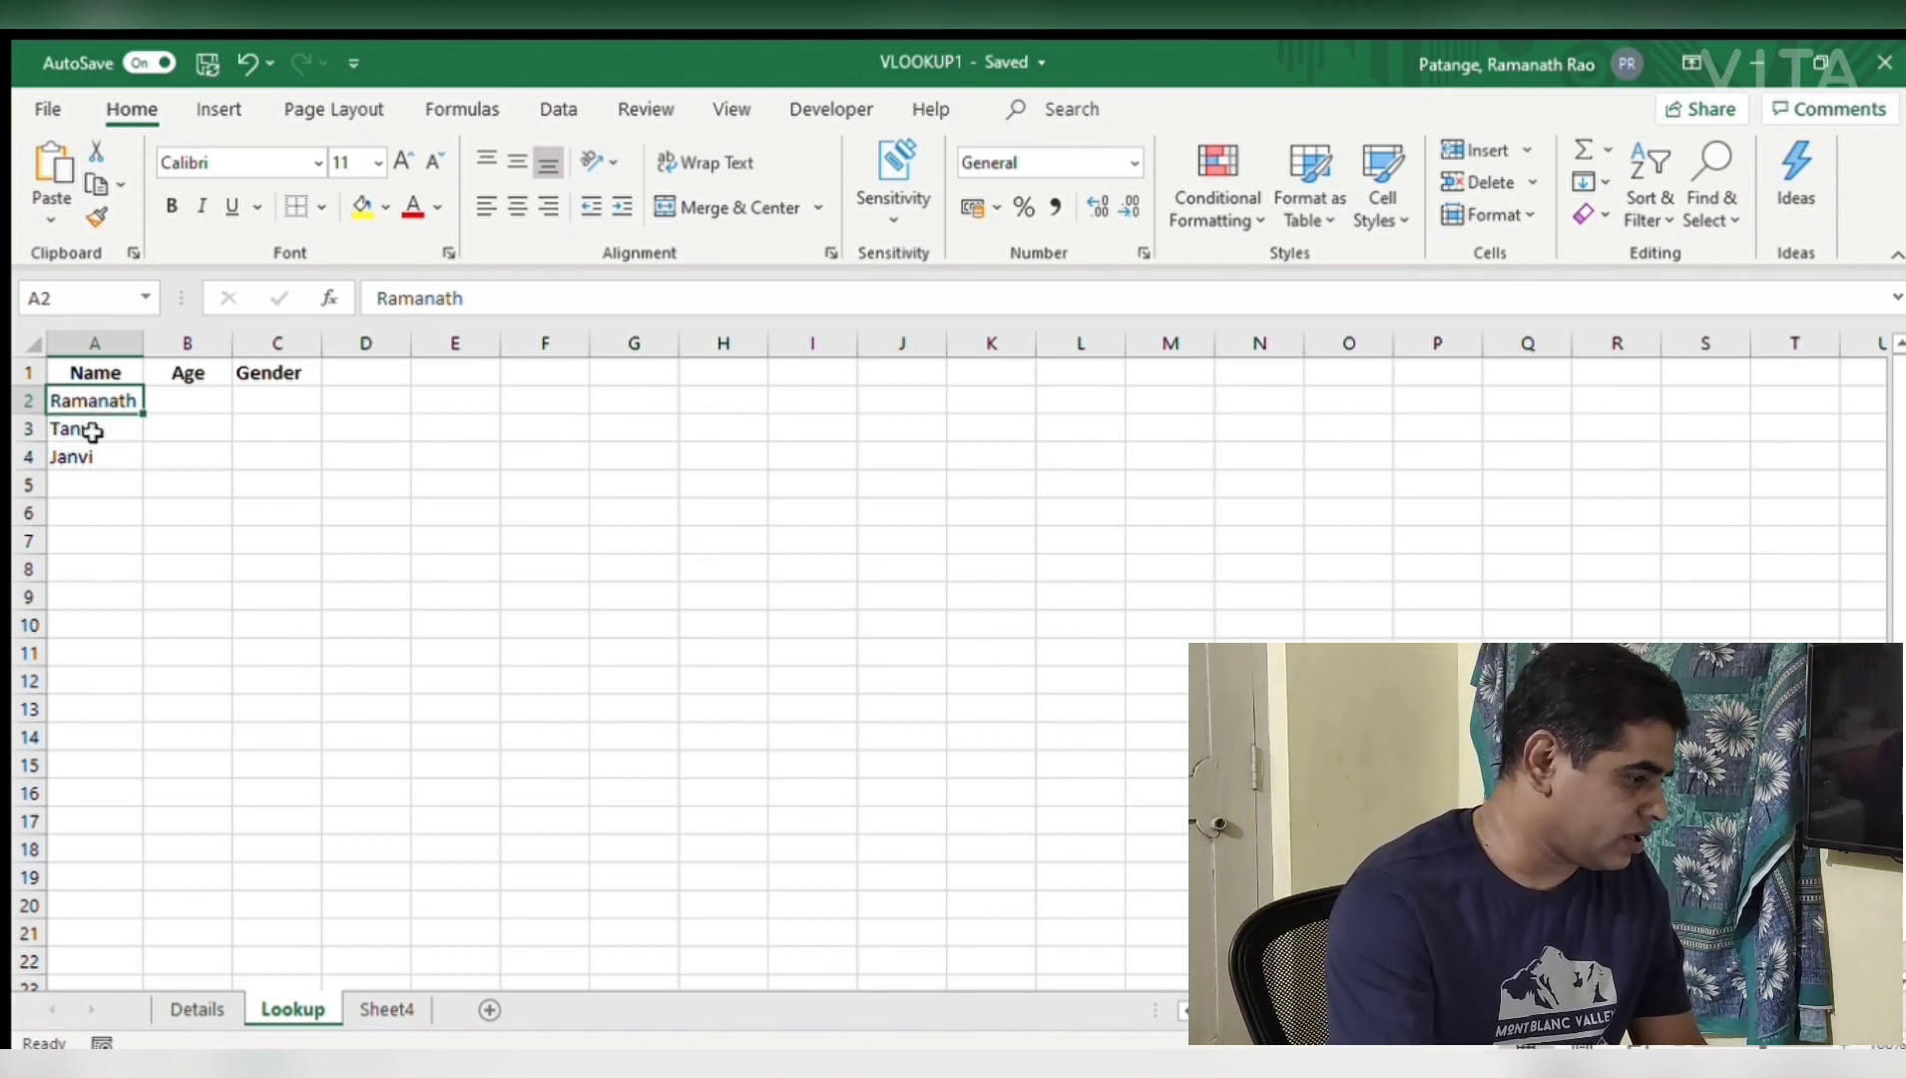
Start a VLOOKUP formula in cell B2 of the Lookup sheet, with A2 as the lookup value
click(179, 402)
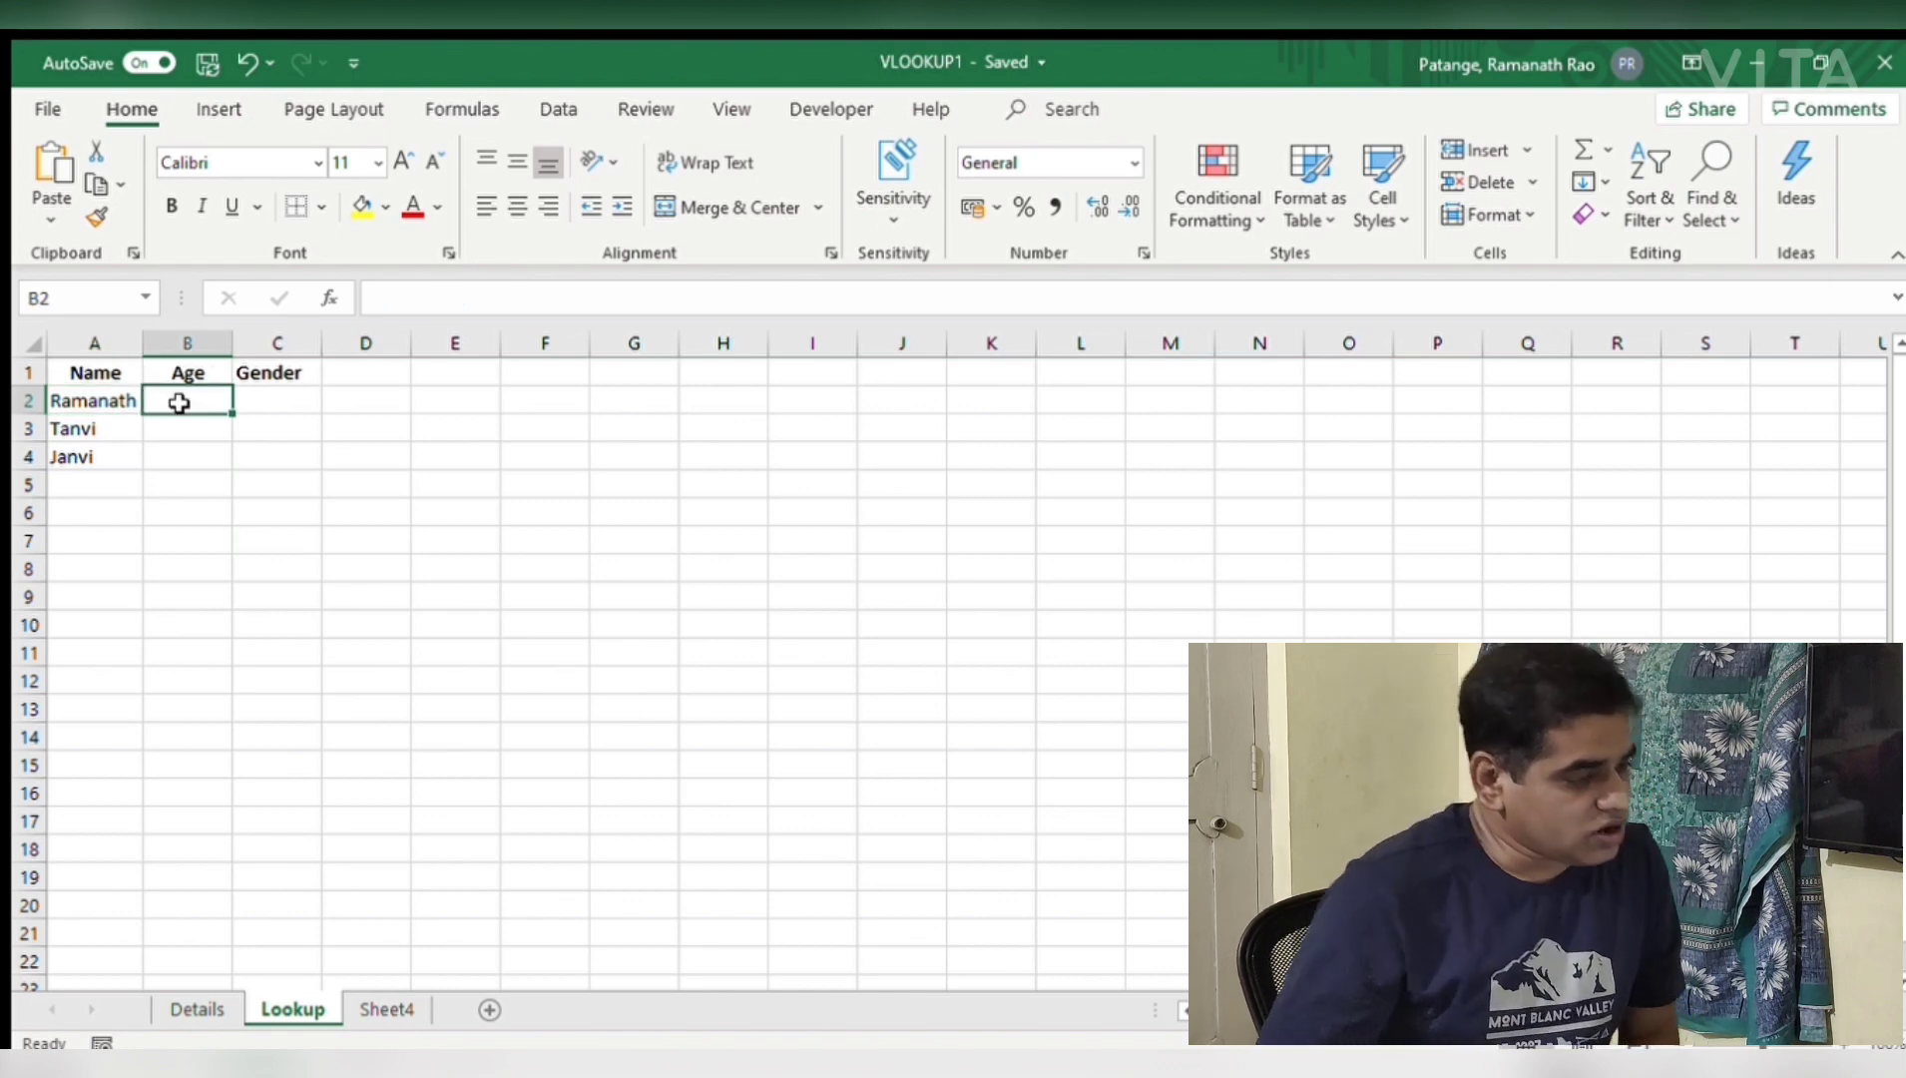
click(171, 1008)
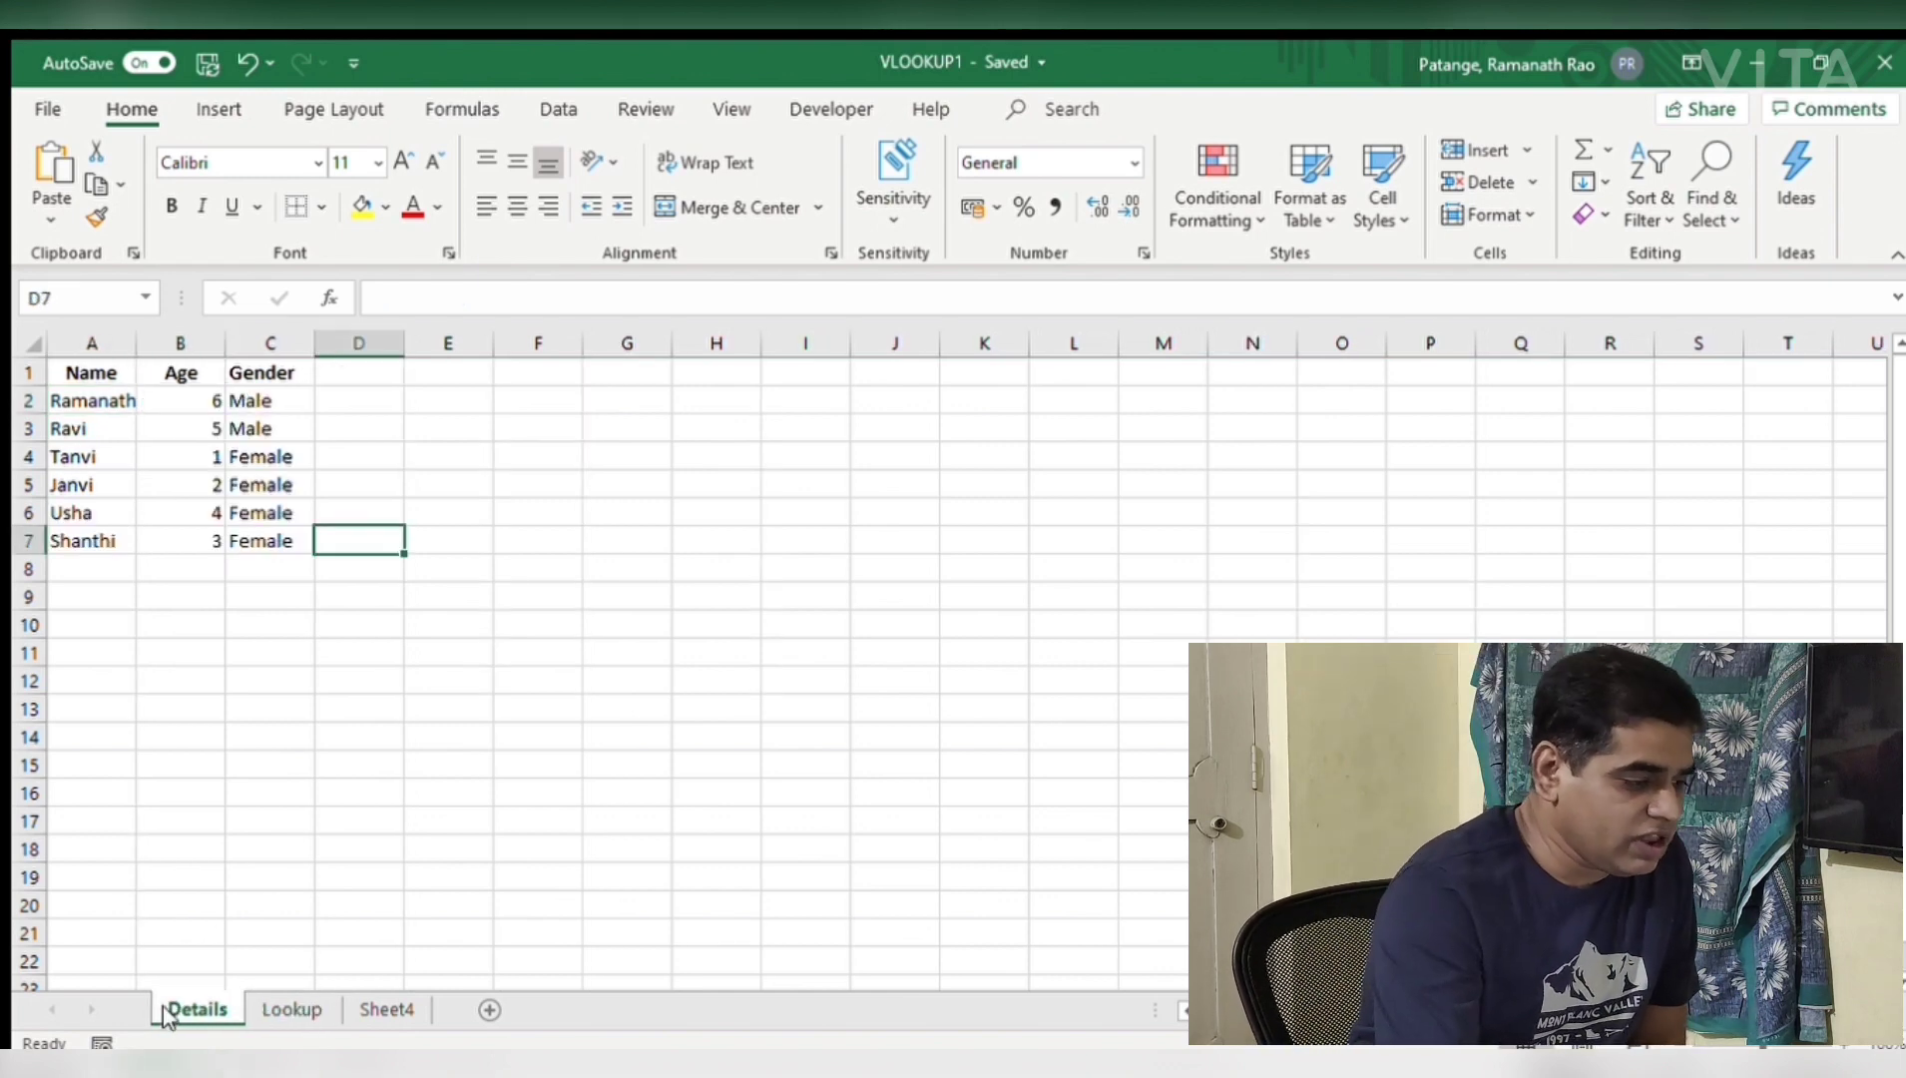
click(278, 1008)
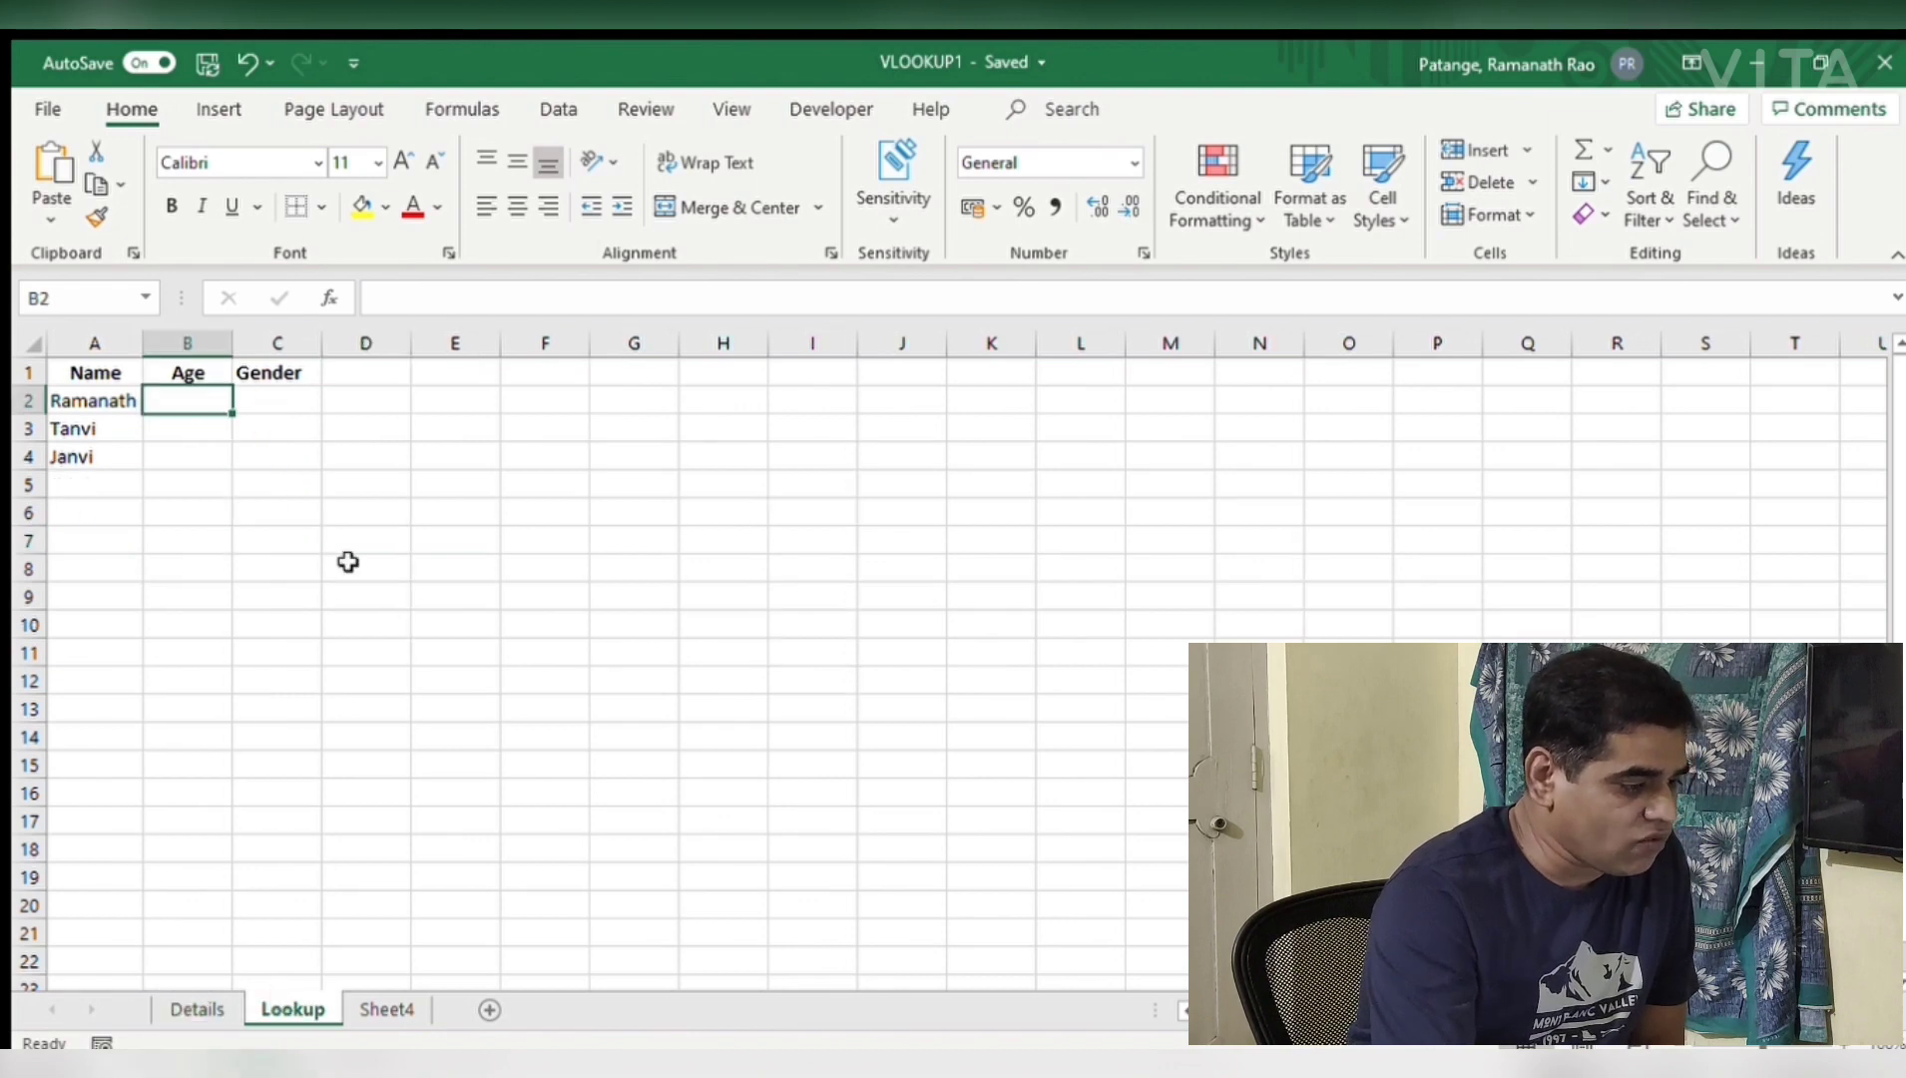
text(=vl)
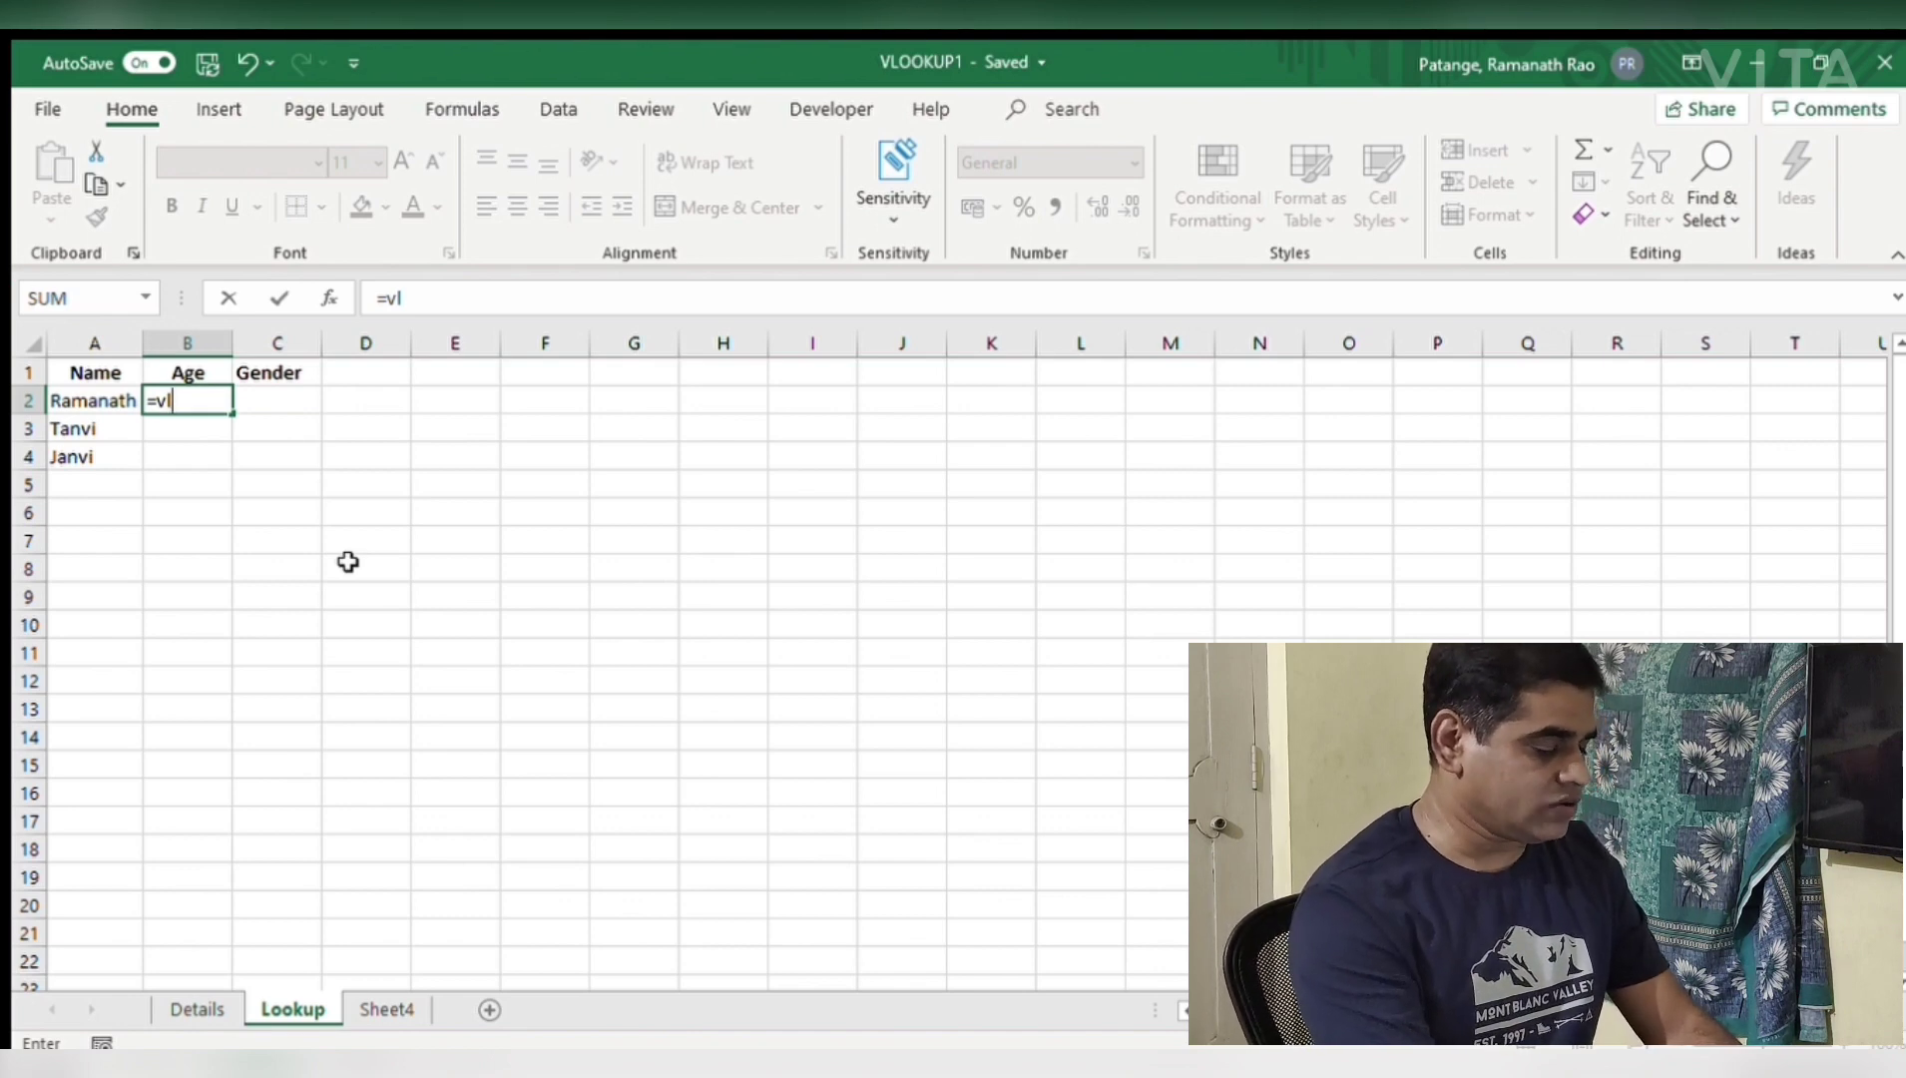
key(Tab)
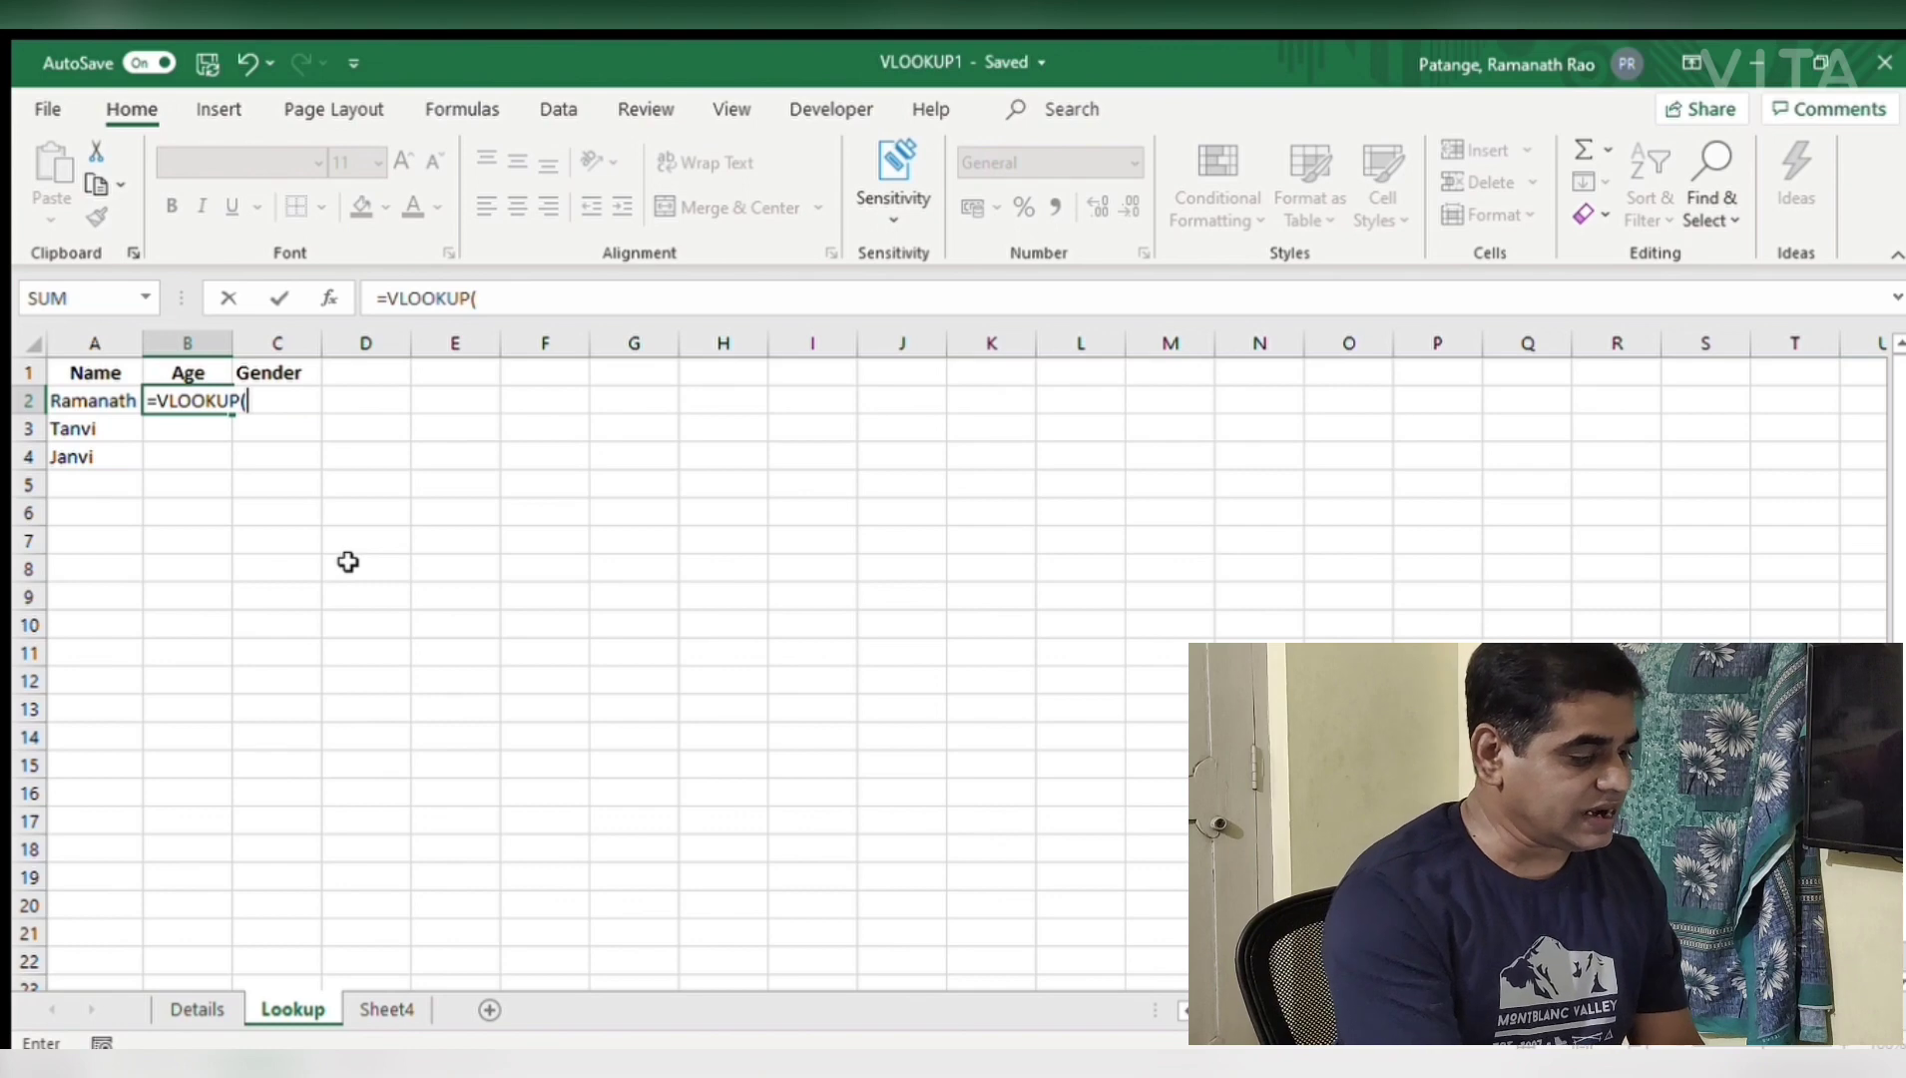
click(93, 402)
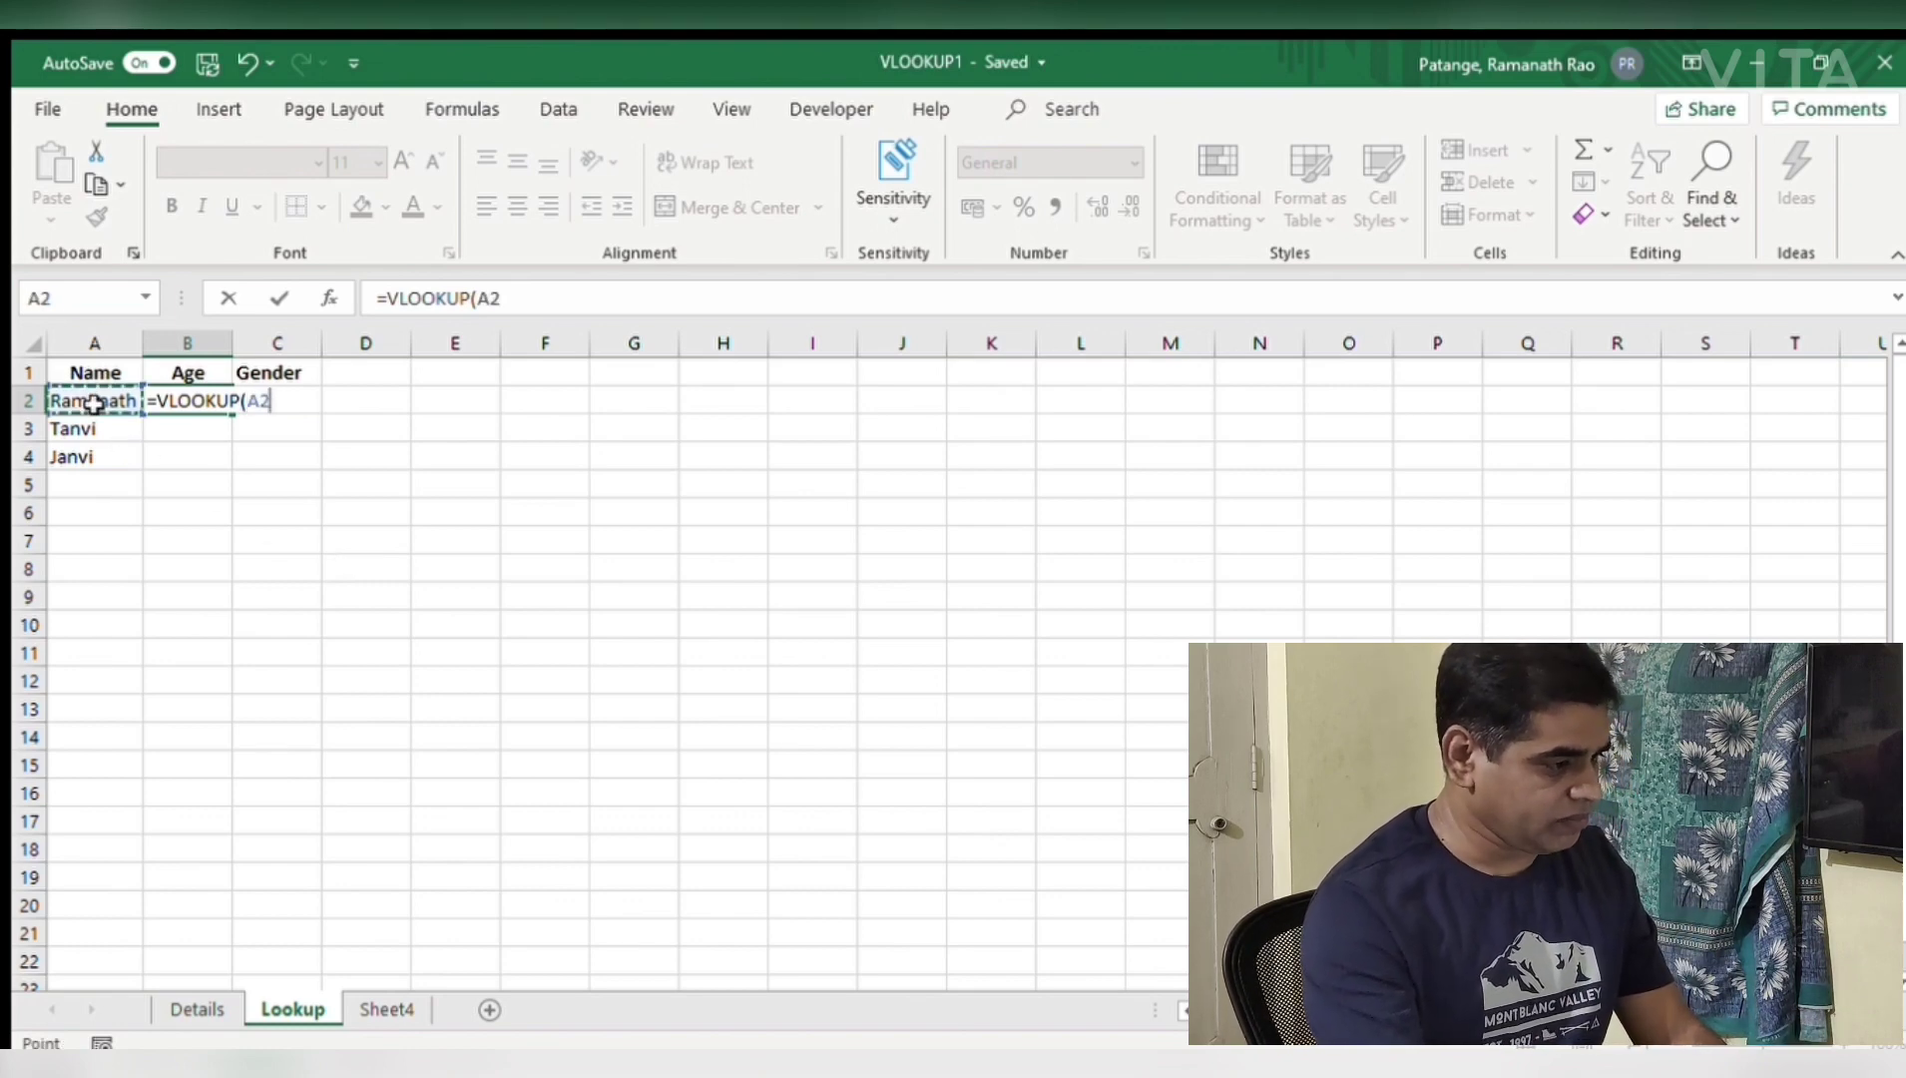
text(,)
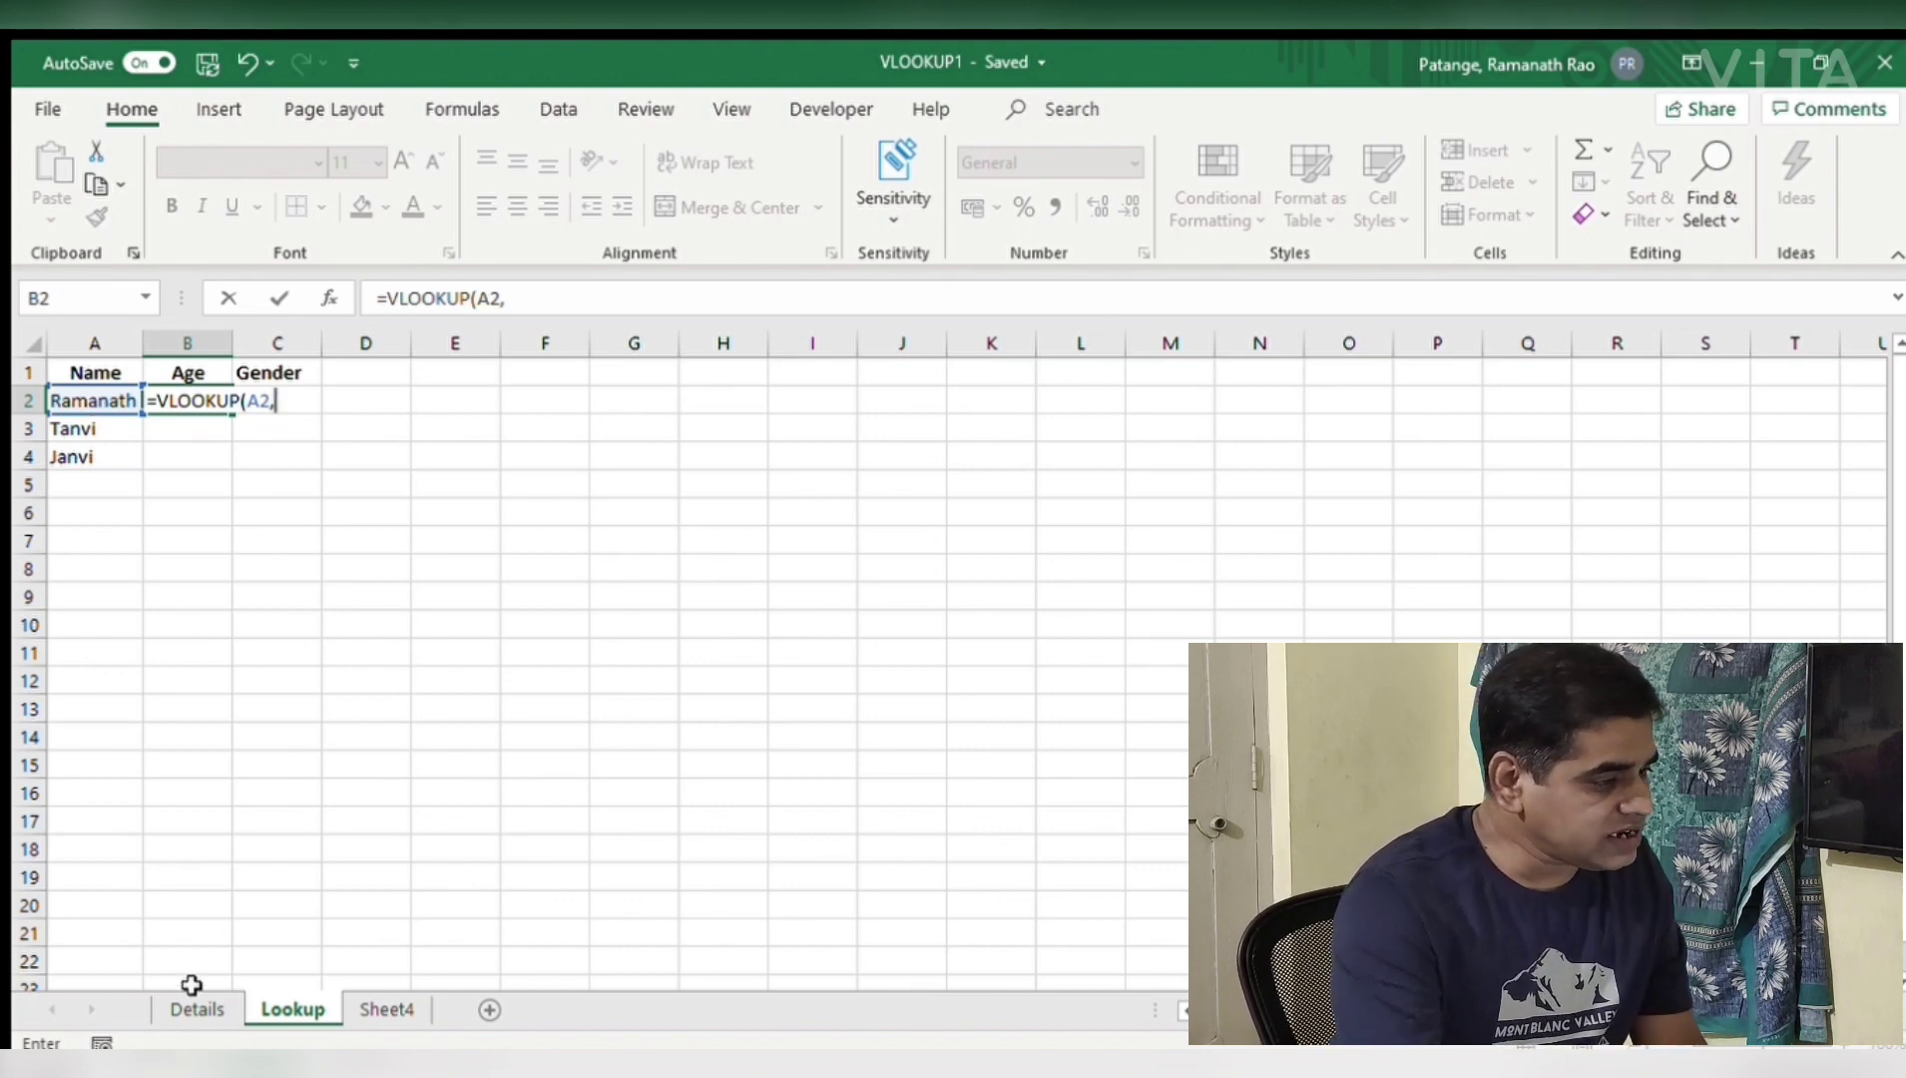
Complete the B2 formula with the table range Details!A:C, column index 2 and FALSE for an exact match
click(178, 1010)
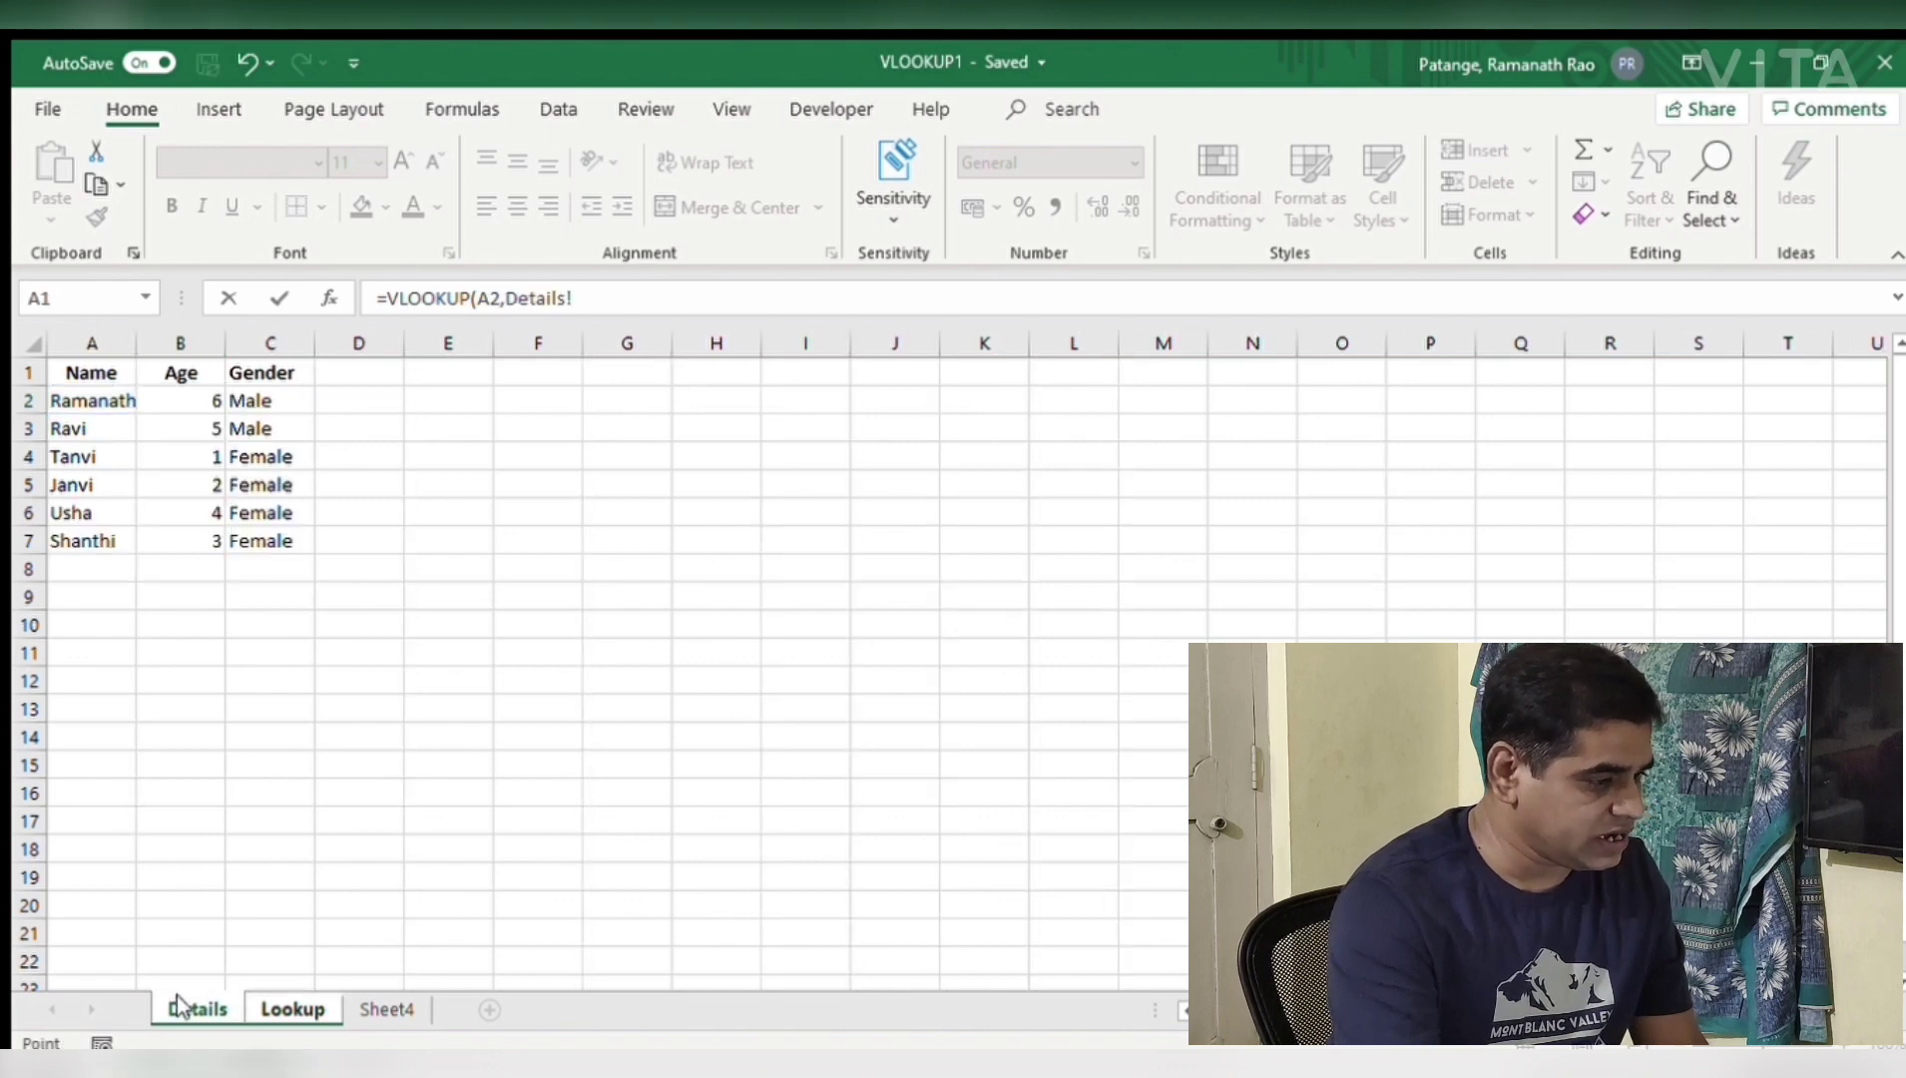
click(96, 343)
drag(96, 342, 262, 348)
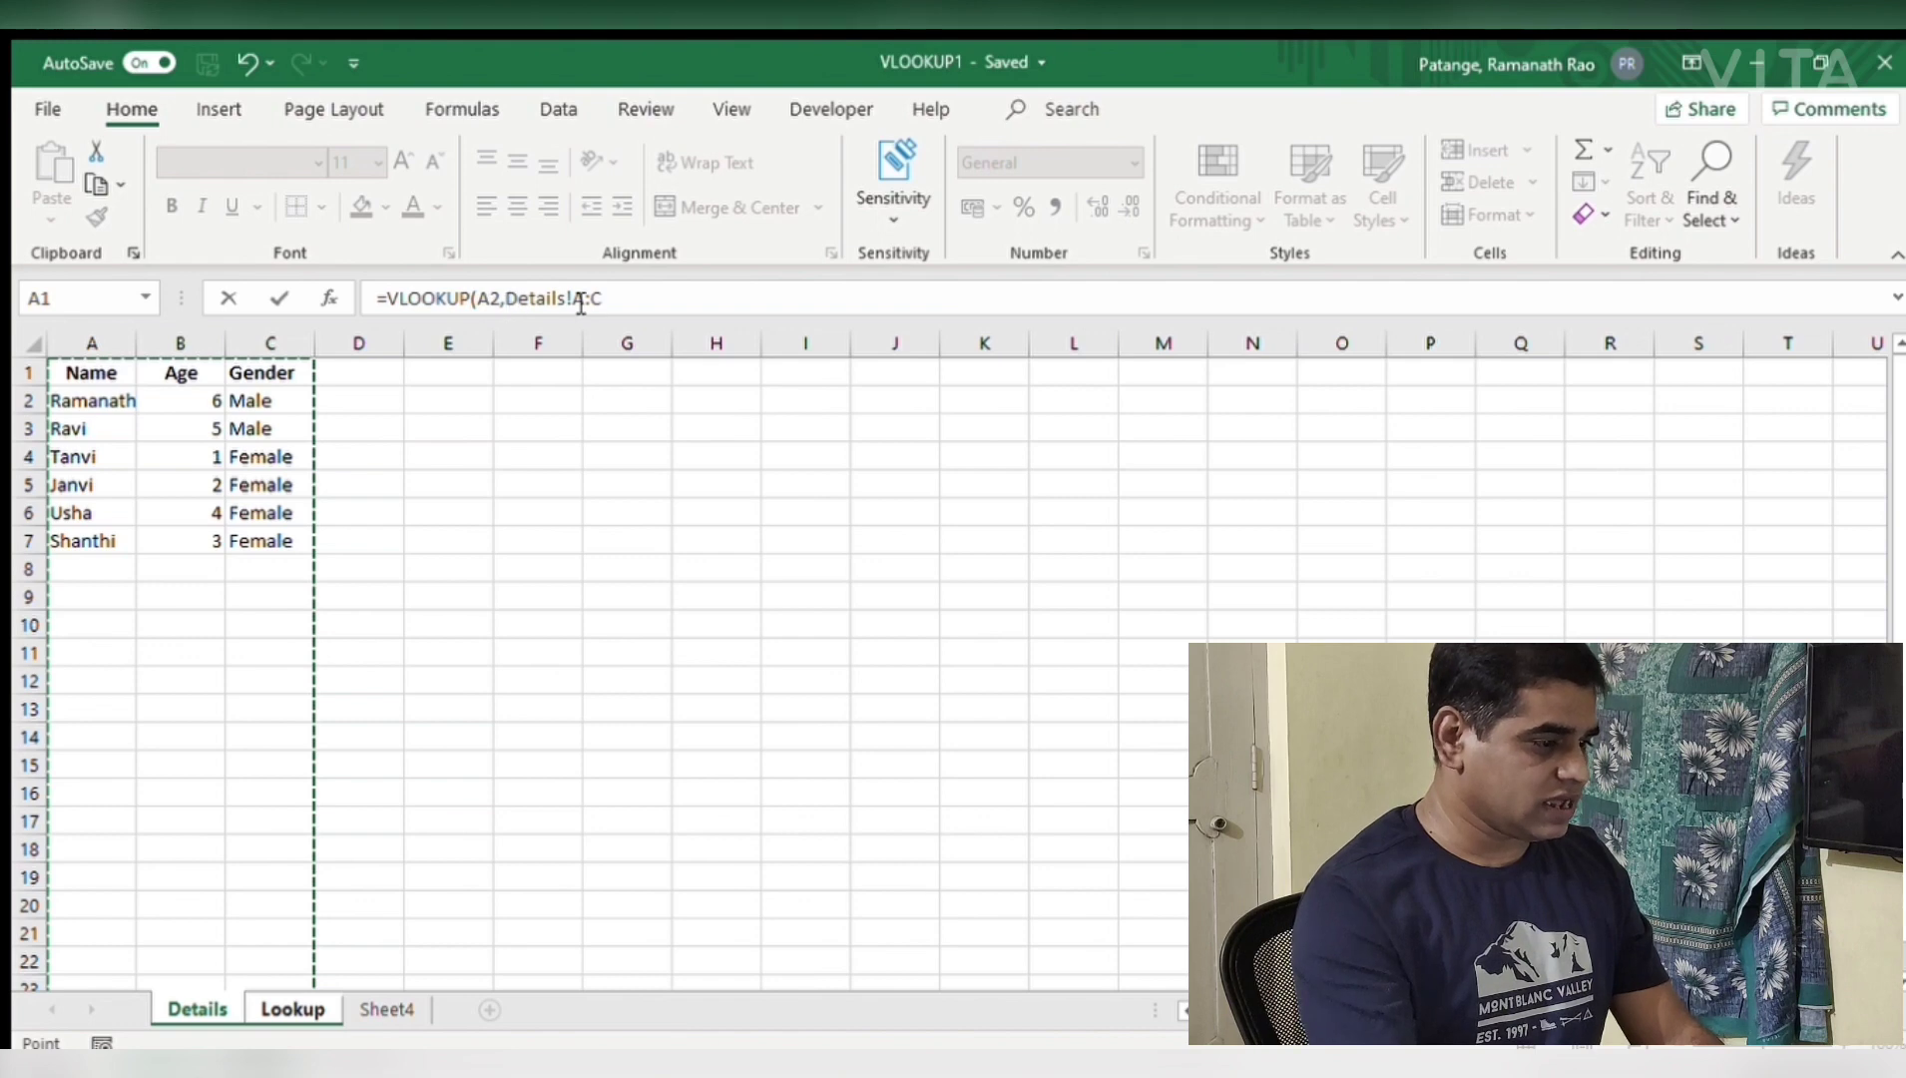
drag(149, 361, 262, 360)
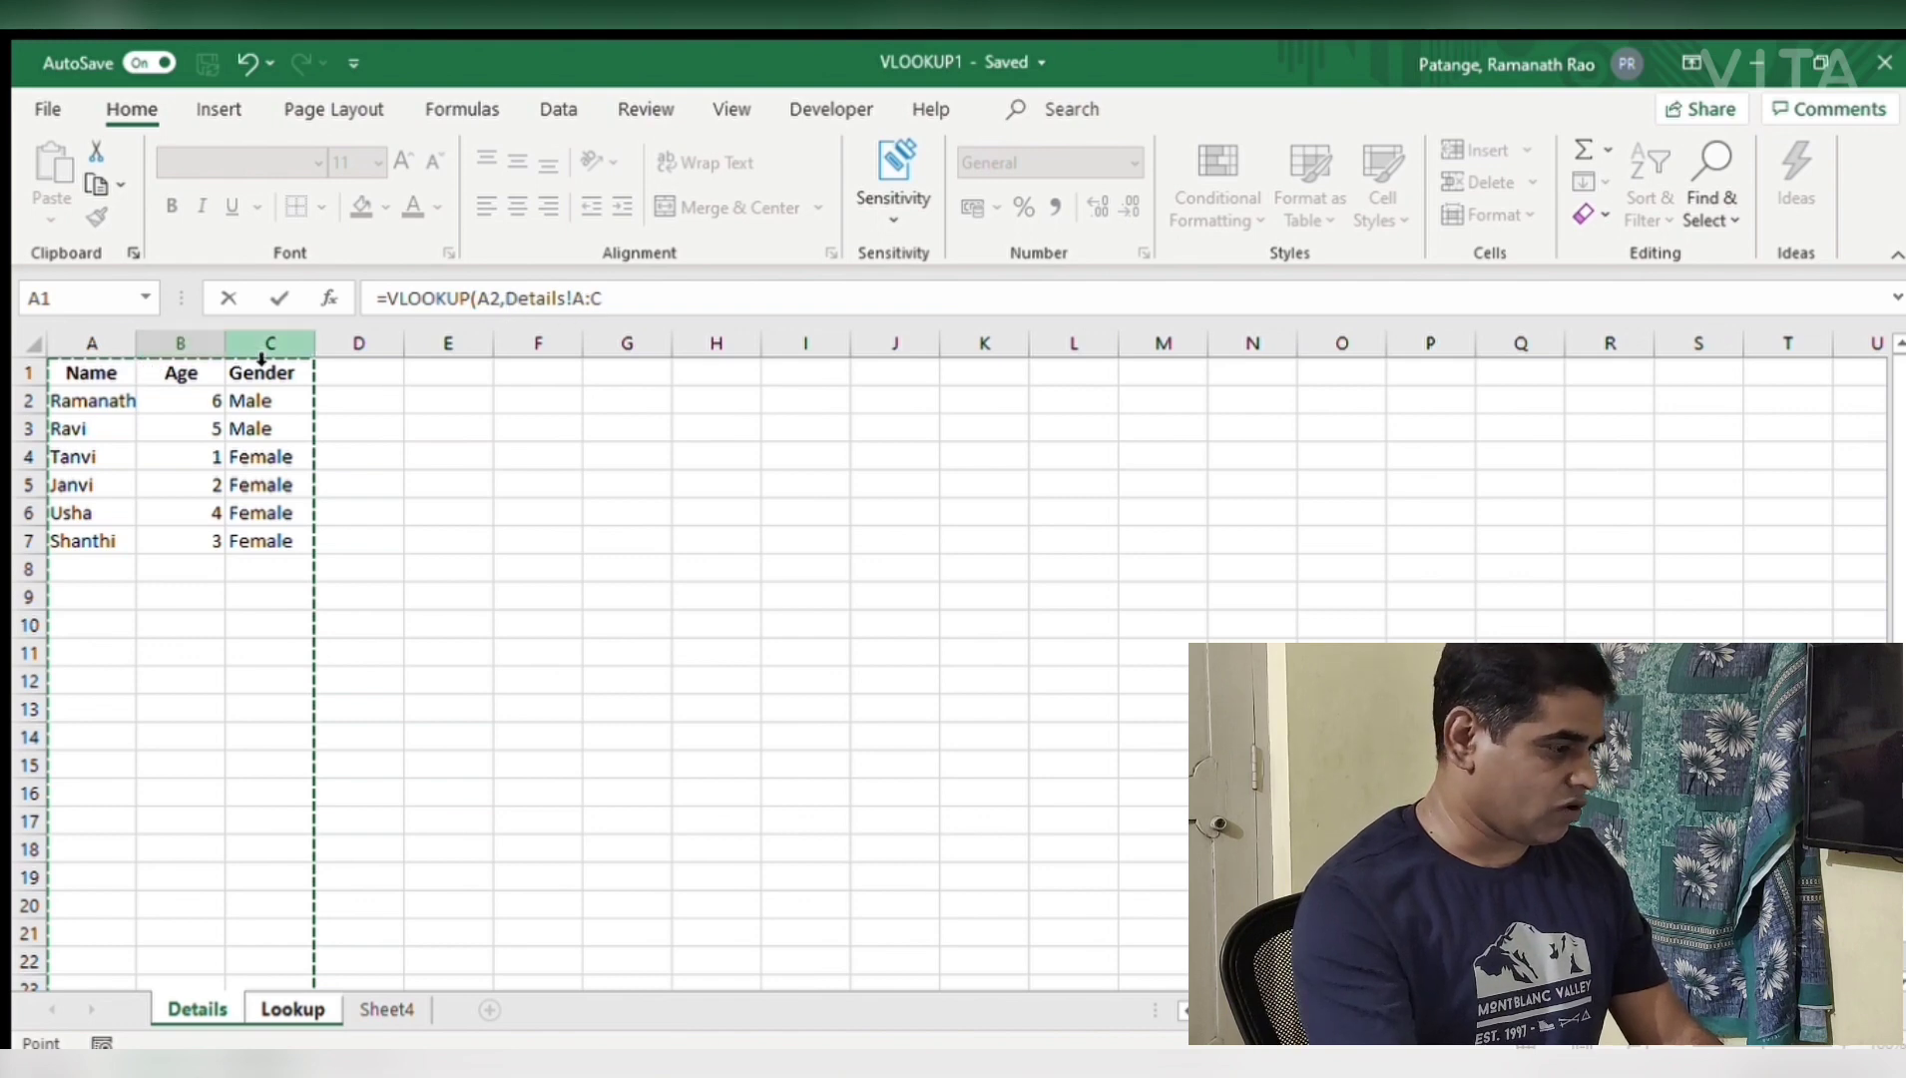
text(,2,)
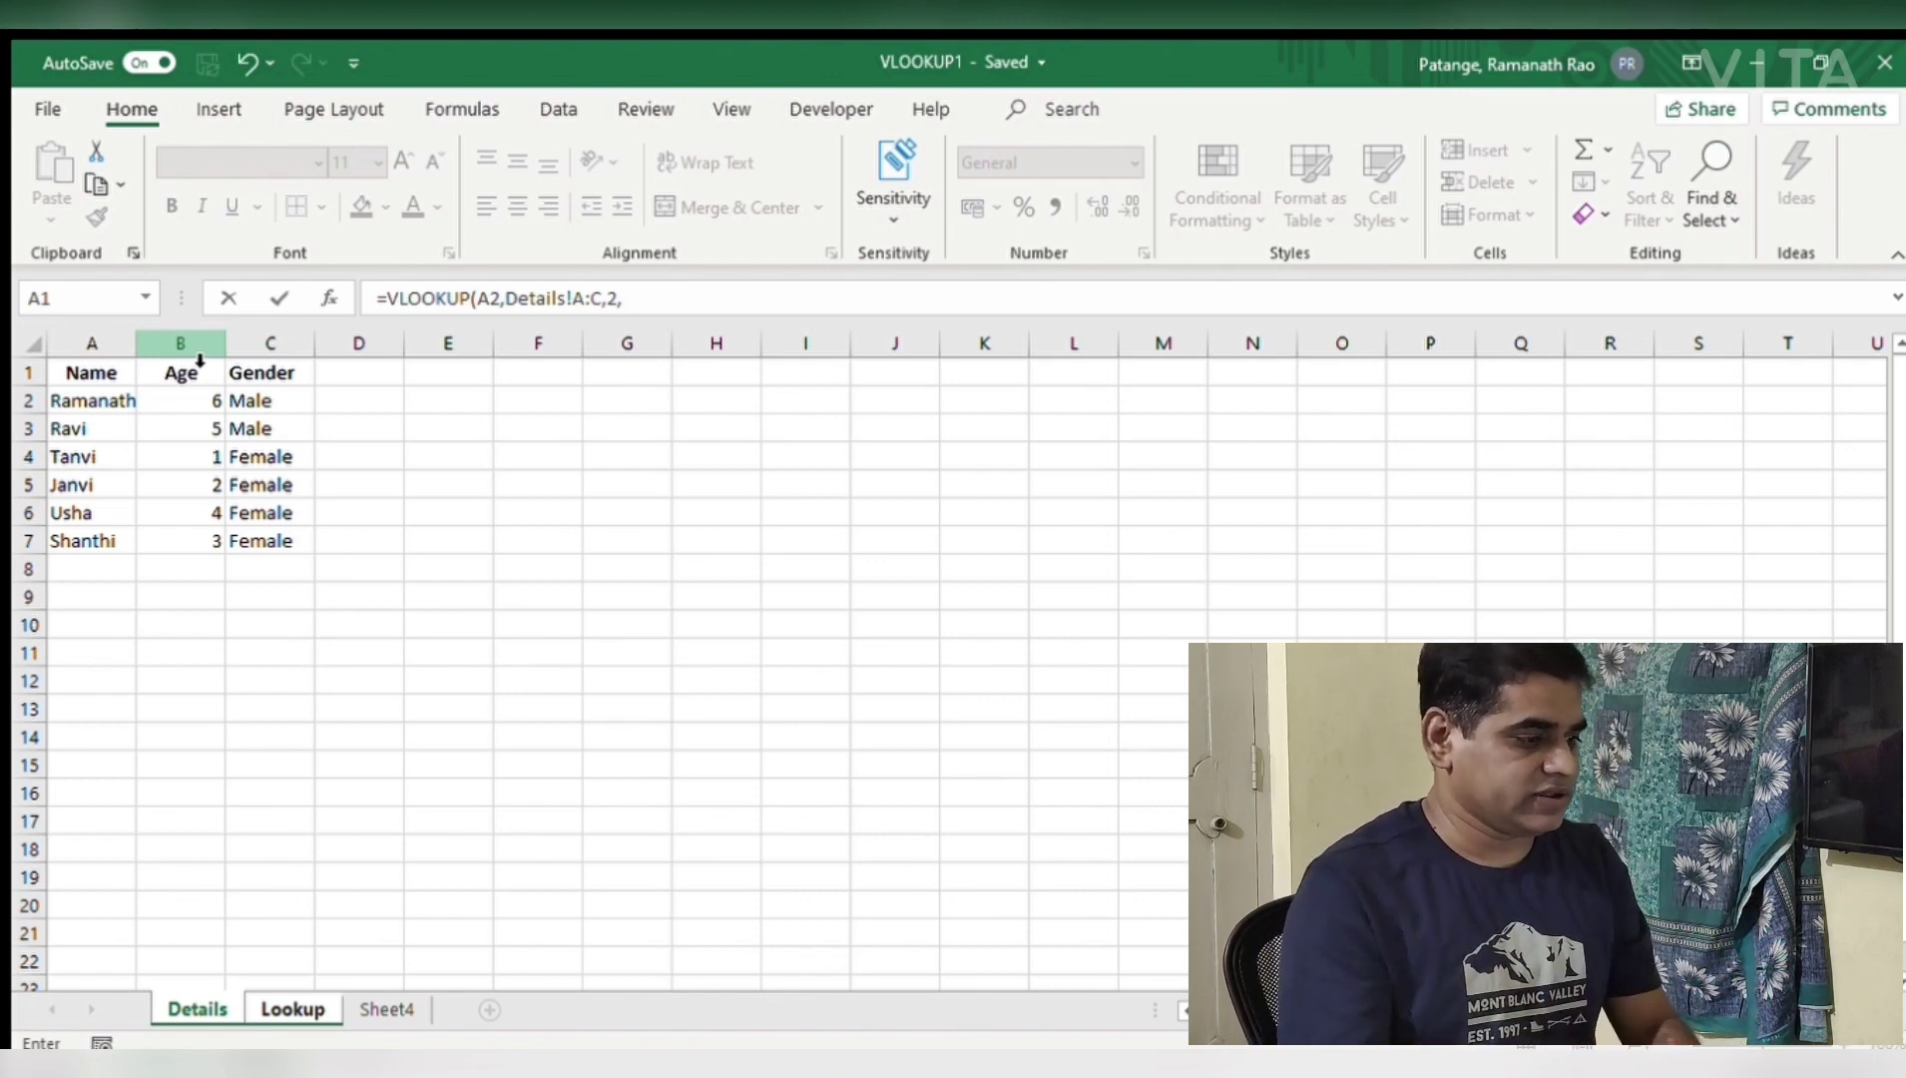
text(FALSE)
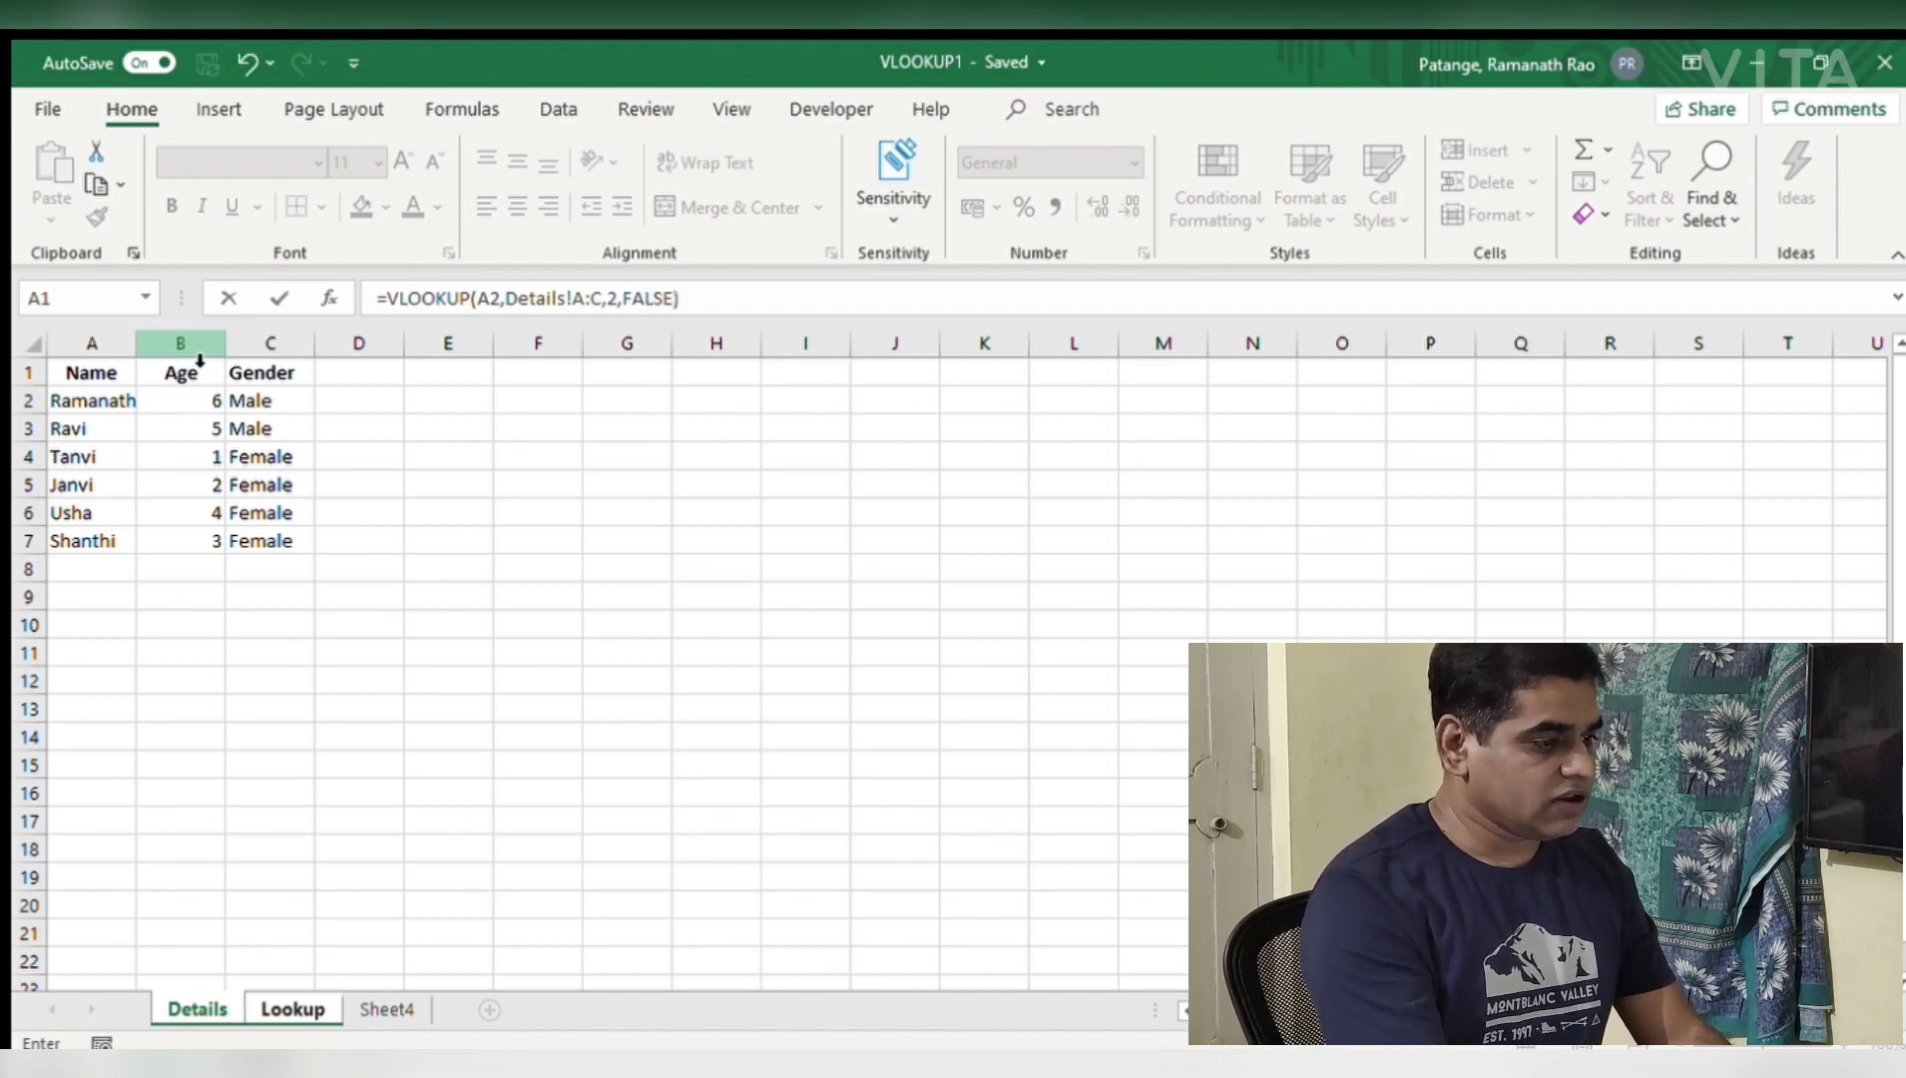
text())
key(Return)
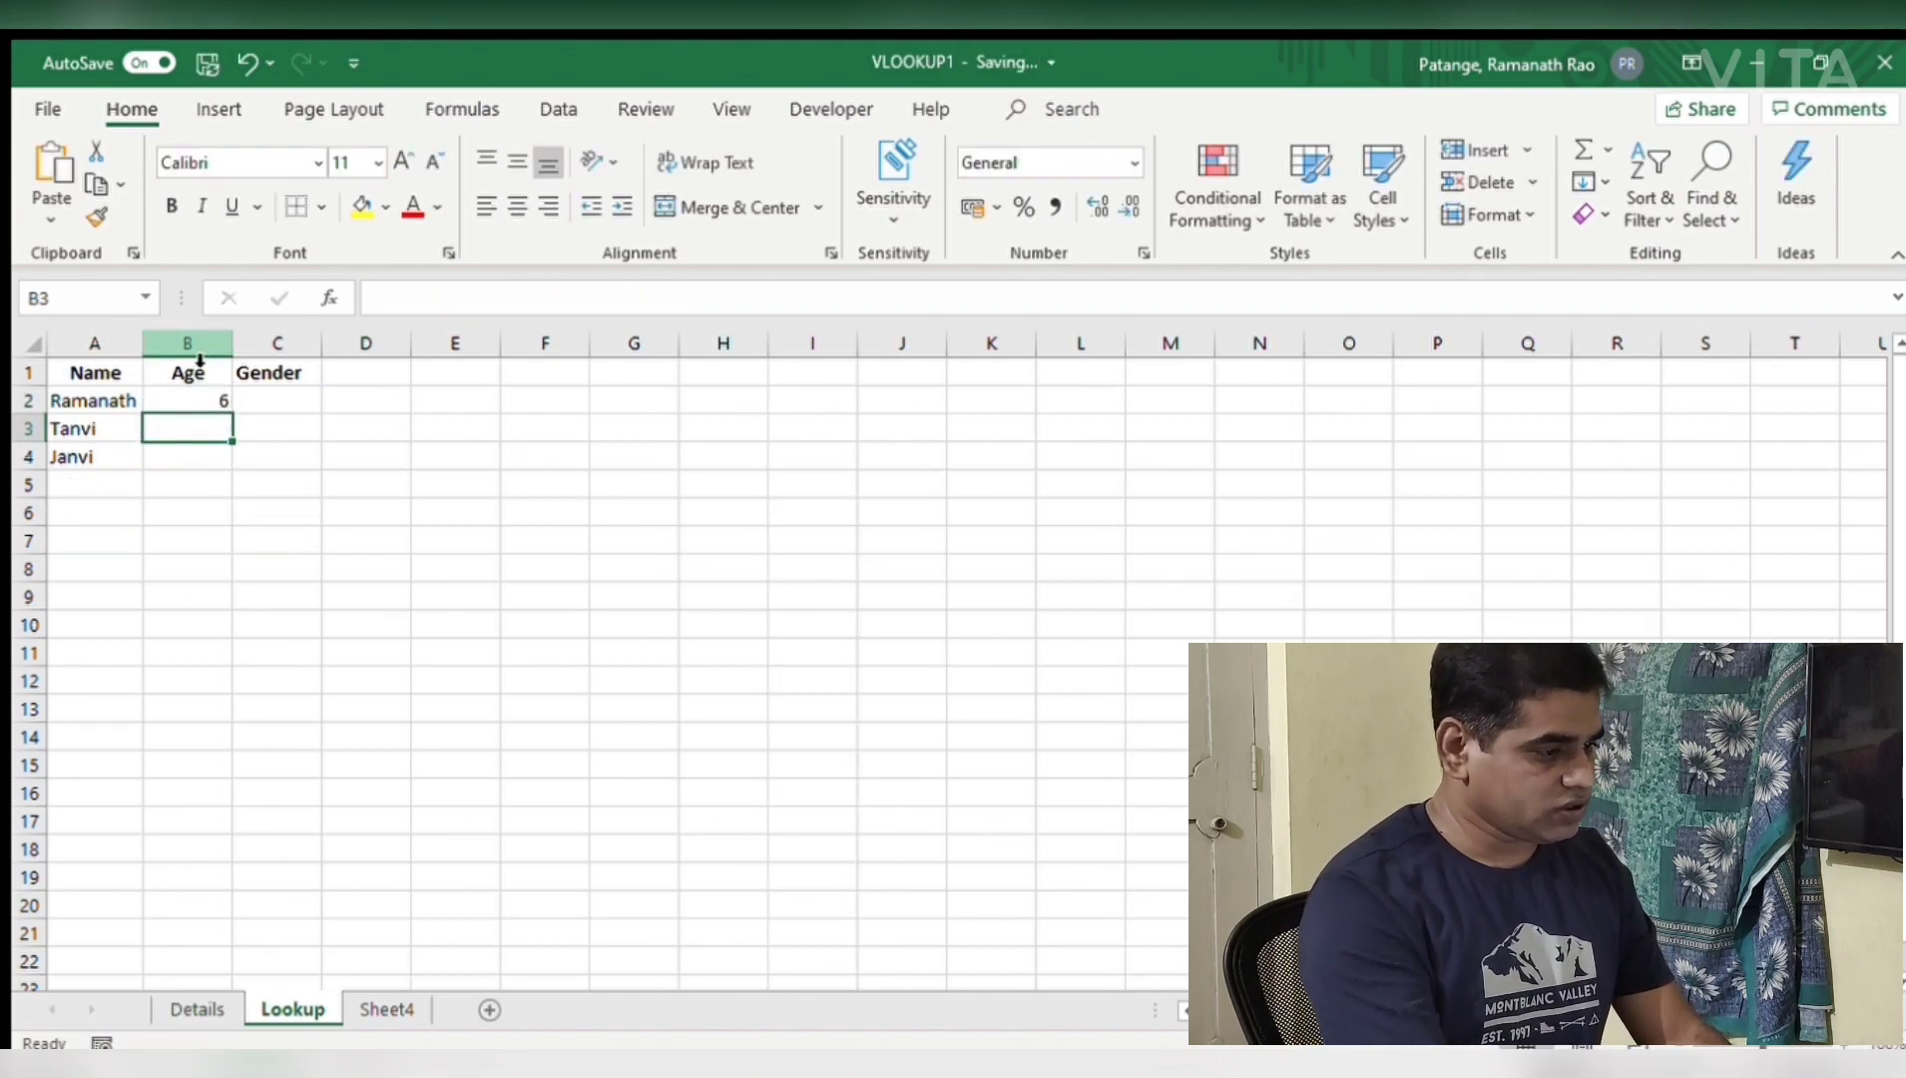
Fill the Age lookup formula from B2 down to B4
click(204, 405)
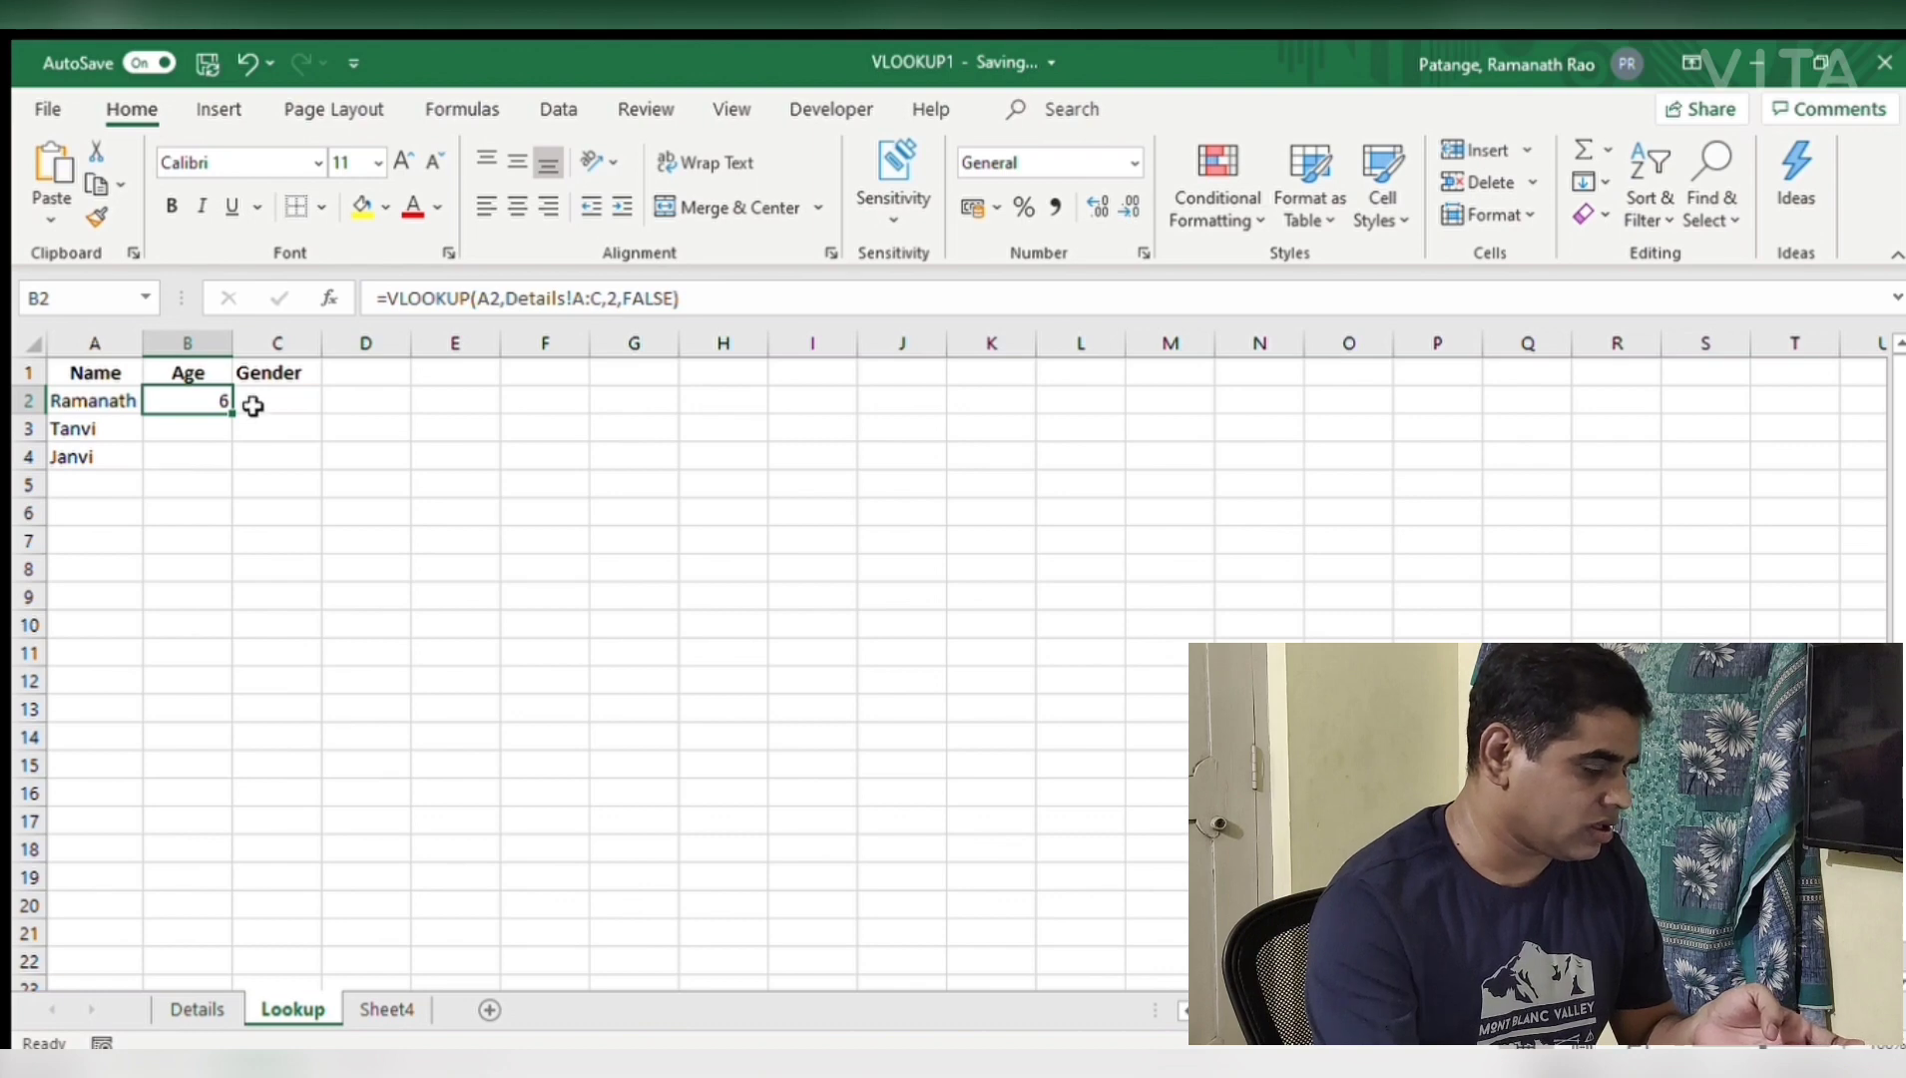
drag(230, 414, 231, 461)
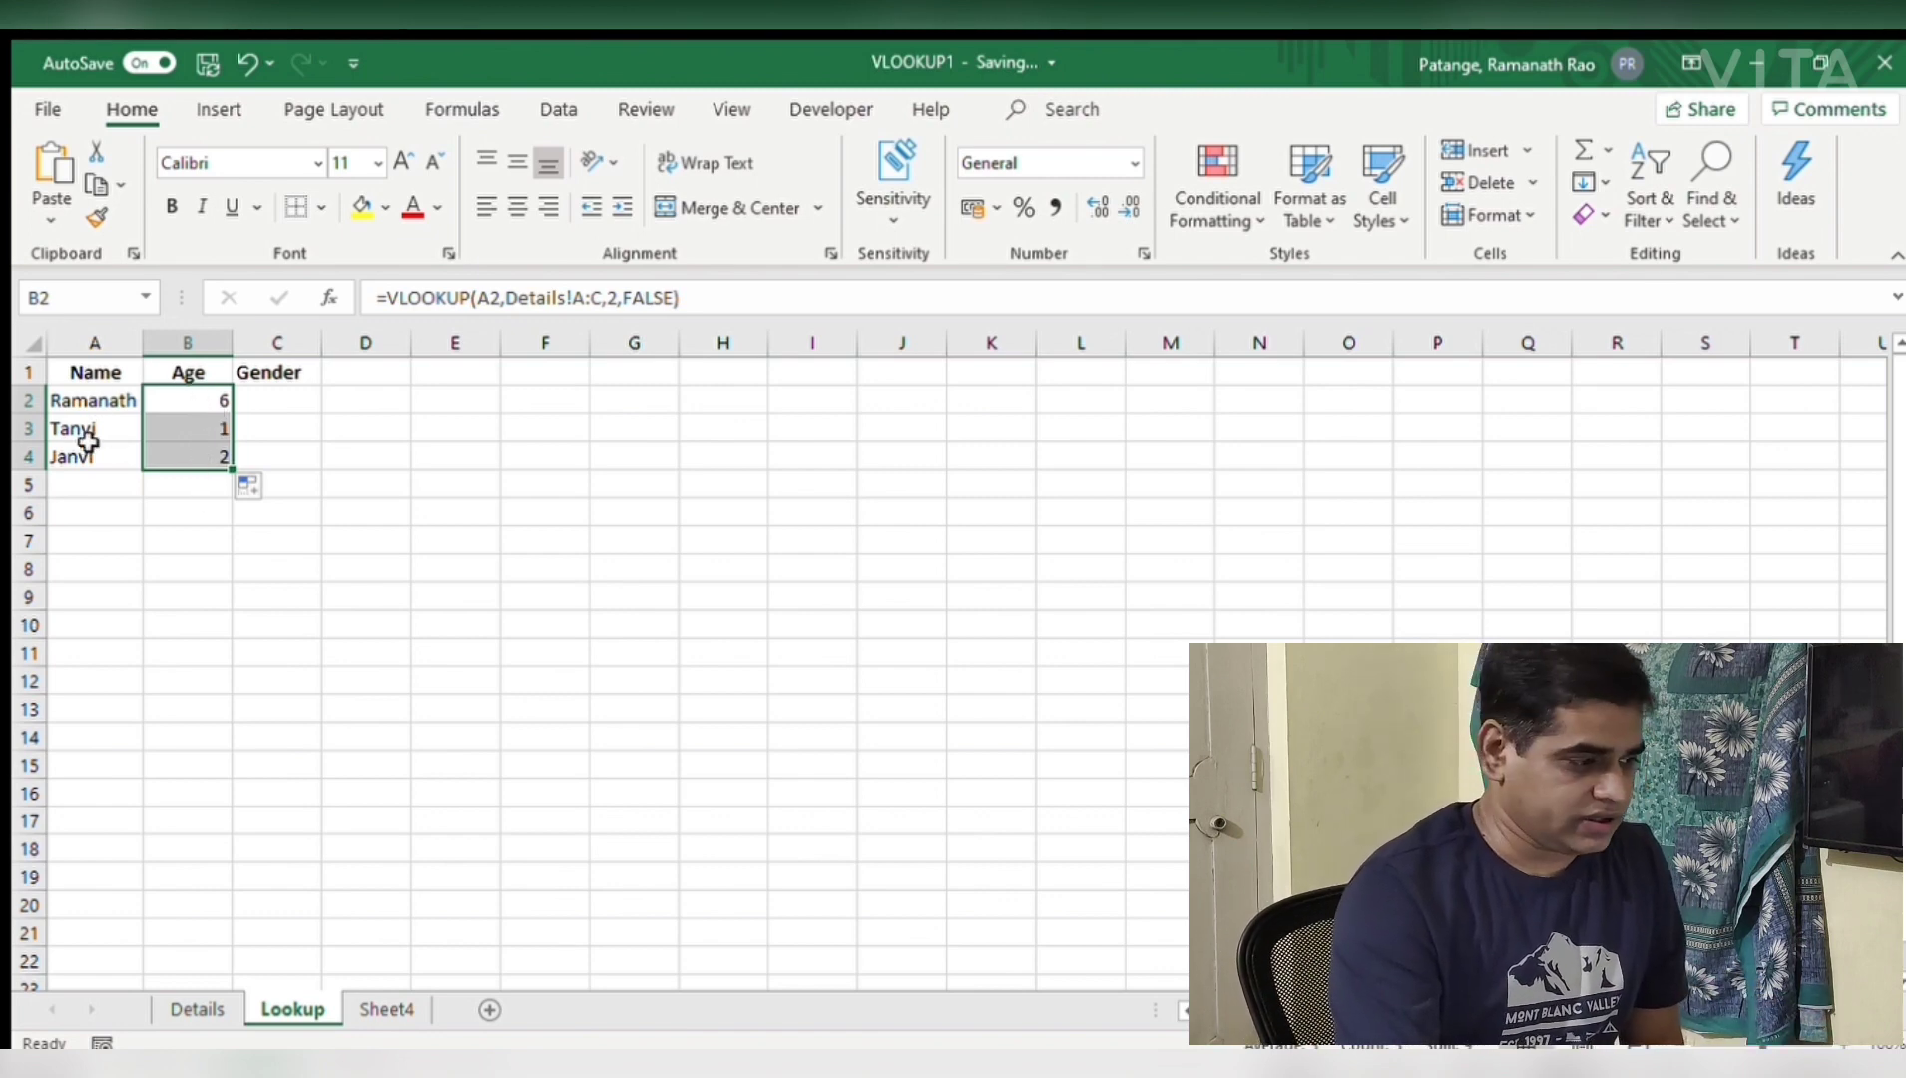
Copy the Age lookup formula from B2 into cell C2 under Gender
click(267, 395)
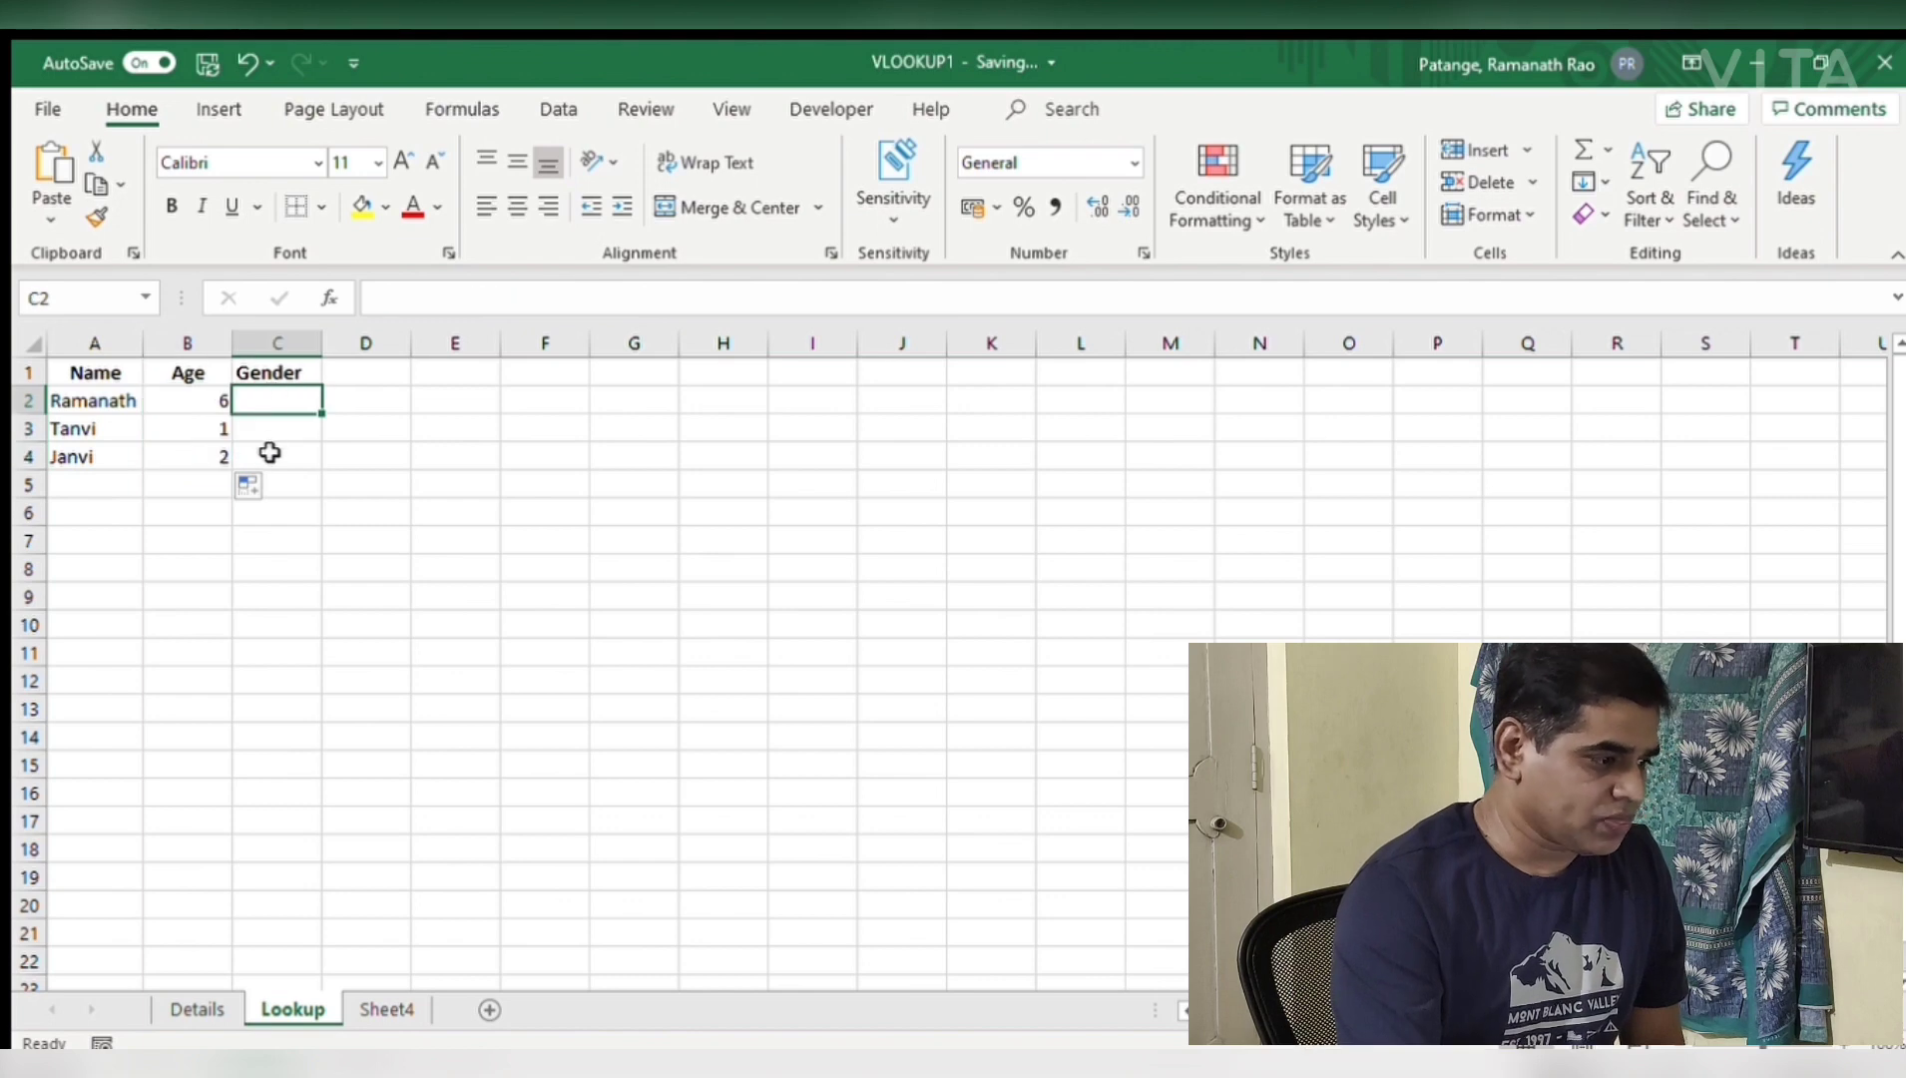
click(186, 392)
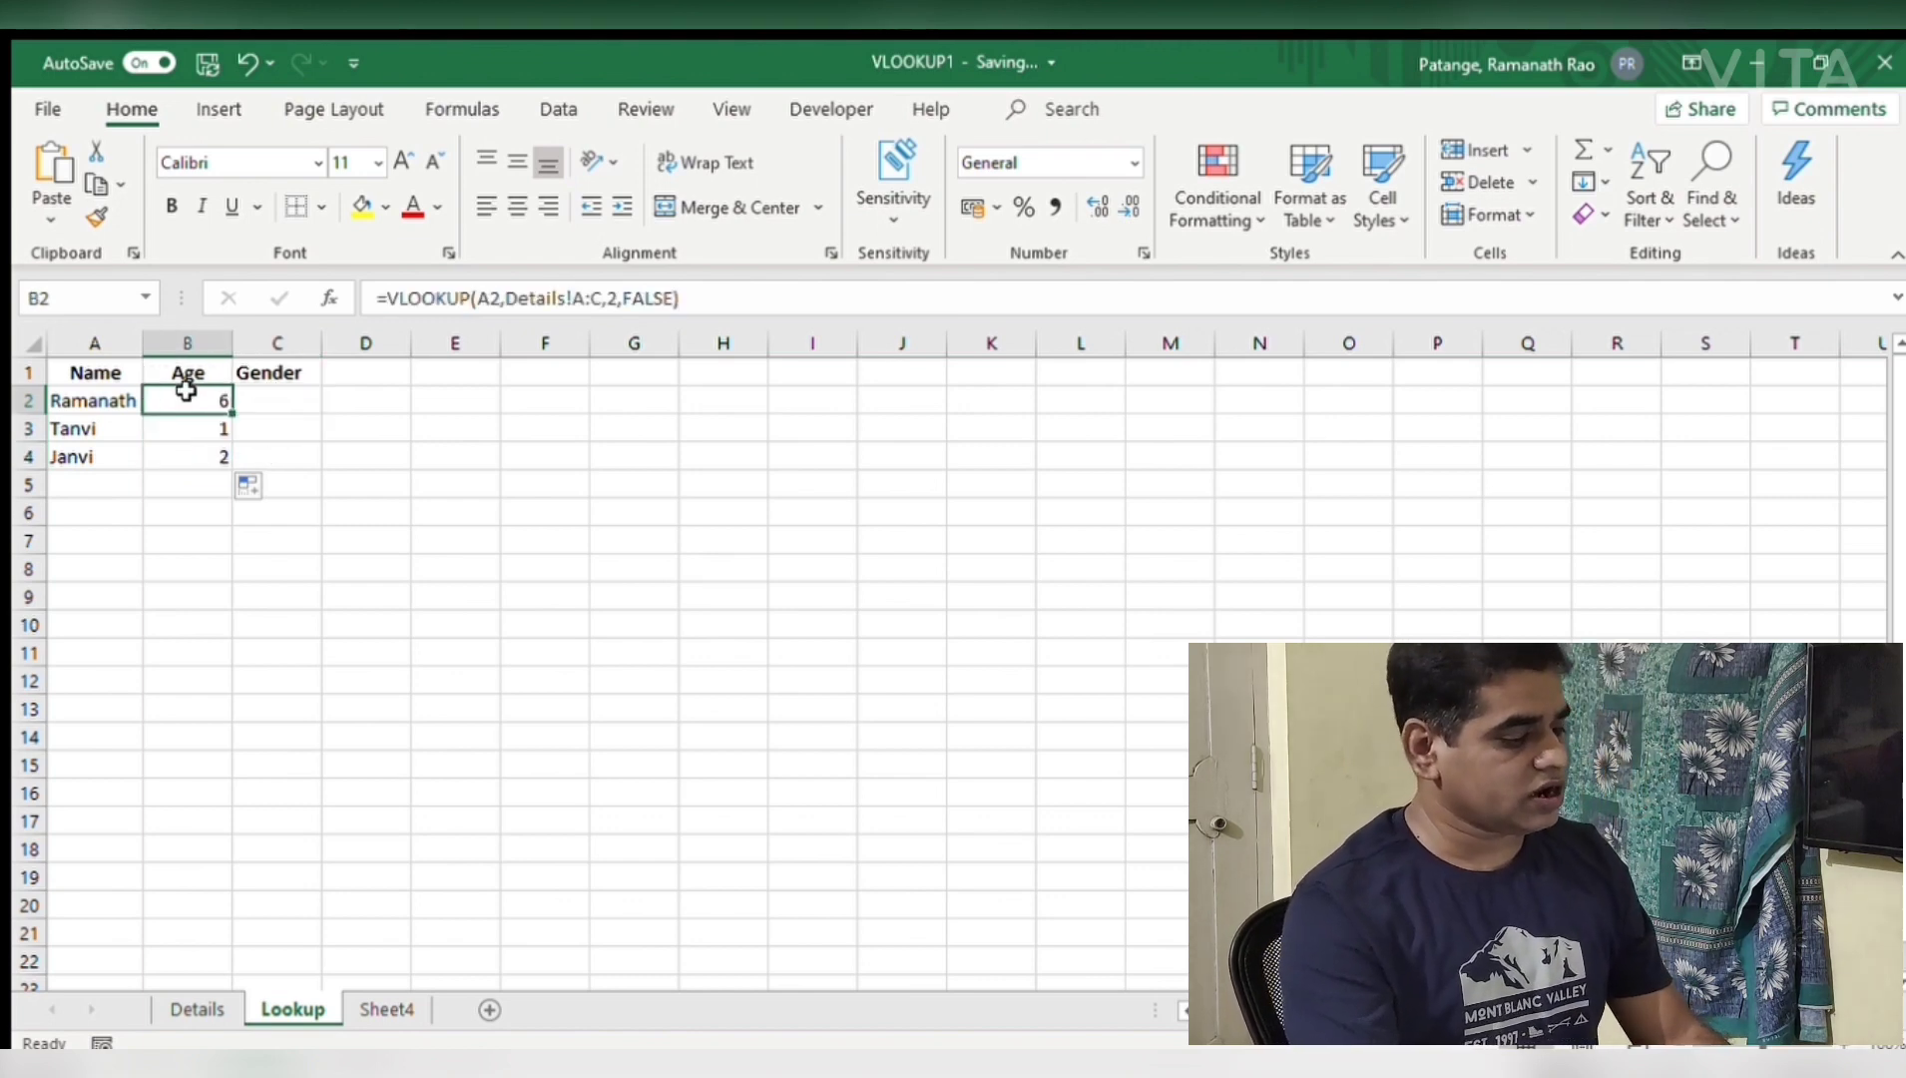
key(ctrl+c)
click(258, 396)
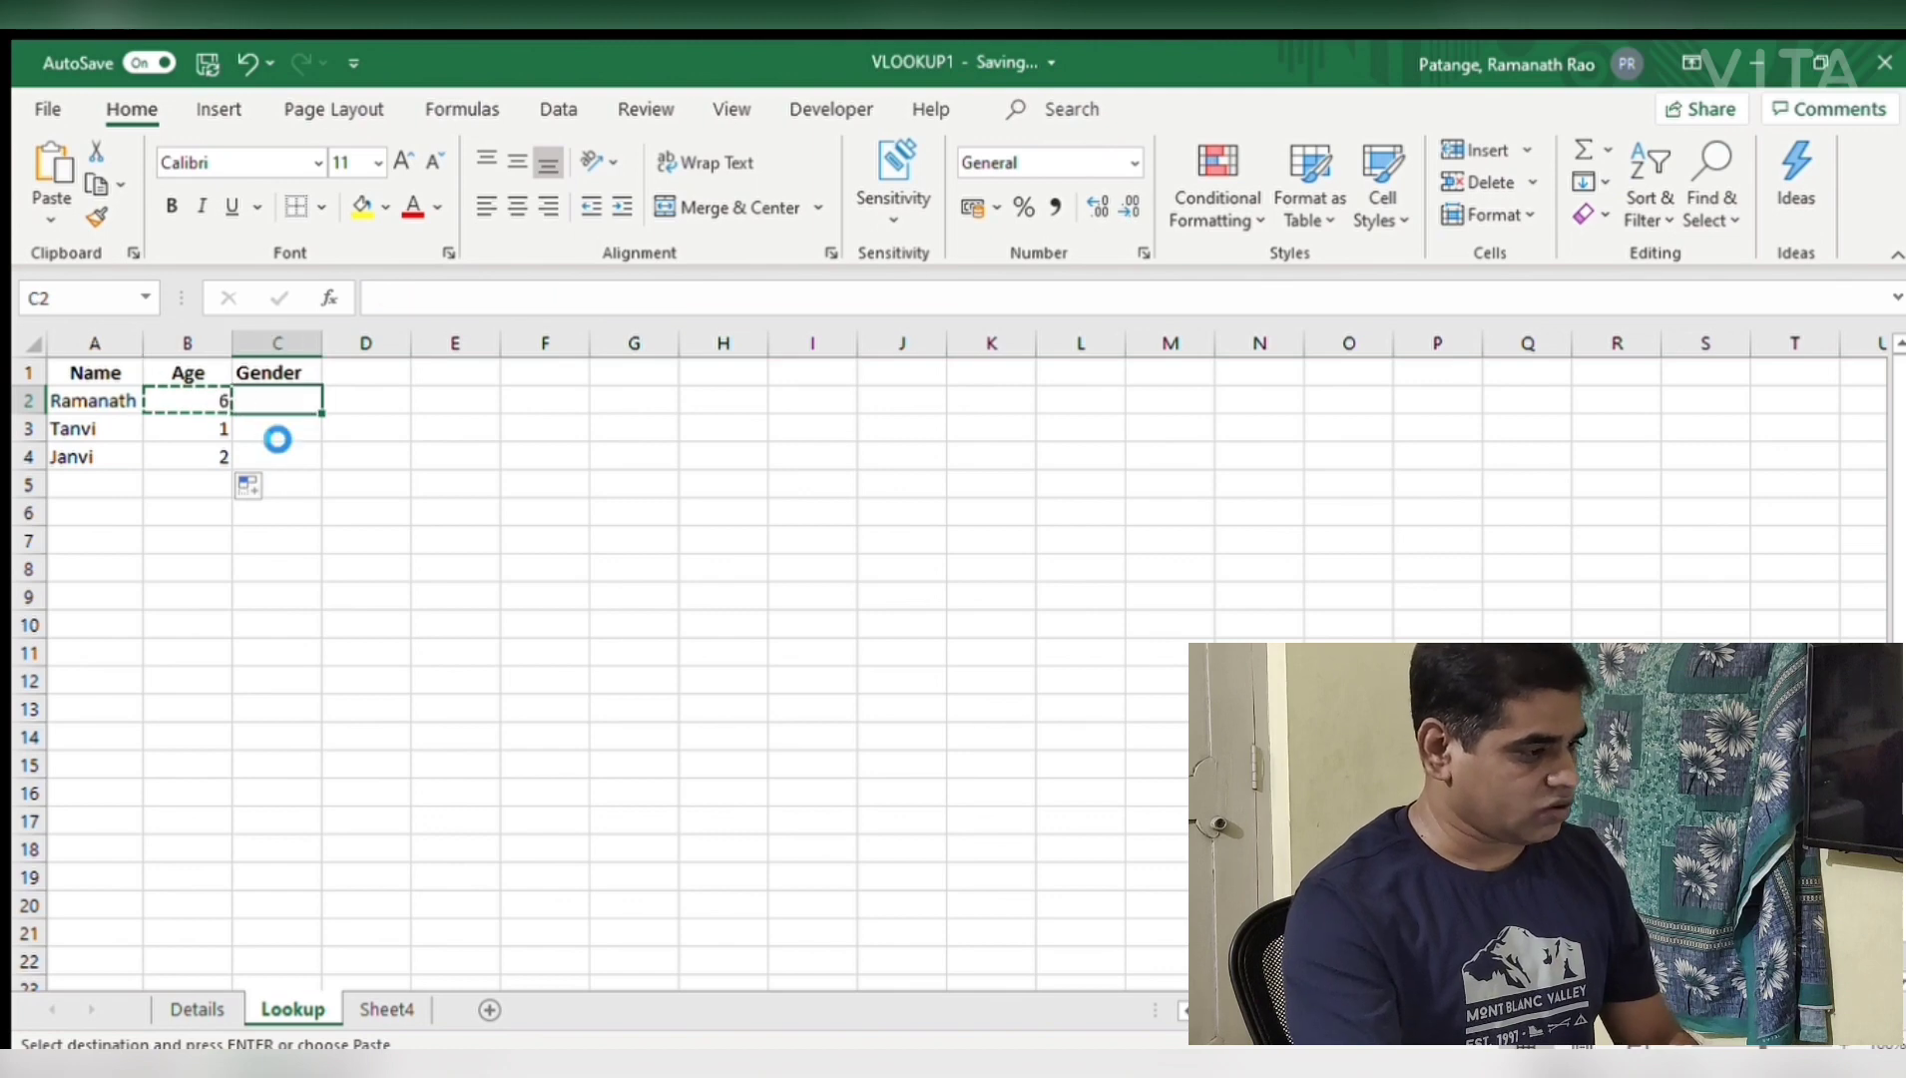
key(ctrl+v)
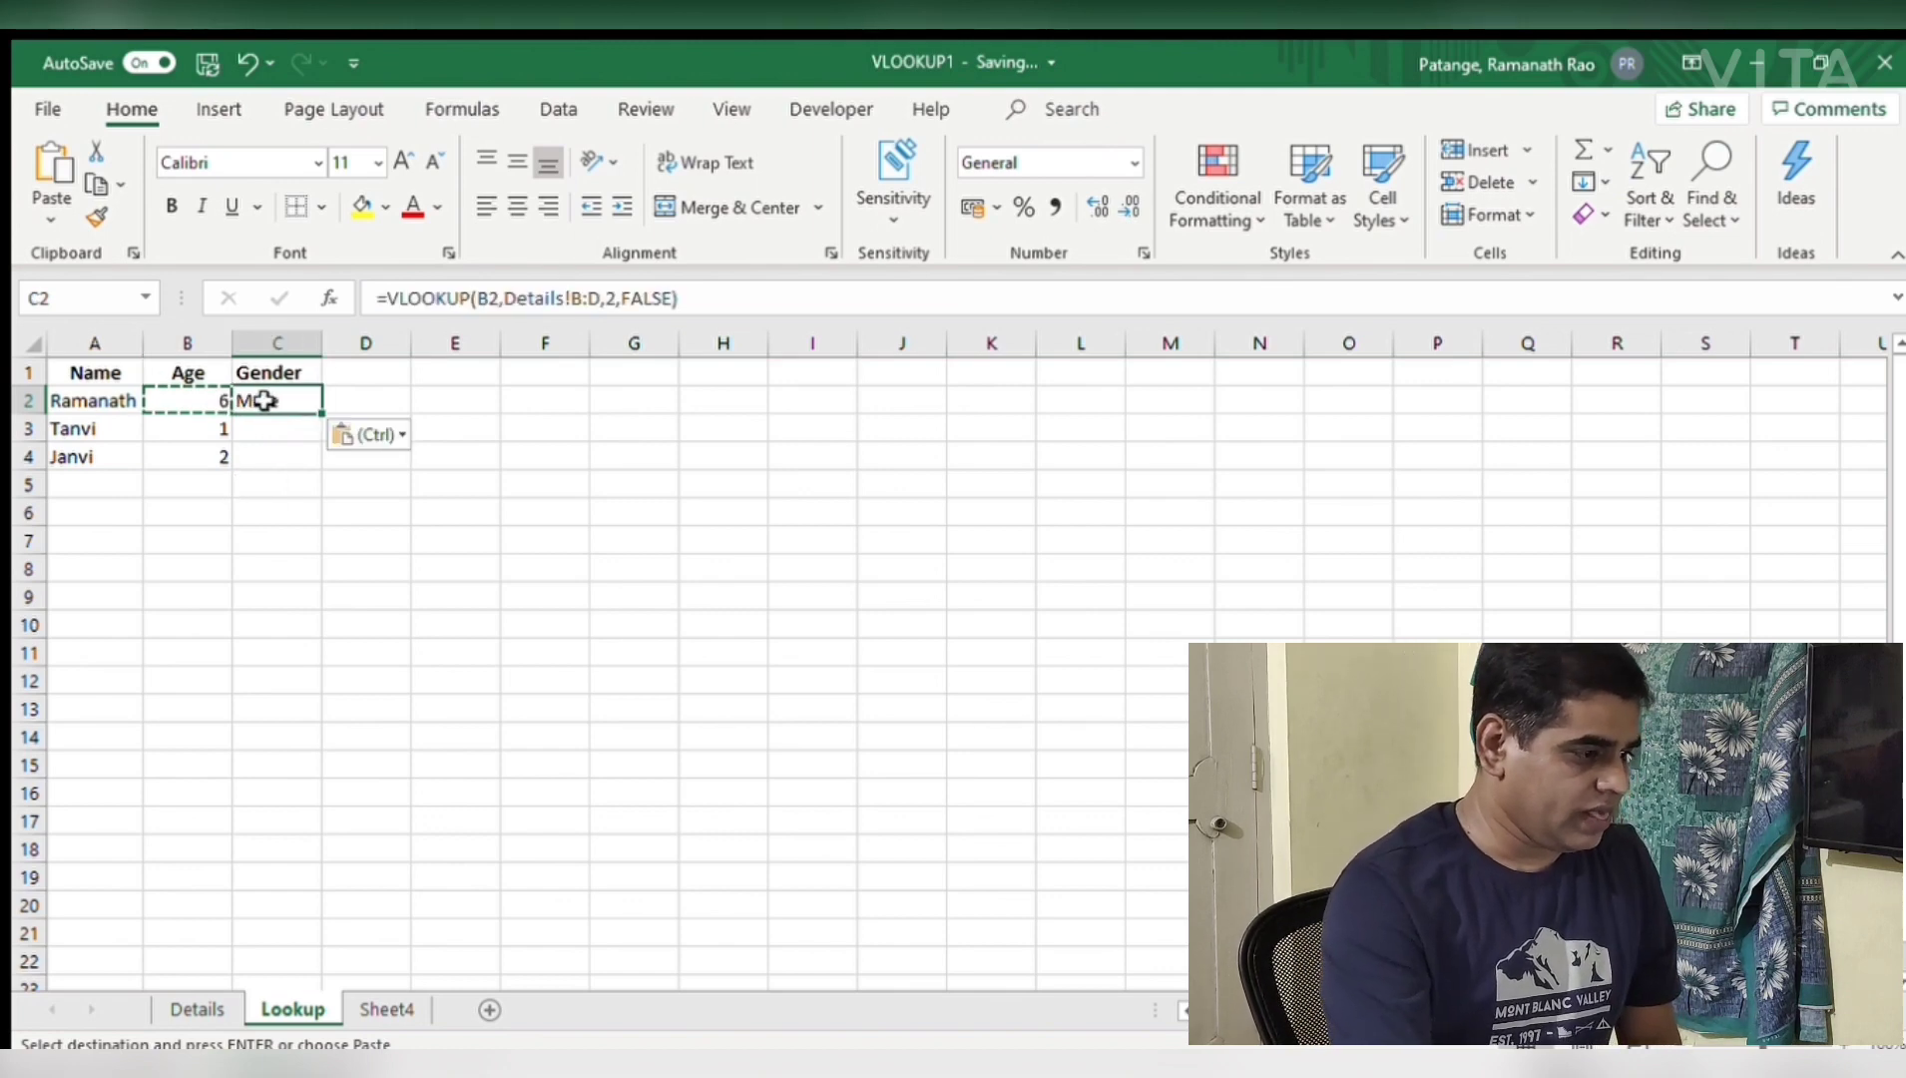
Correct the C2 formula to use A2 as the lookup value and Details!A:C as the table range
click(490, 302)
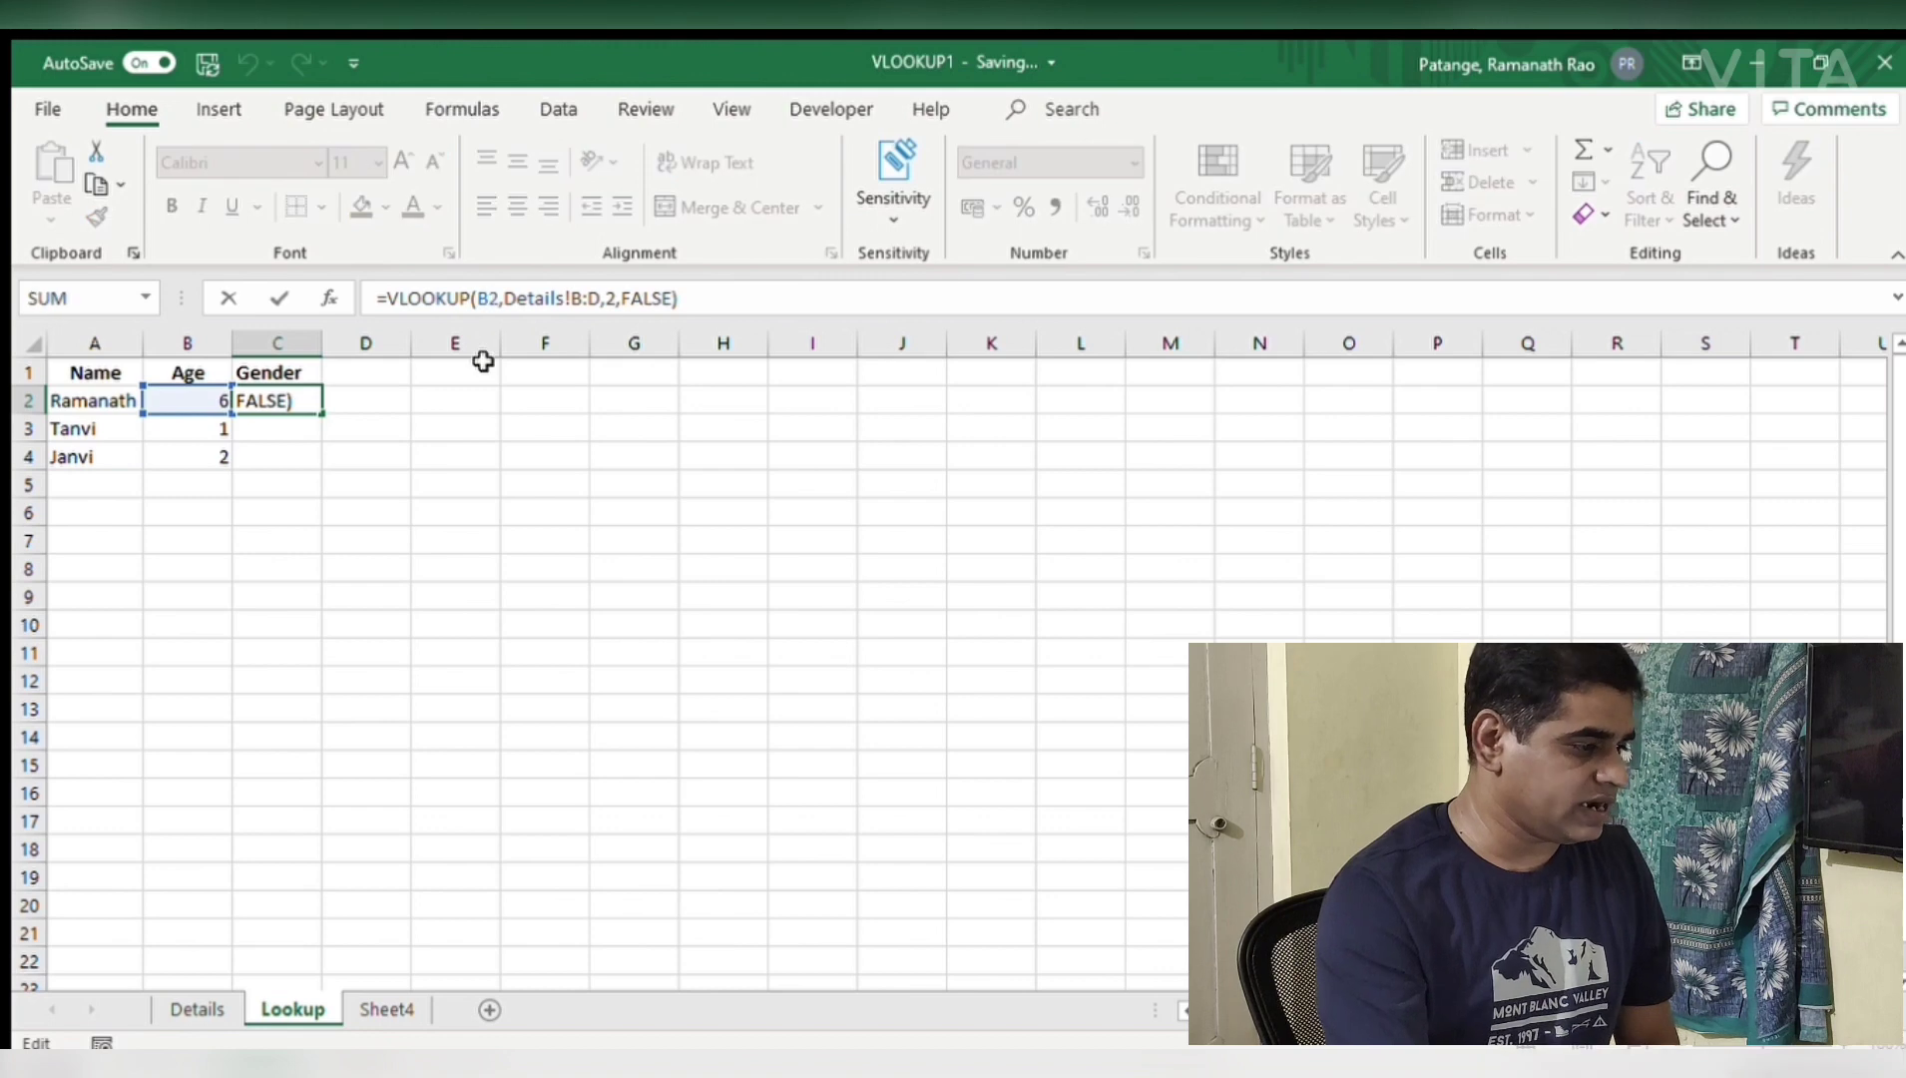
key(BackSpace)
text(A)
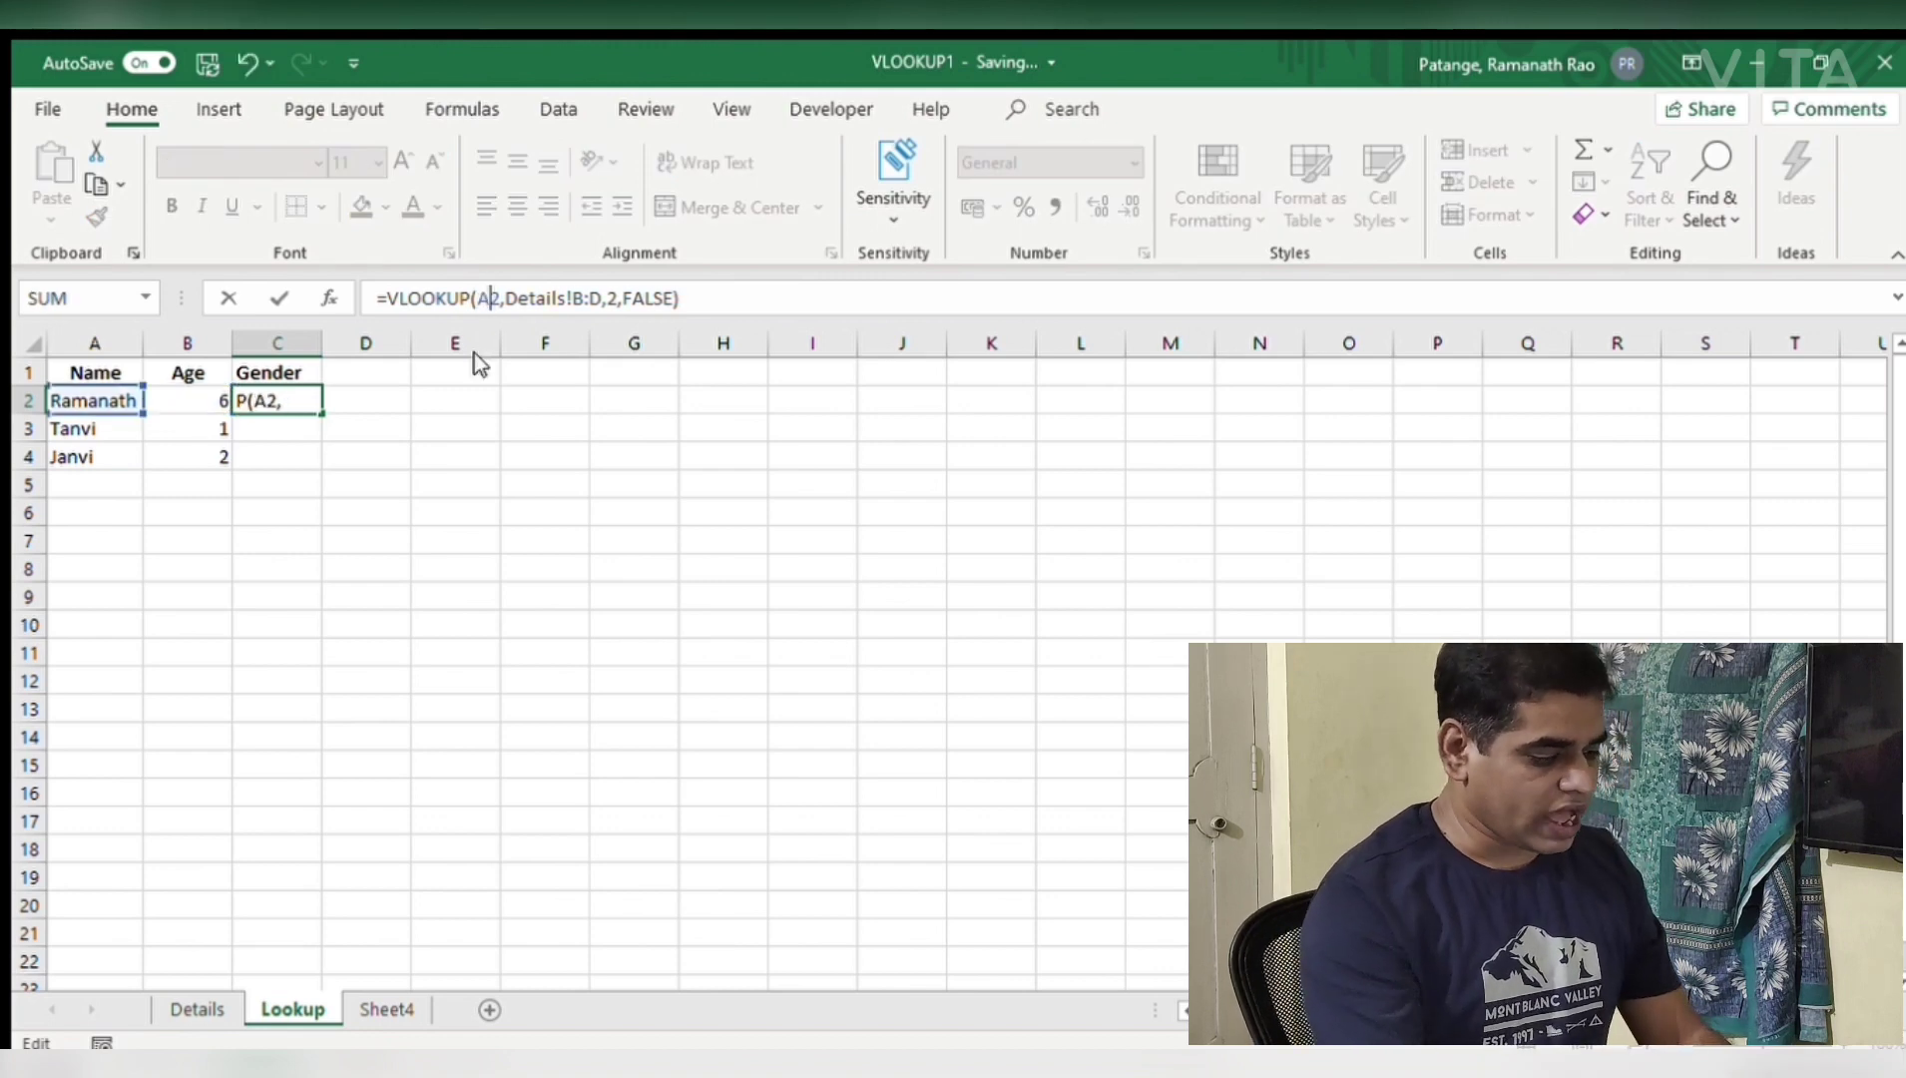
click(584, 299)
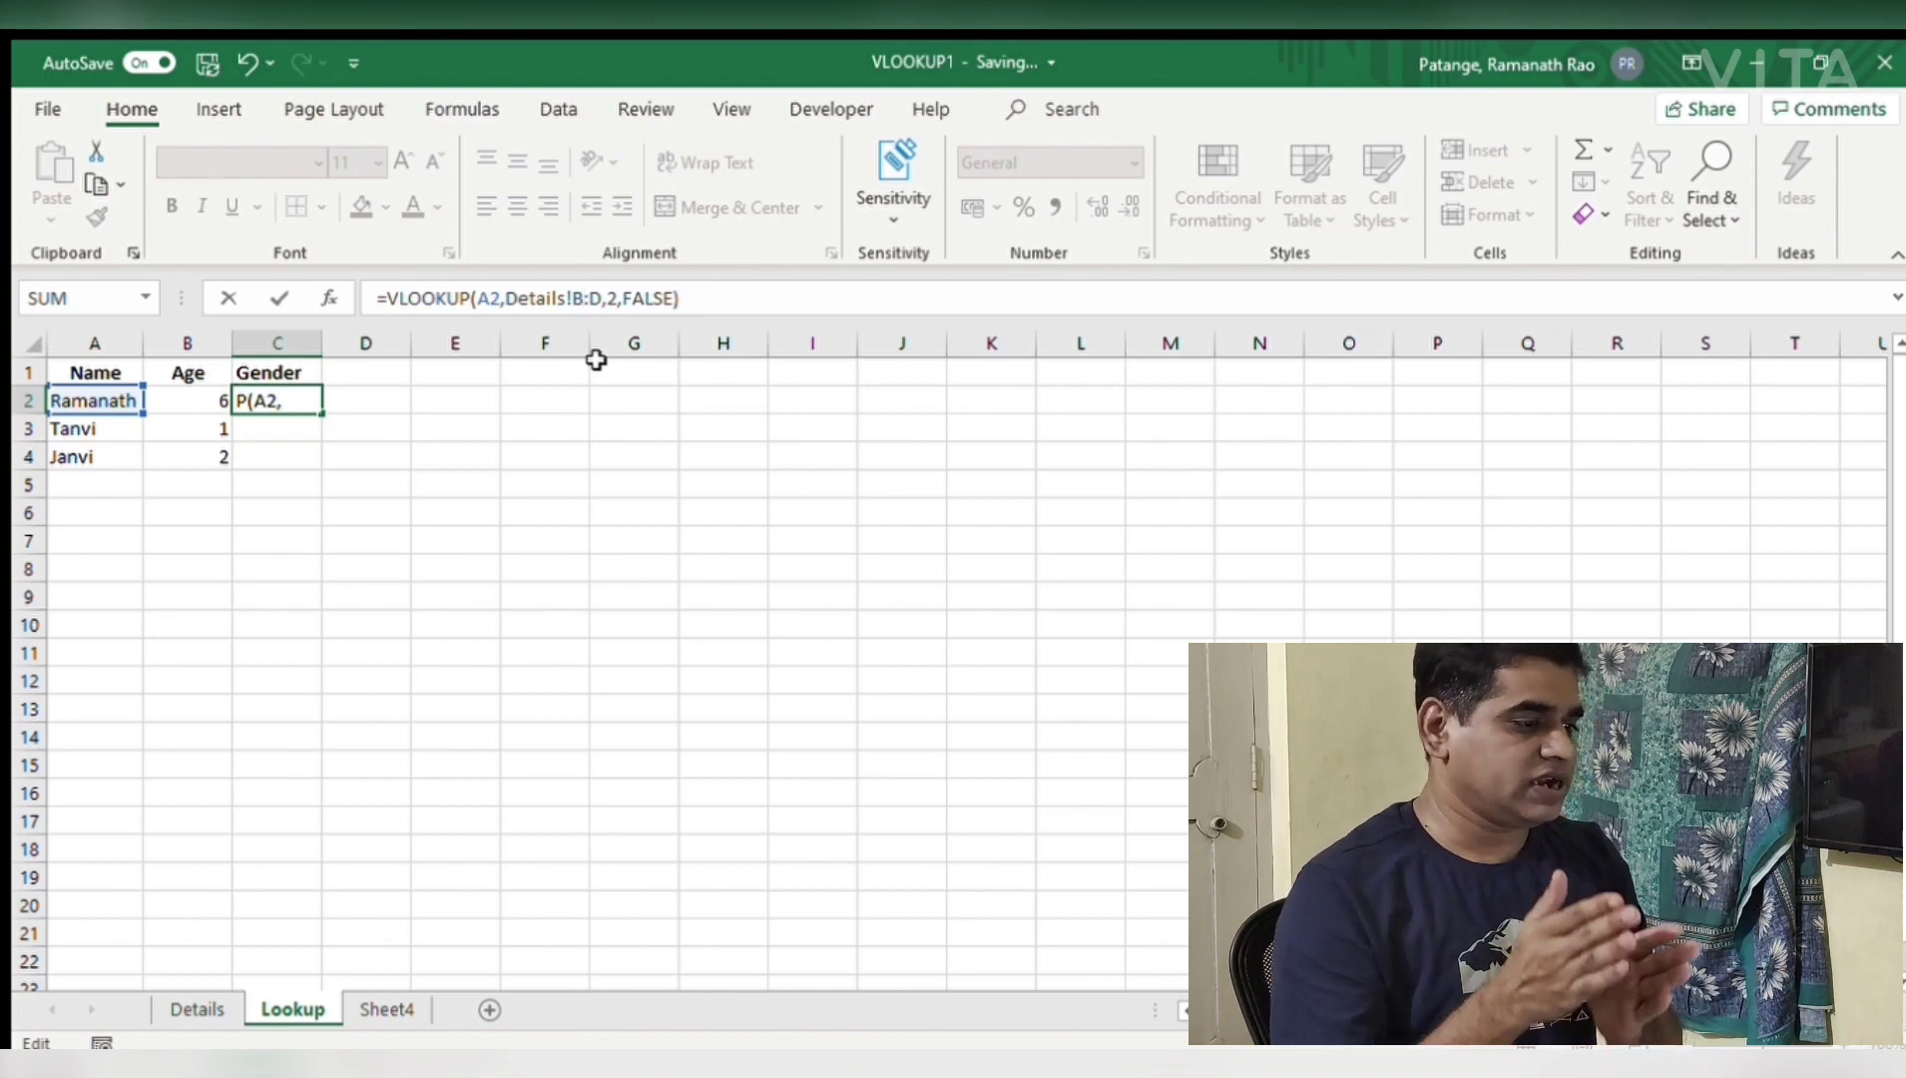
key(BackSpace)
text(A)
key(Right)
key(Right)
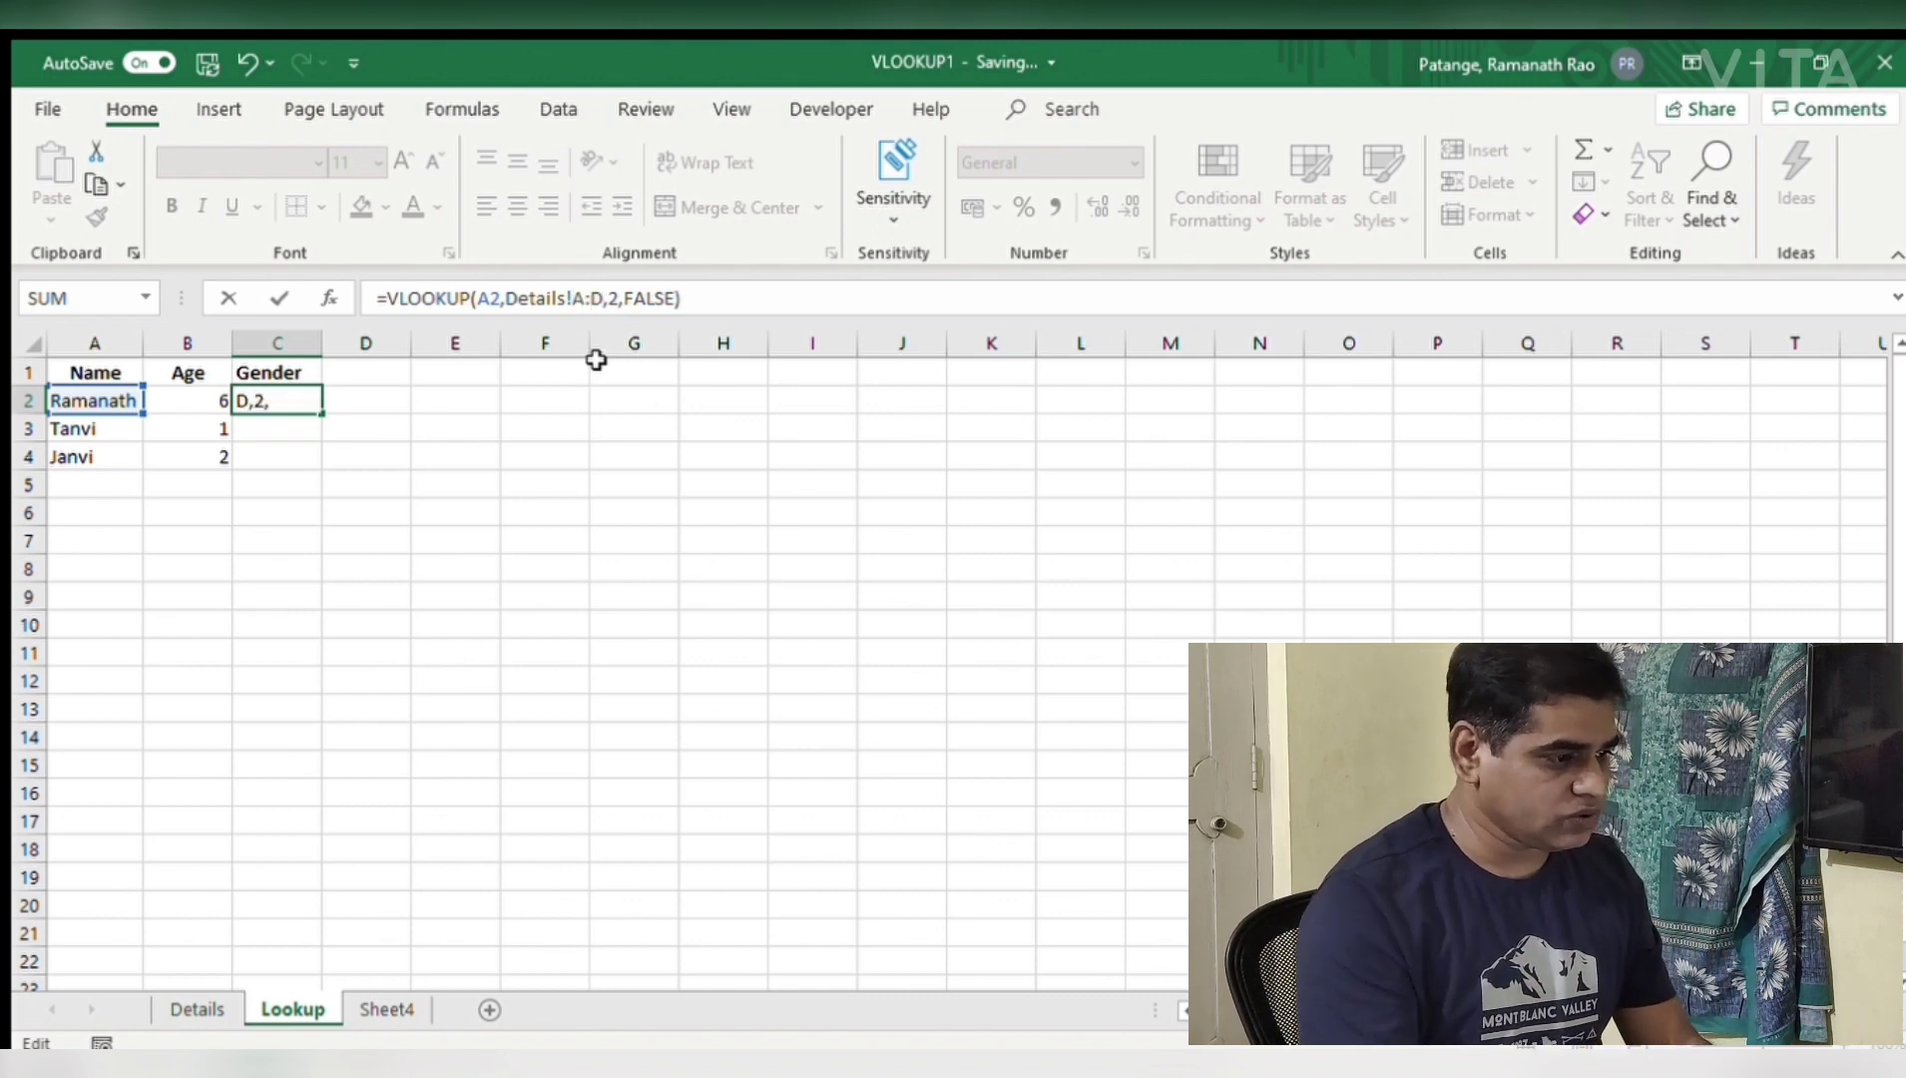
key(Return)
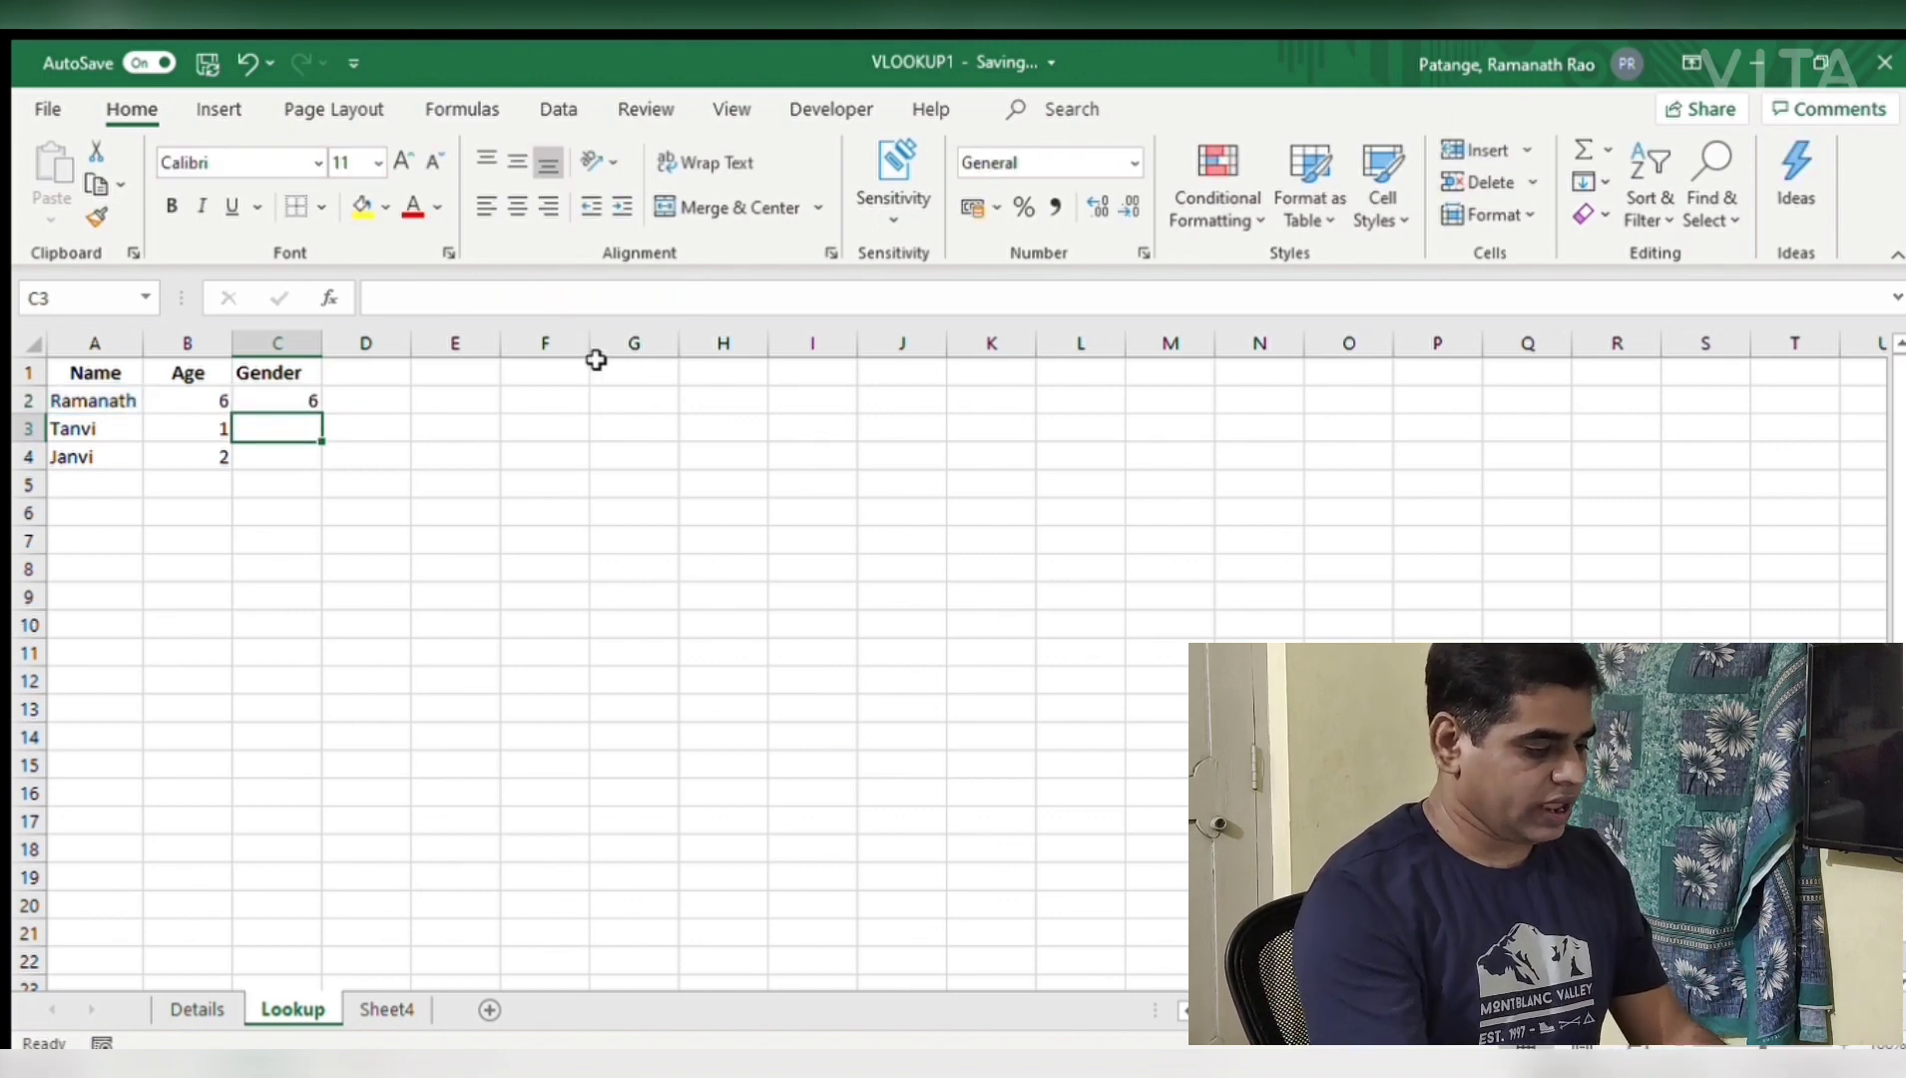
Change the column index in the C2 VLOOKUP formula to 3 to return the gender
click(312, 401)
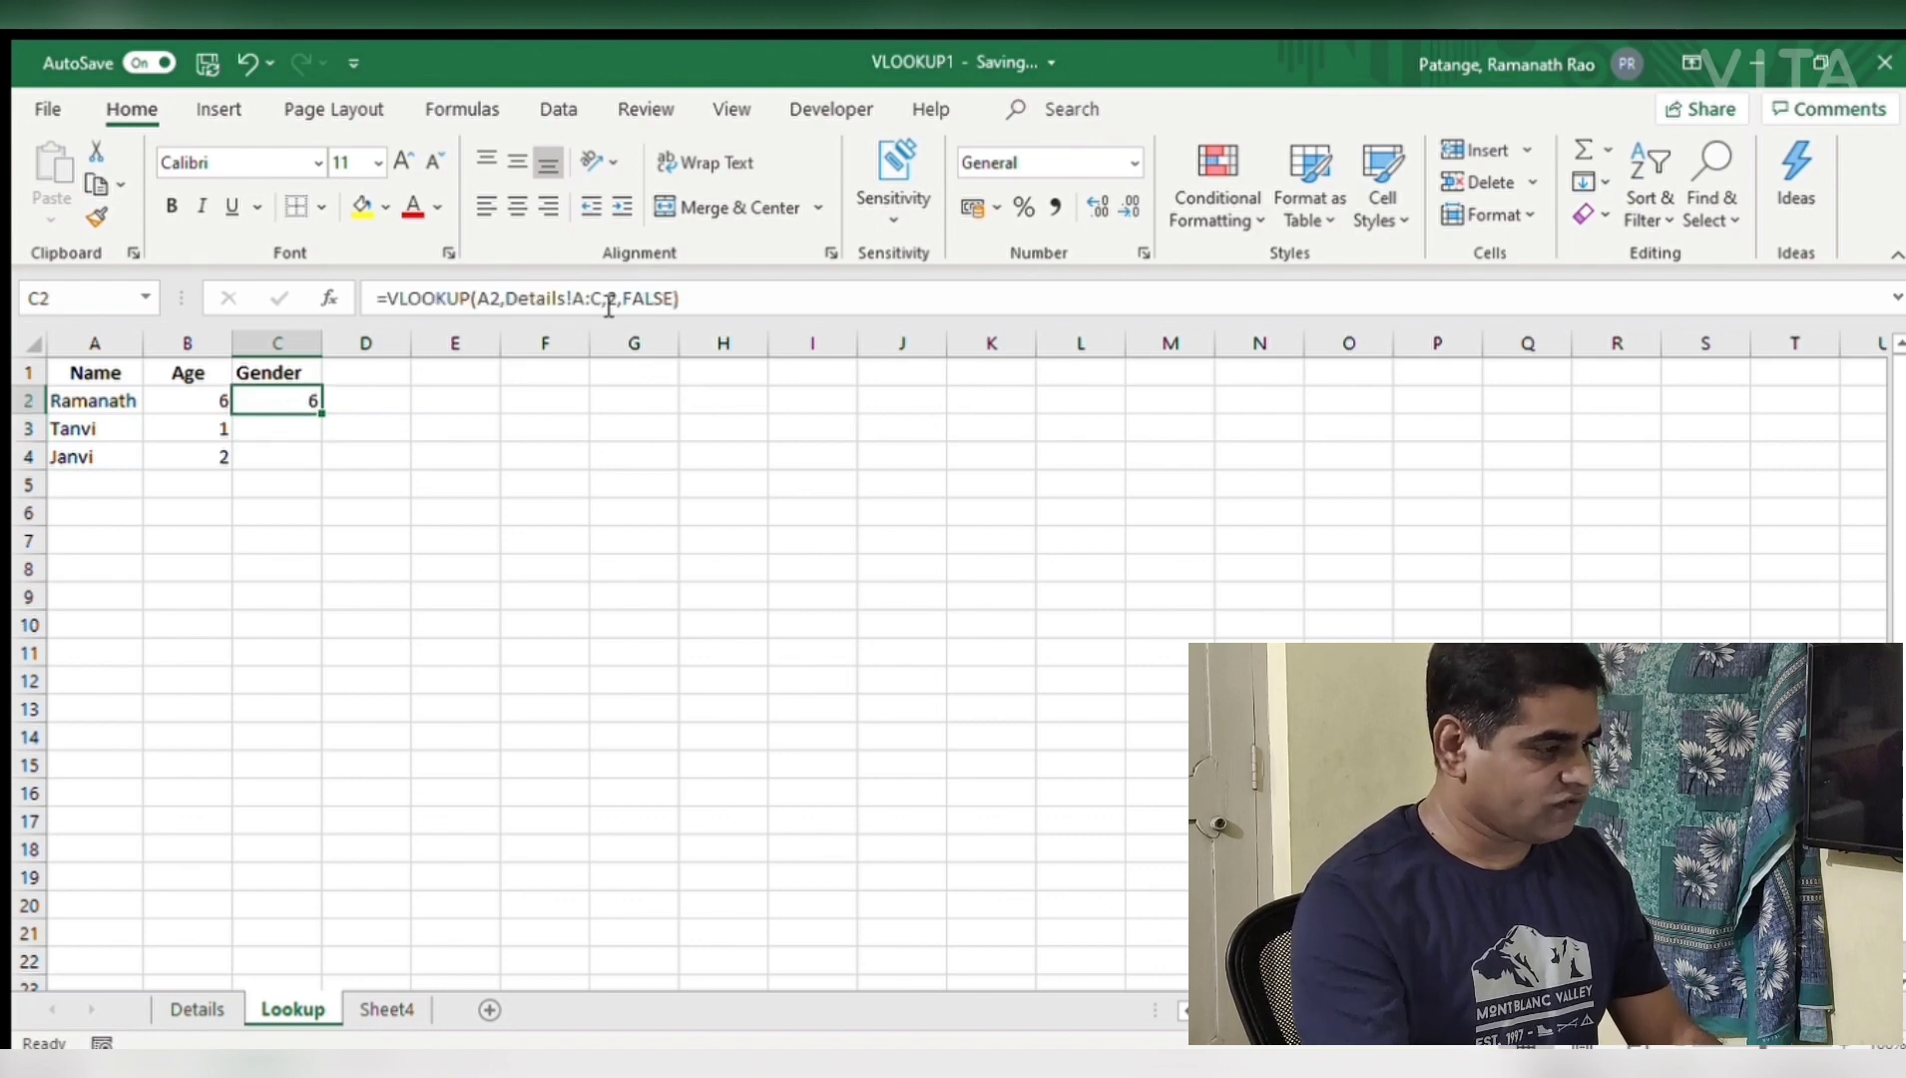
click(608, 299)
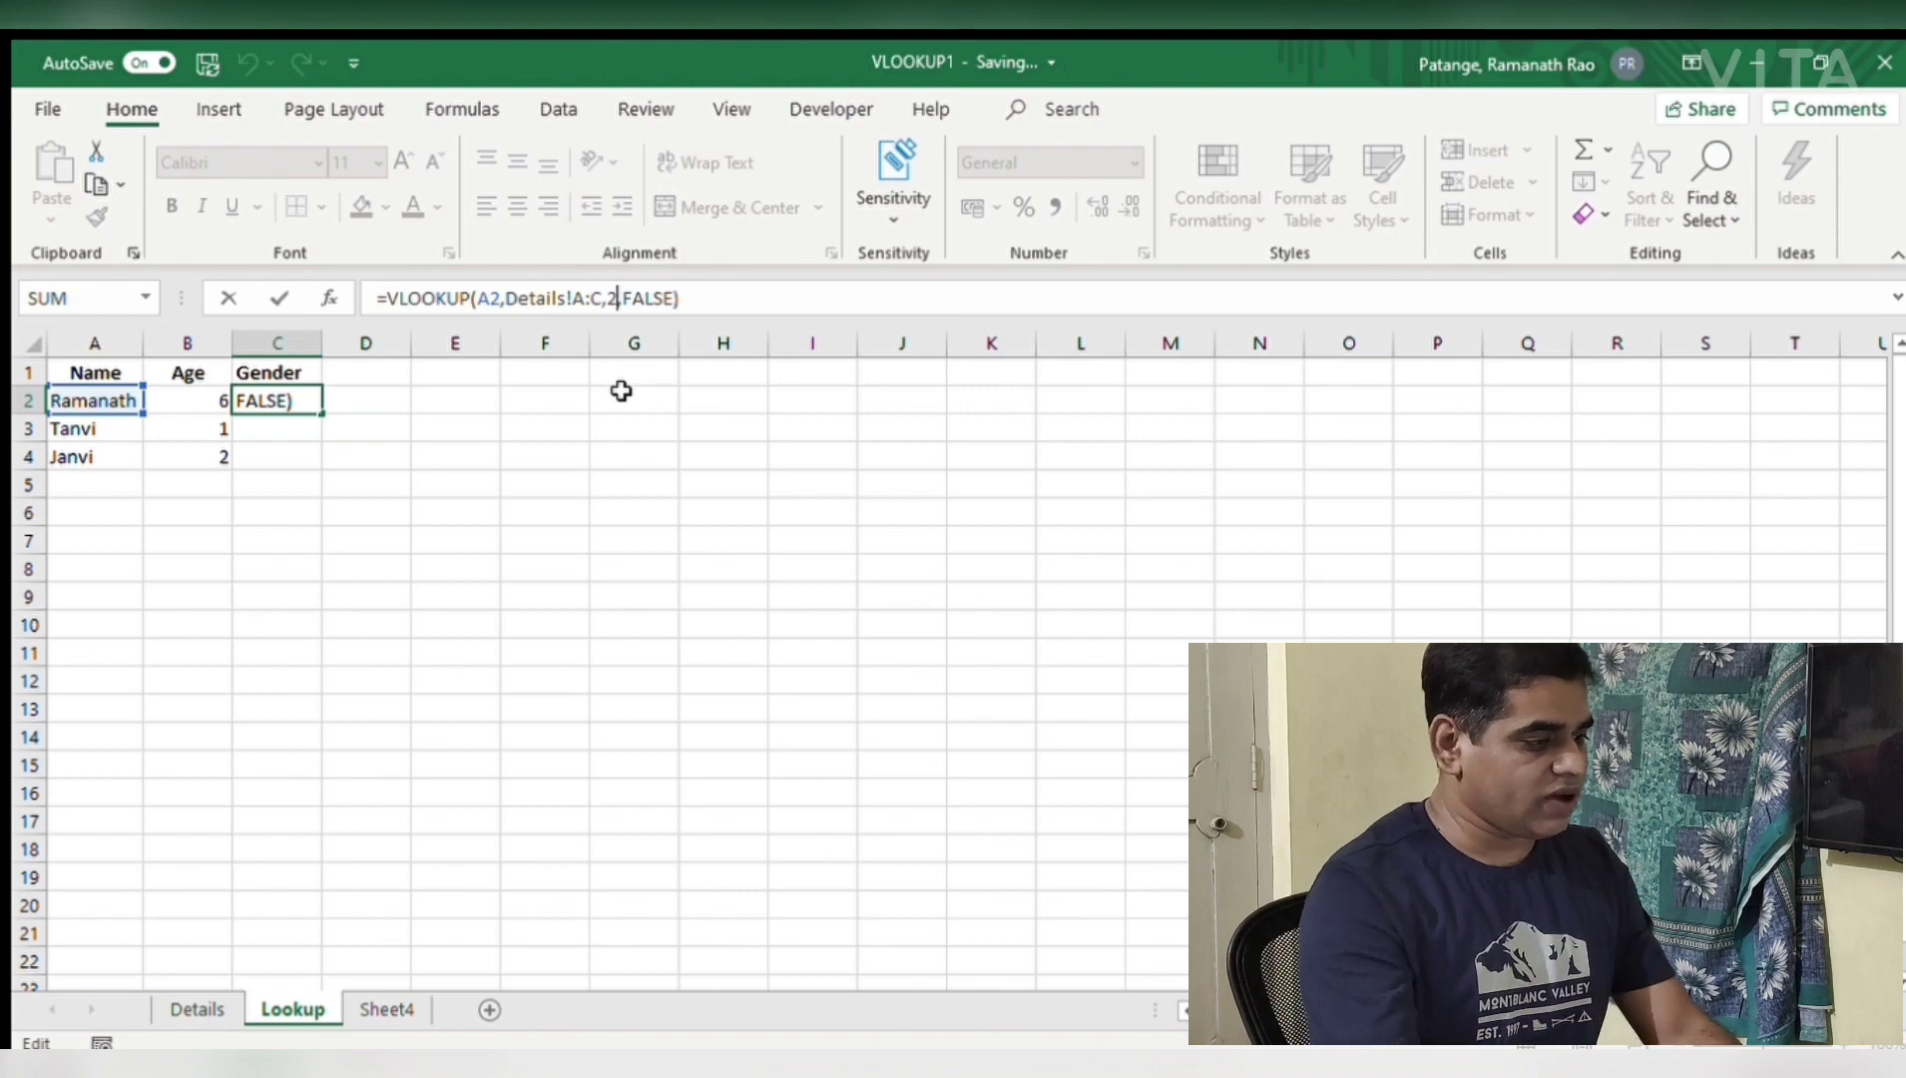
key(BackSpace)
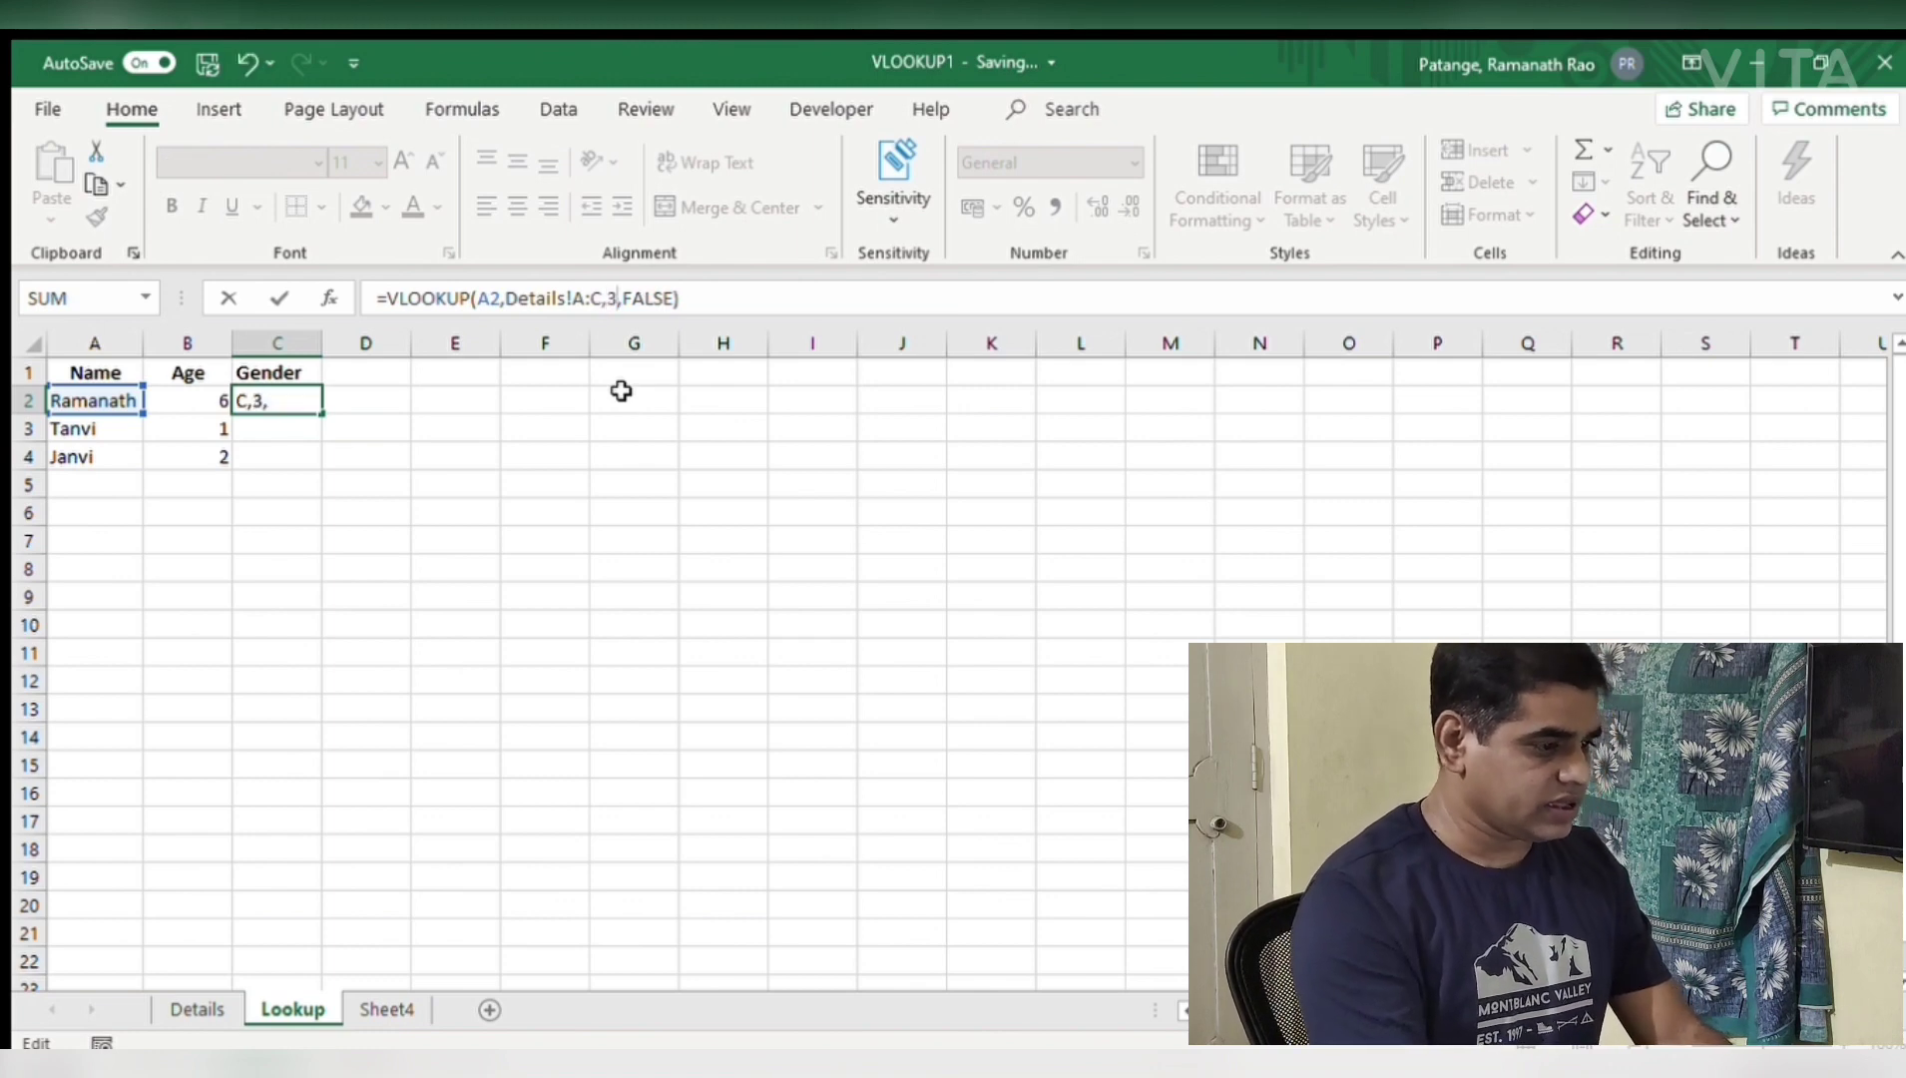
key(Return)
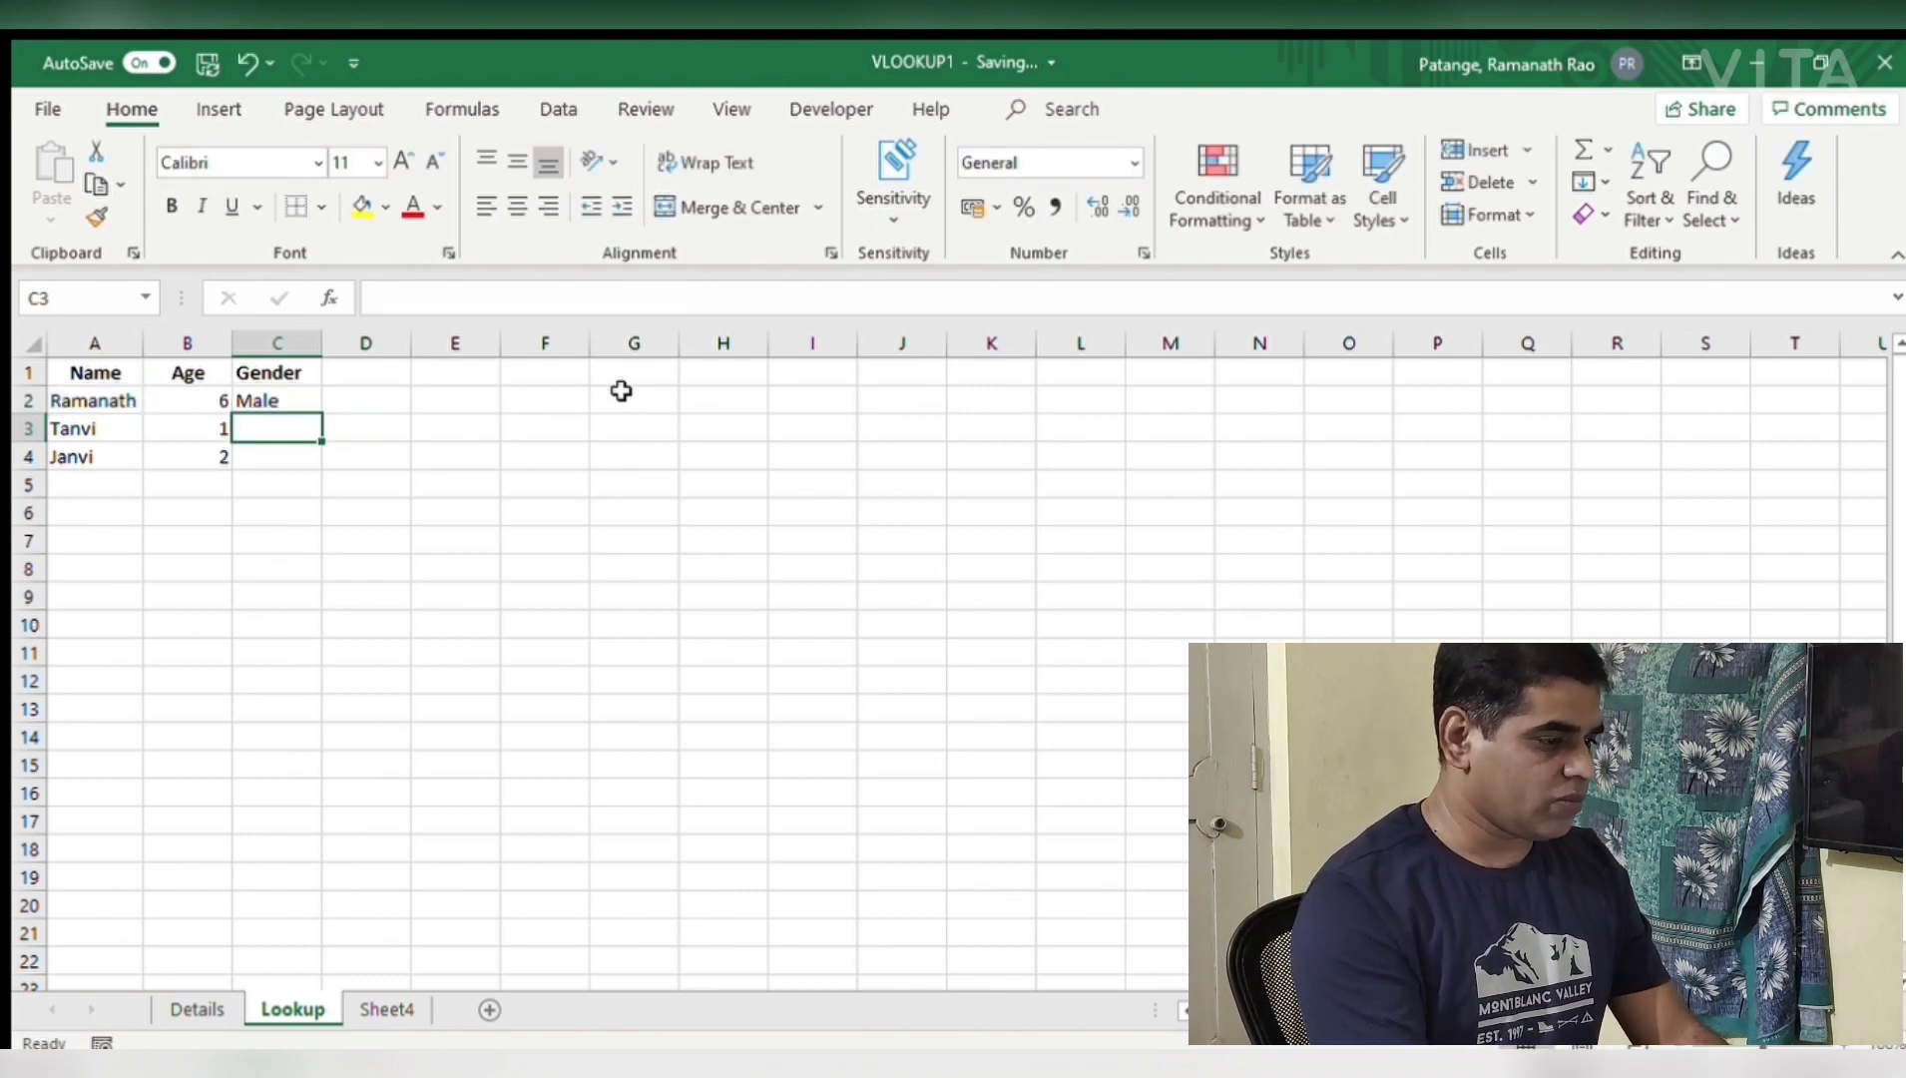
Compare the Gender column's position on the Details sheet with the column index in the Lookup sheet's C2 formula
click(212, 993)
click(269, 342)
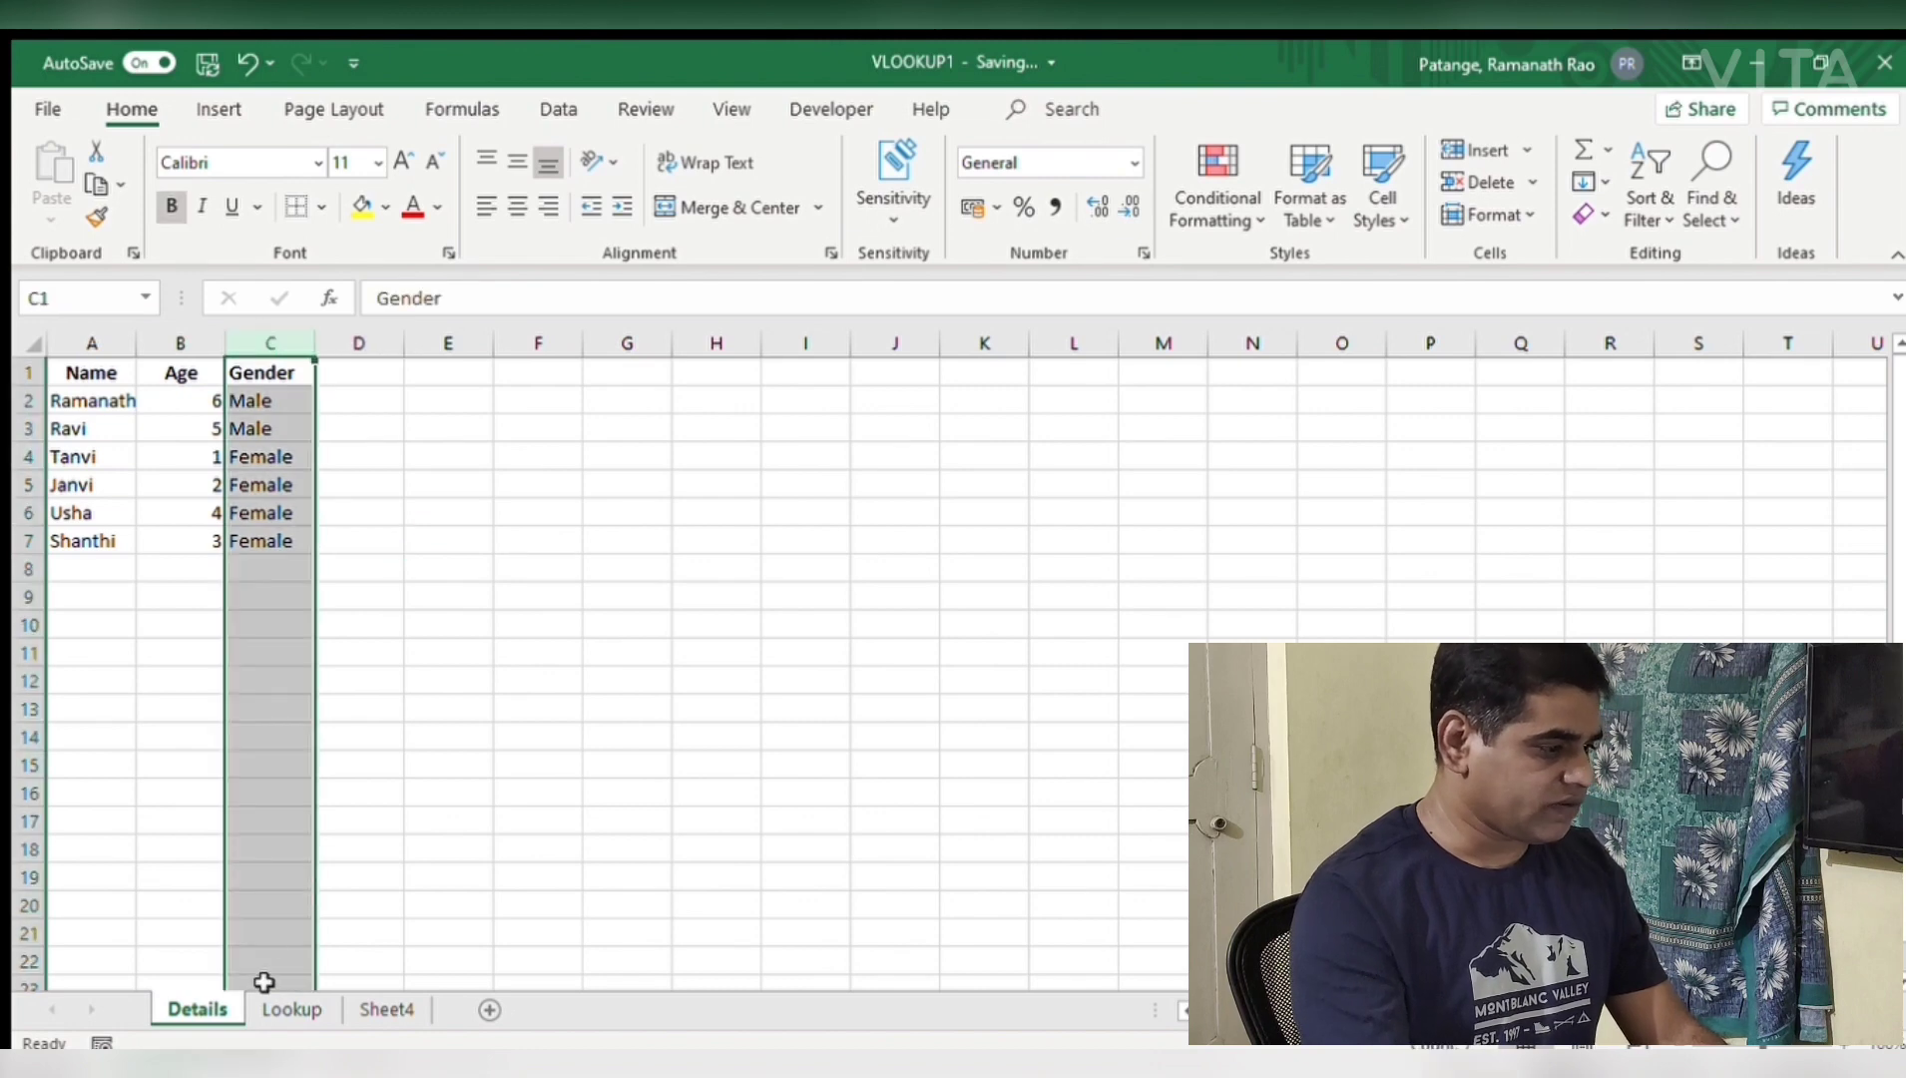
click(268, 1006)
click(280, 397)
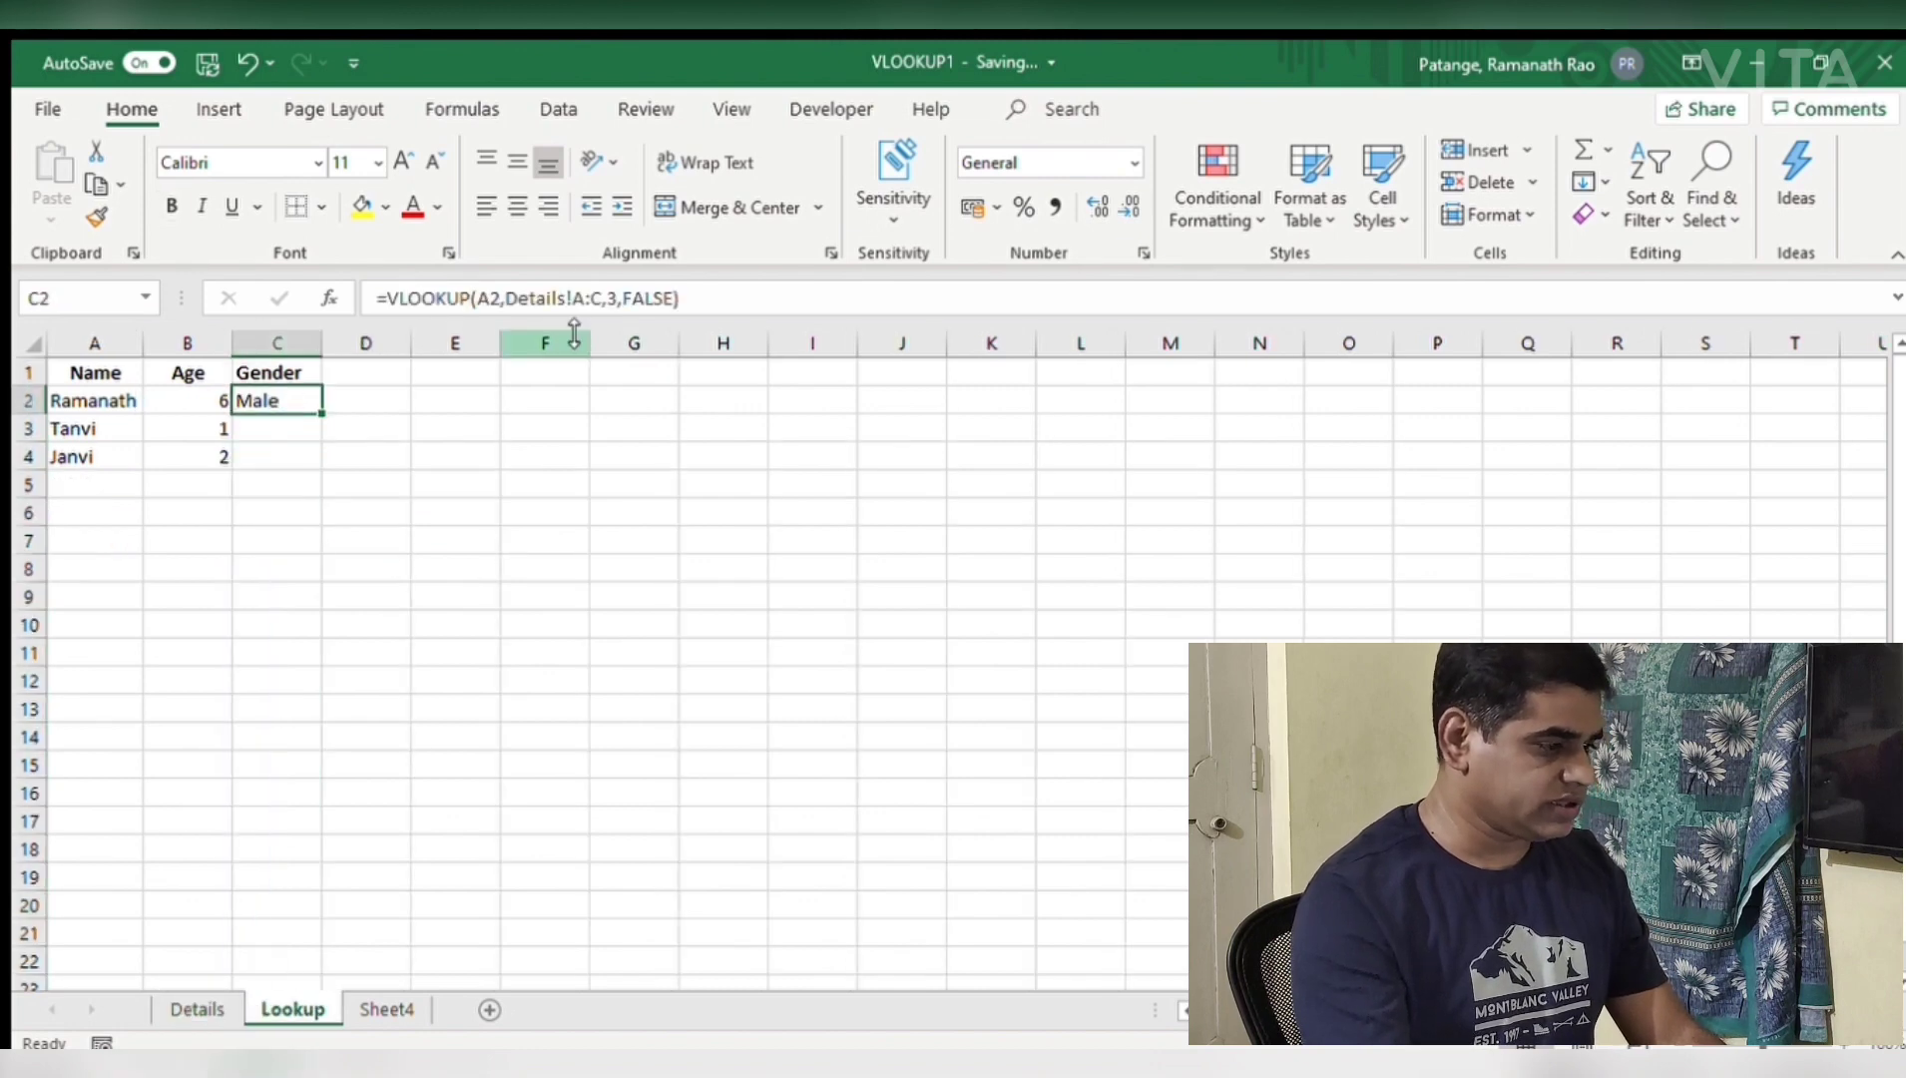
click(623, 299)
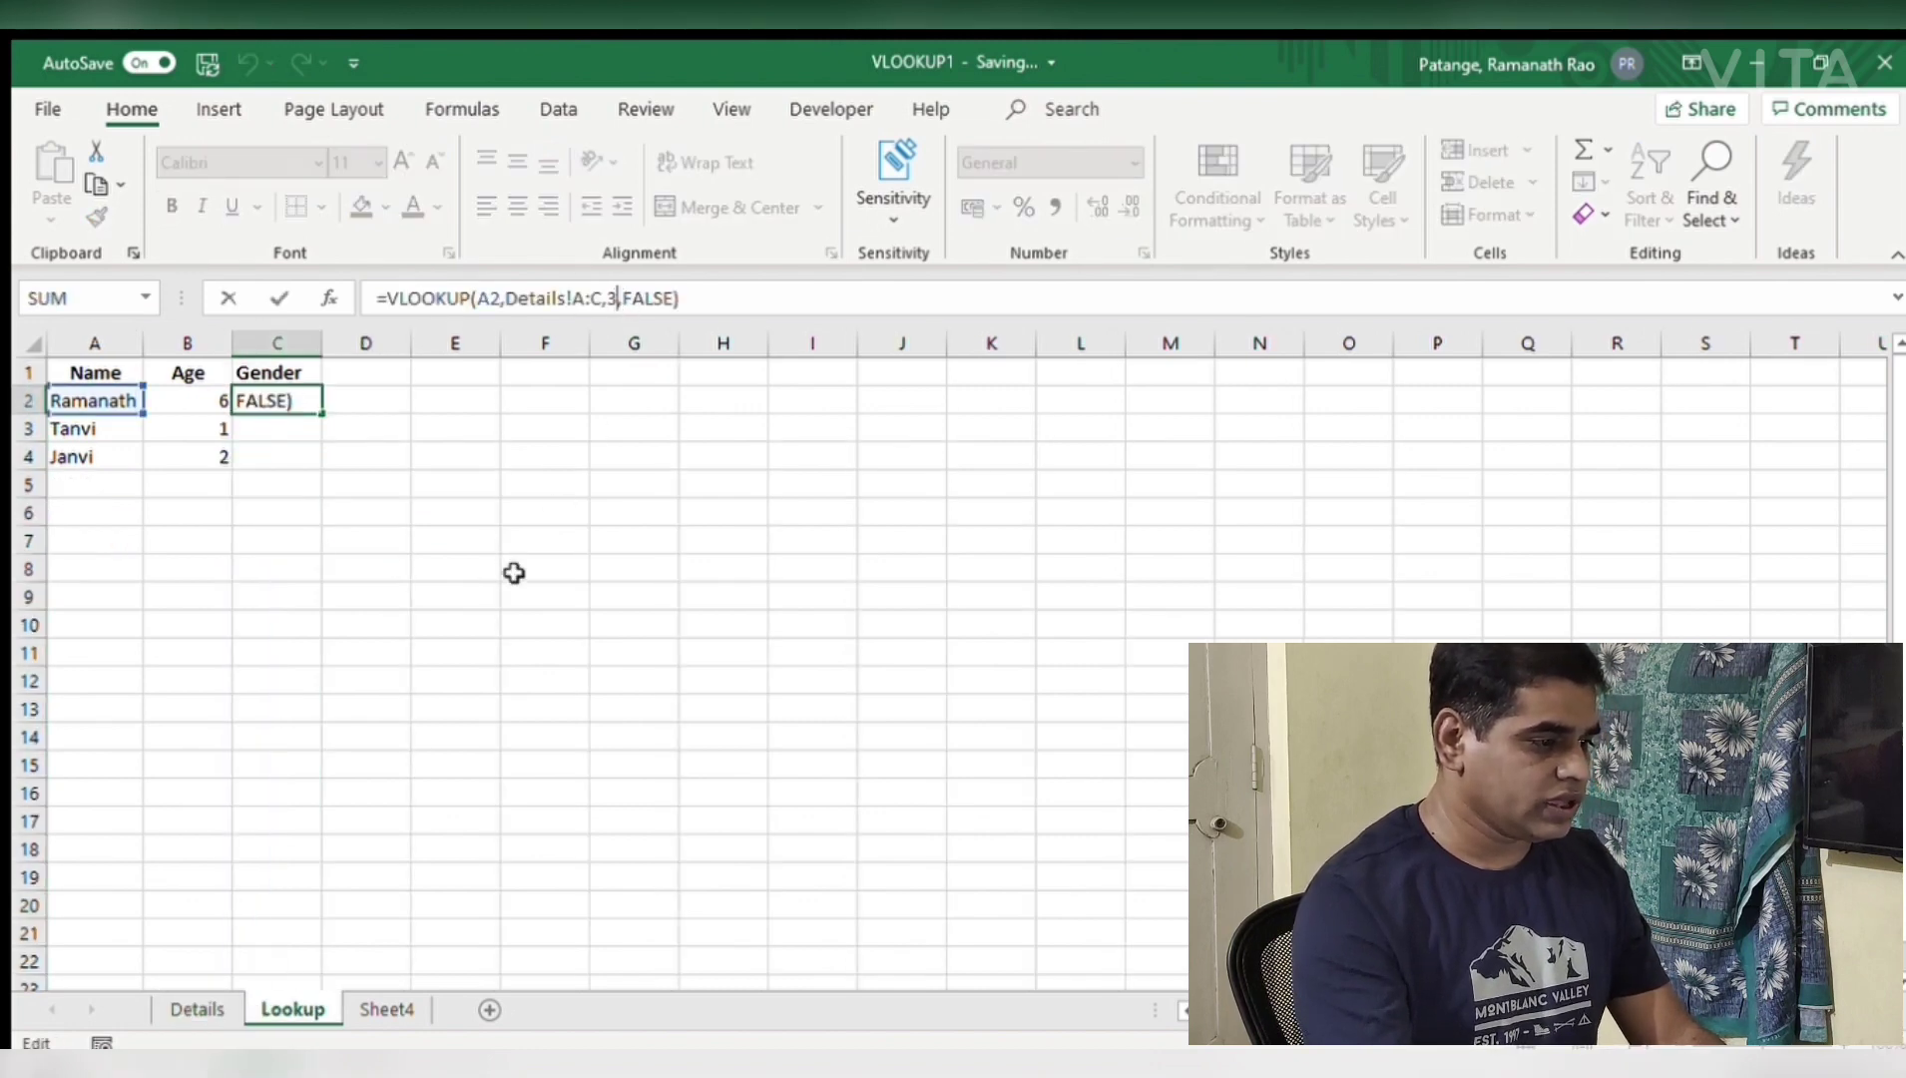
key(Return)
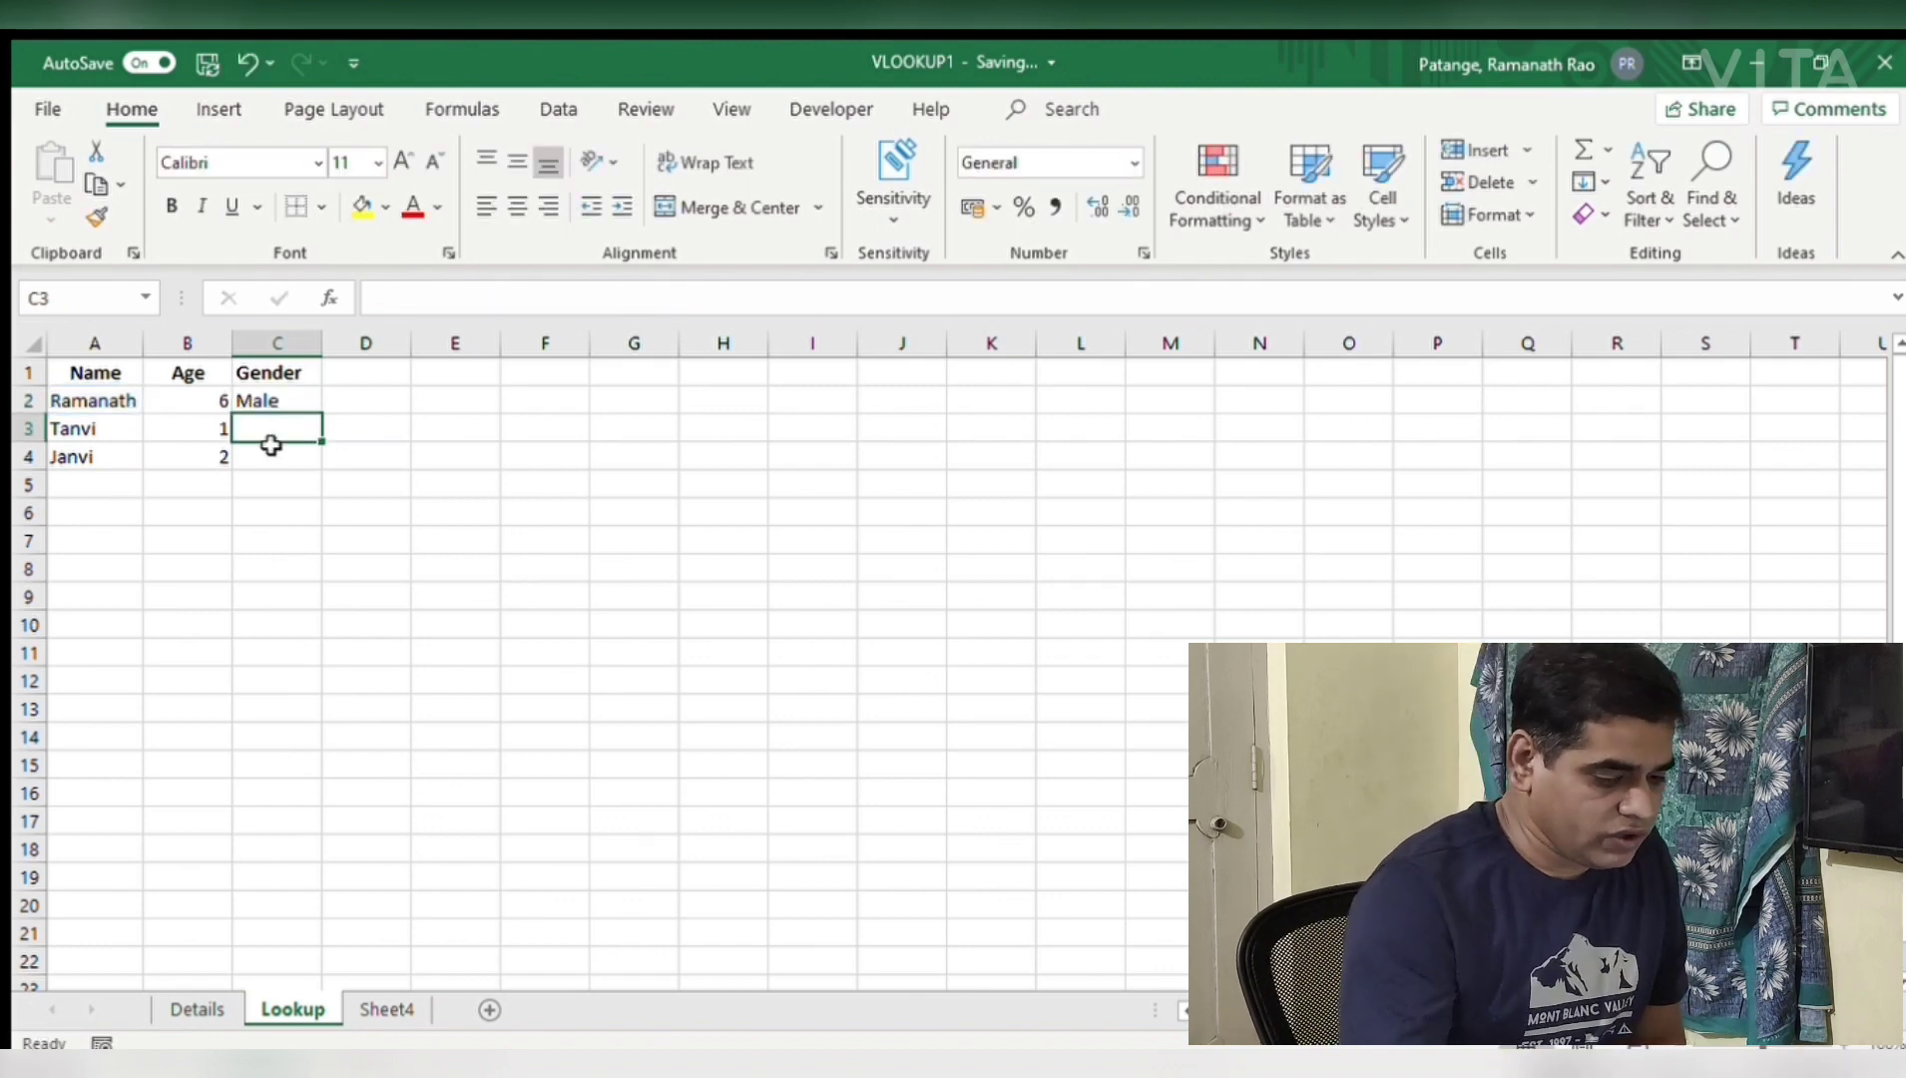
Lock the column references in the B2 Age formula so it reads =VLOOKUP($A2,Details!$A:$C,2,FALSE)
click(192, 394)
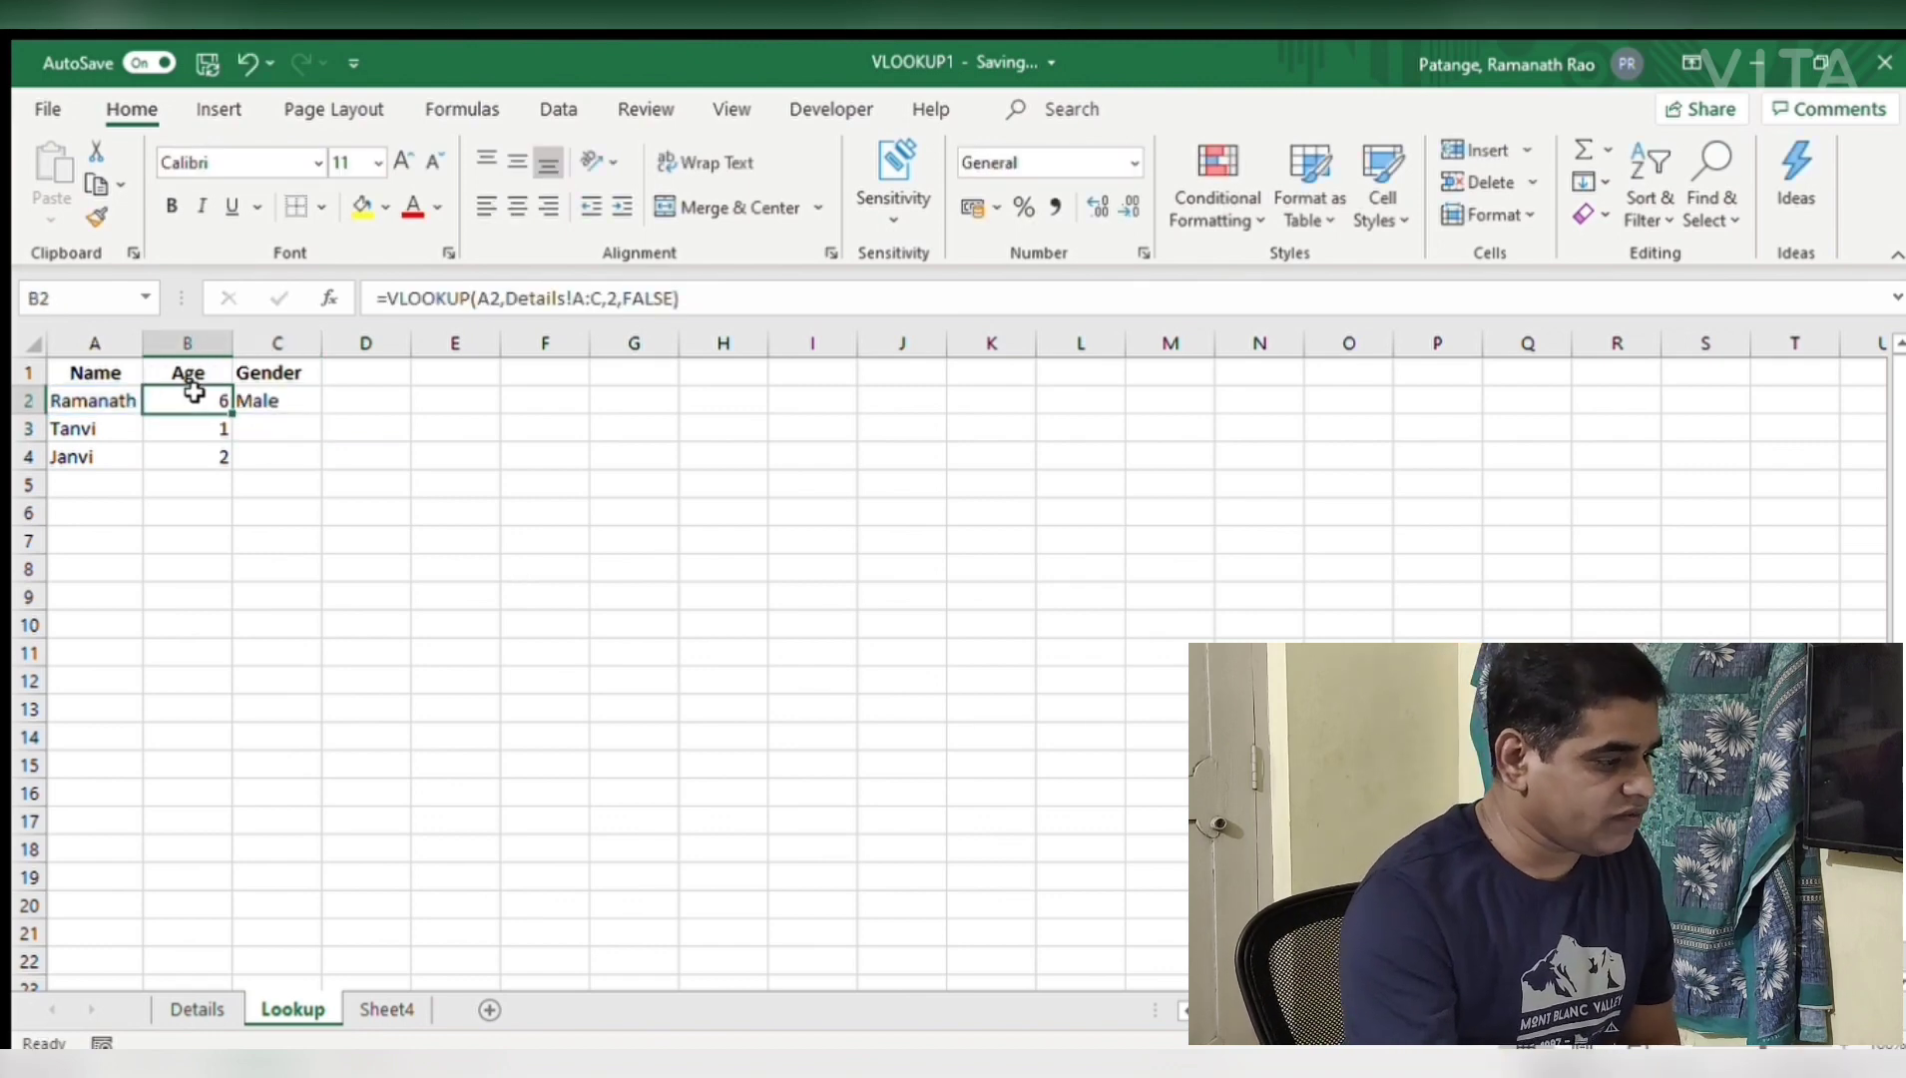
click(482, 296)
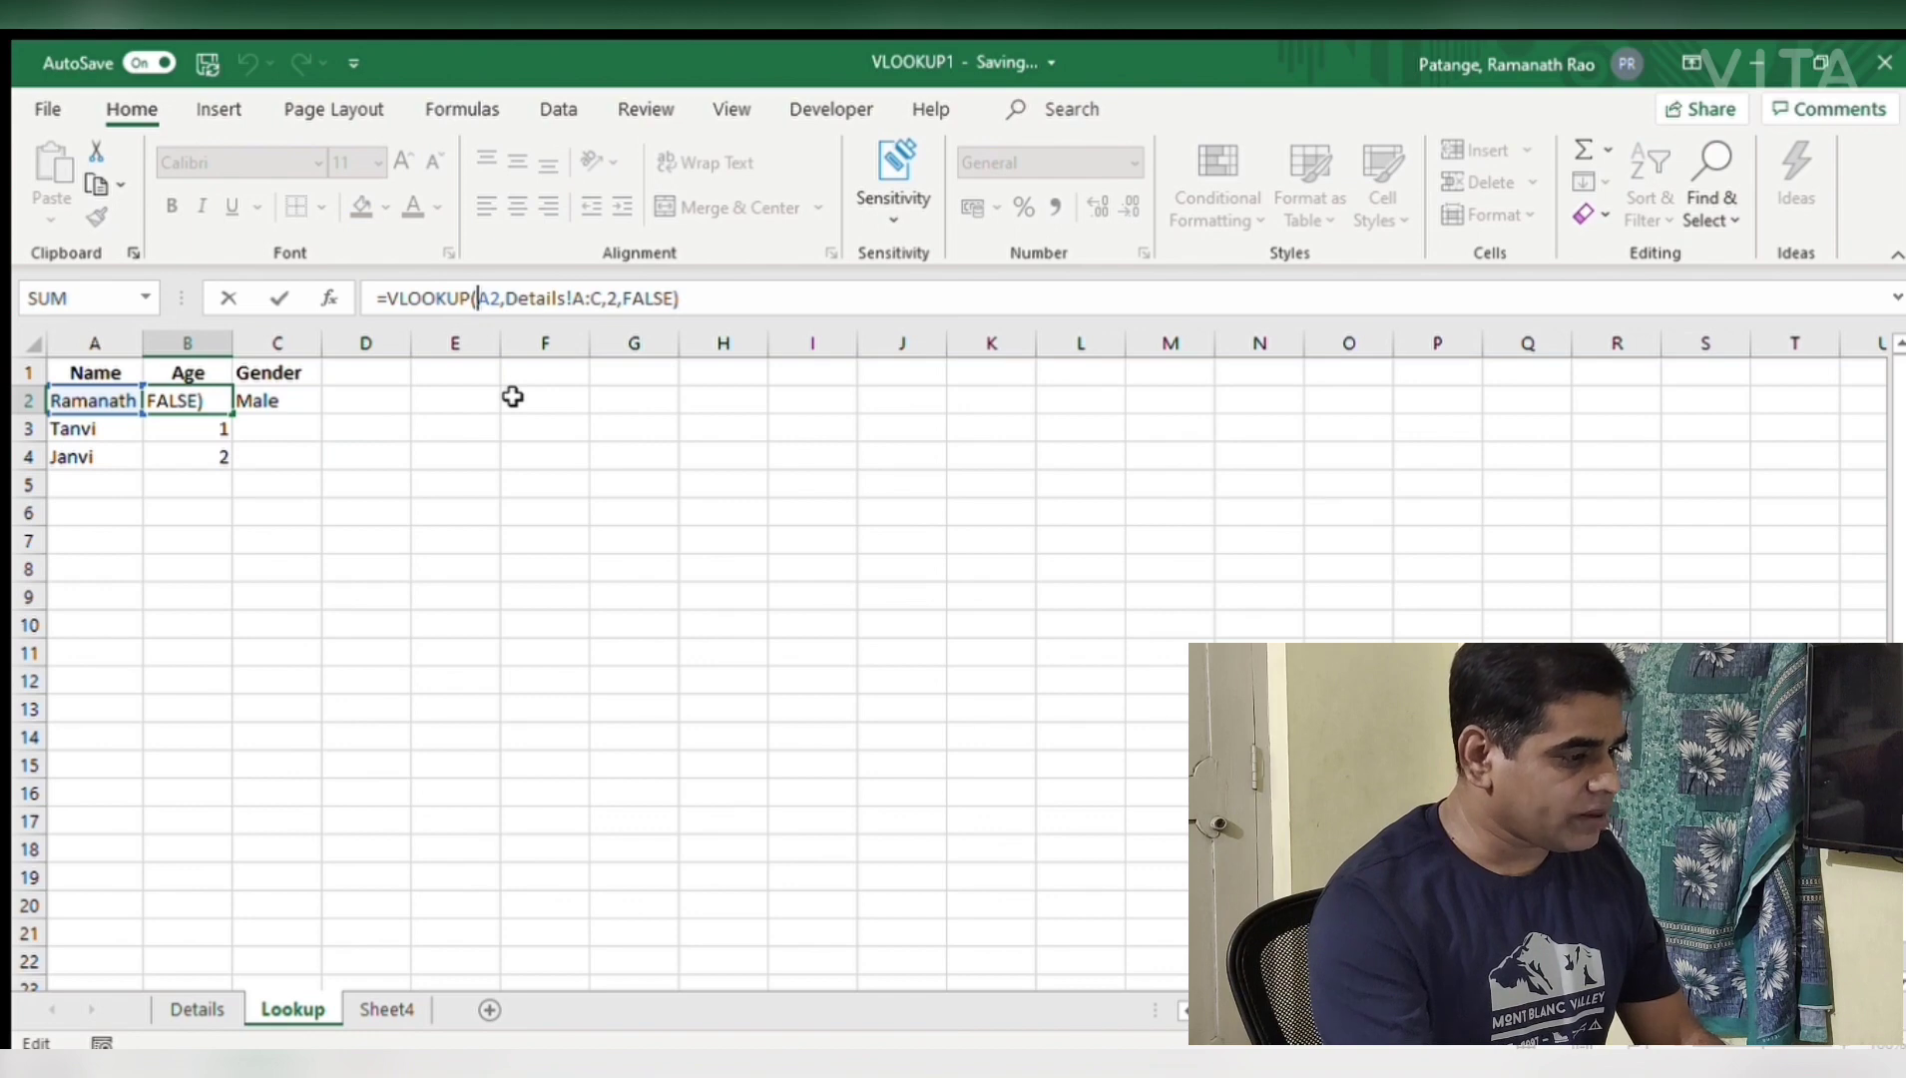
text($)
click(586, 307)
text($)
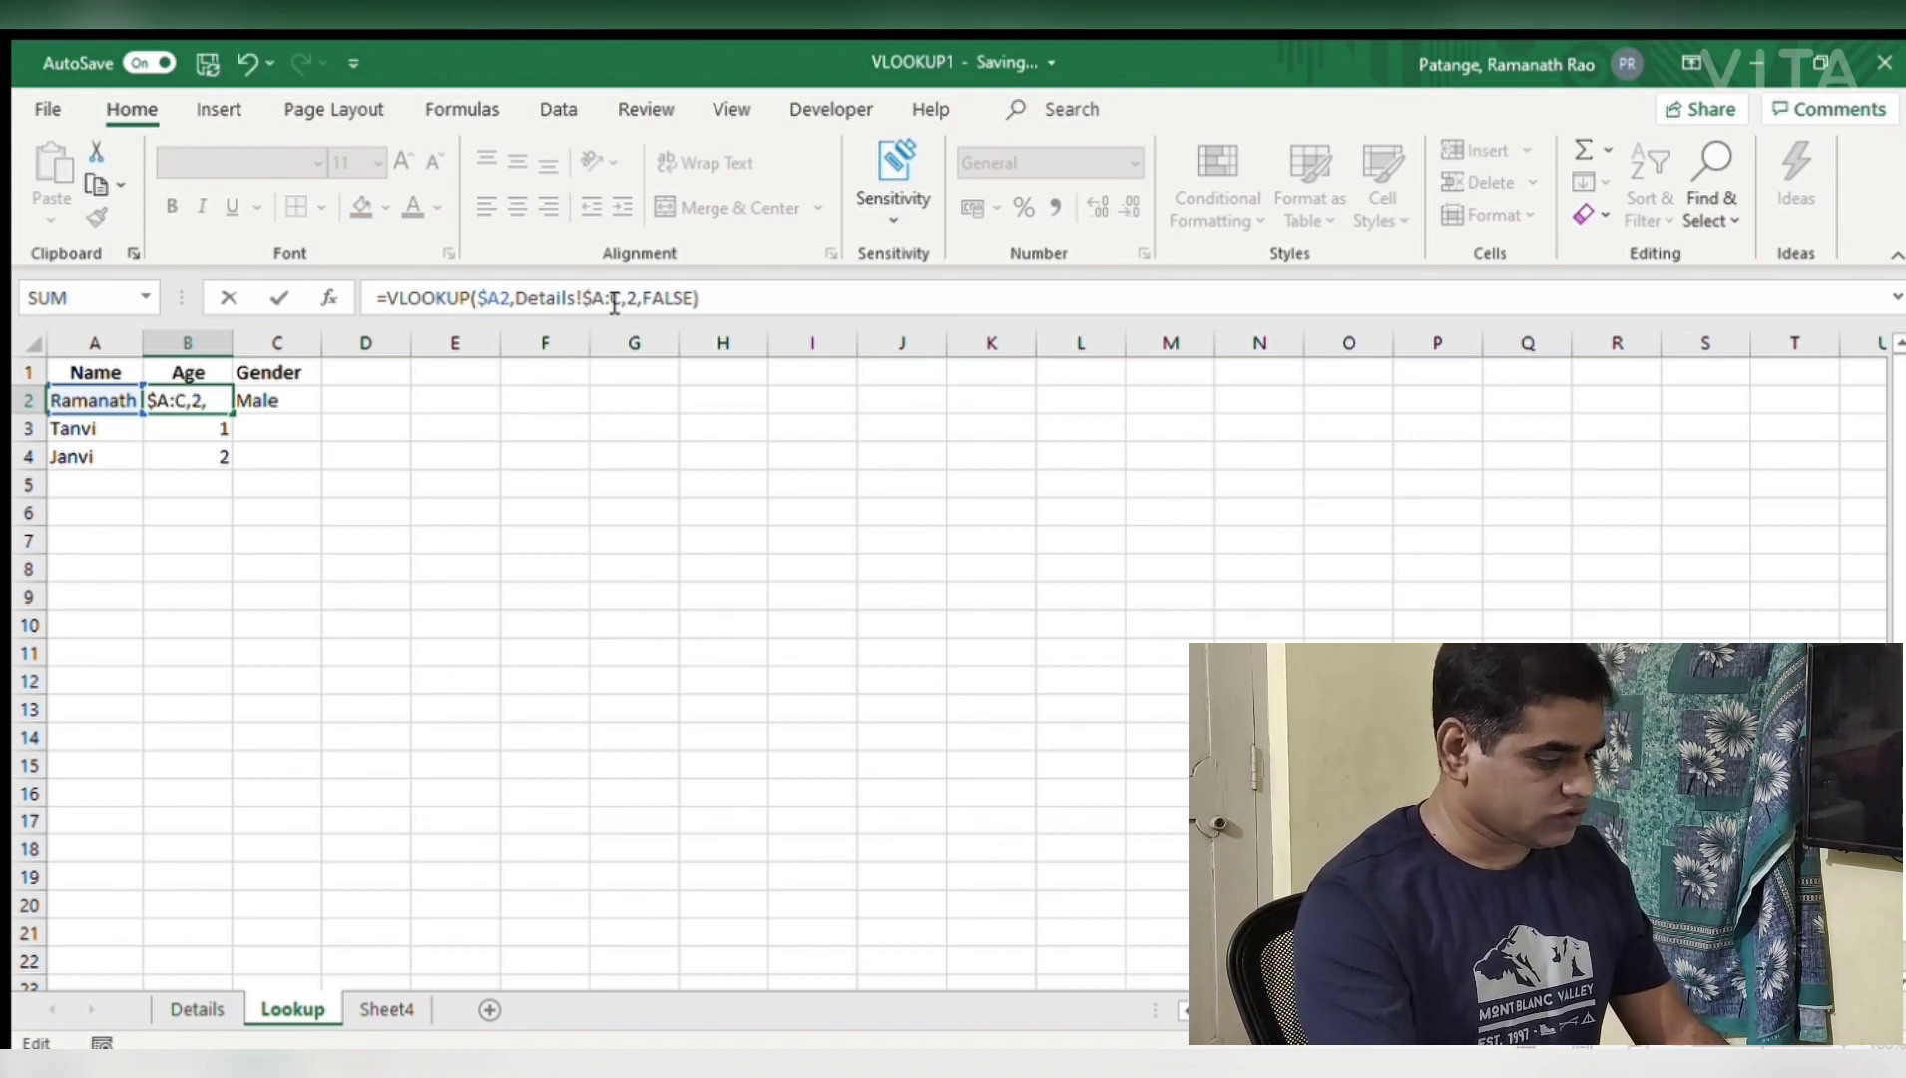
key(Right)
key(Right)
text($)
key(Return)
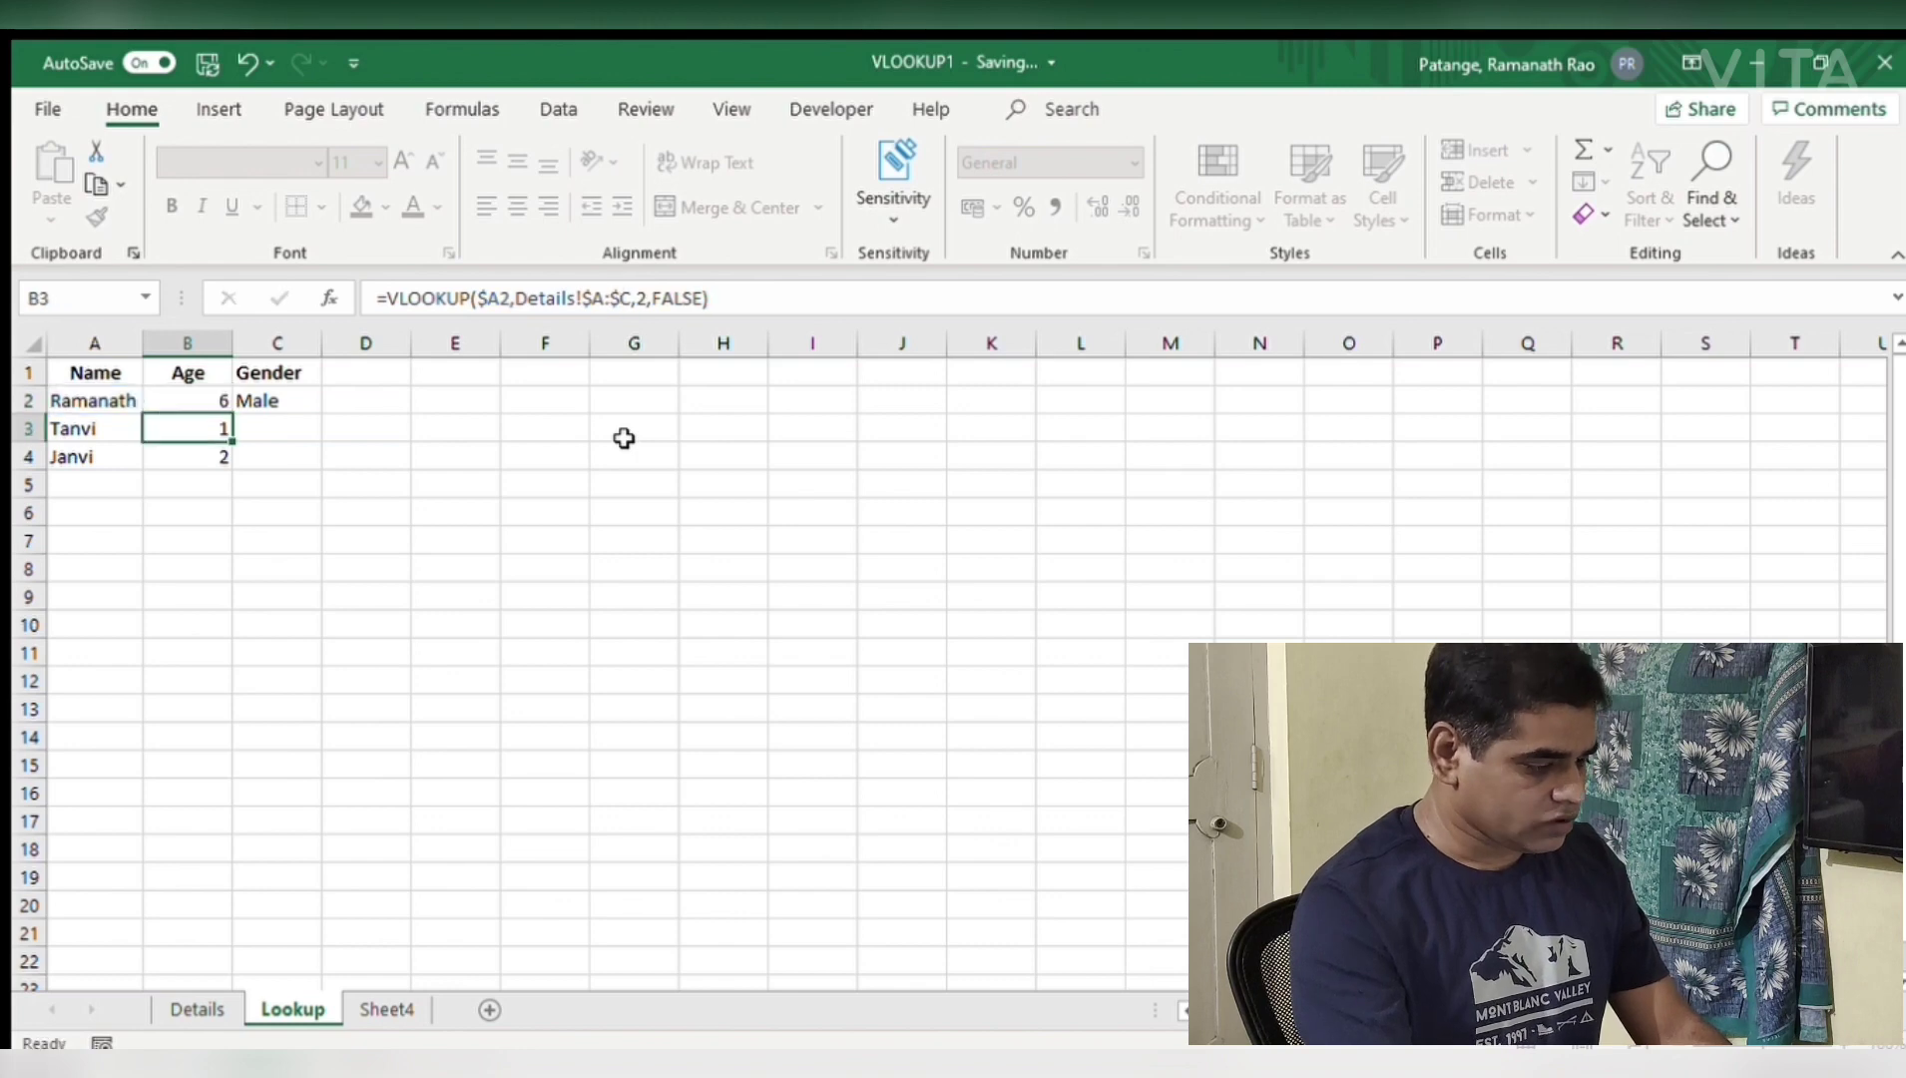
Copy the B2 formula into C2 under Gender and change the copy's column index to 3
click(189, 402)
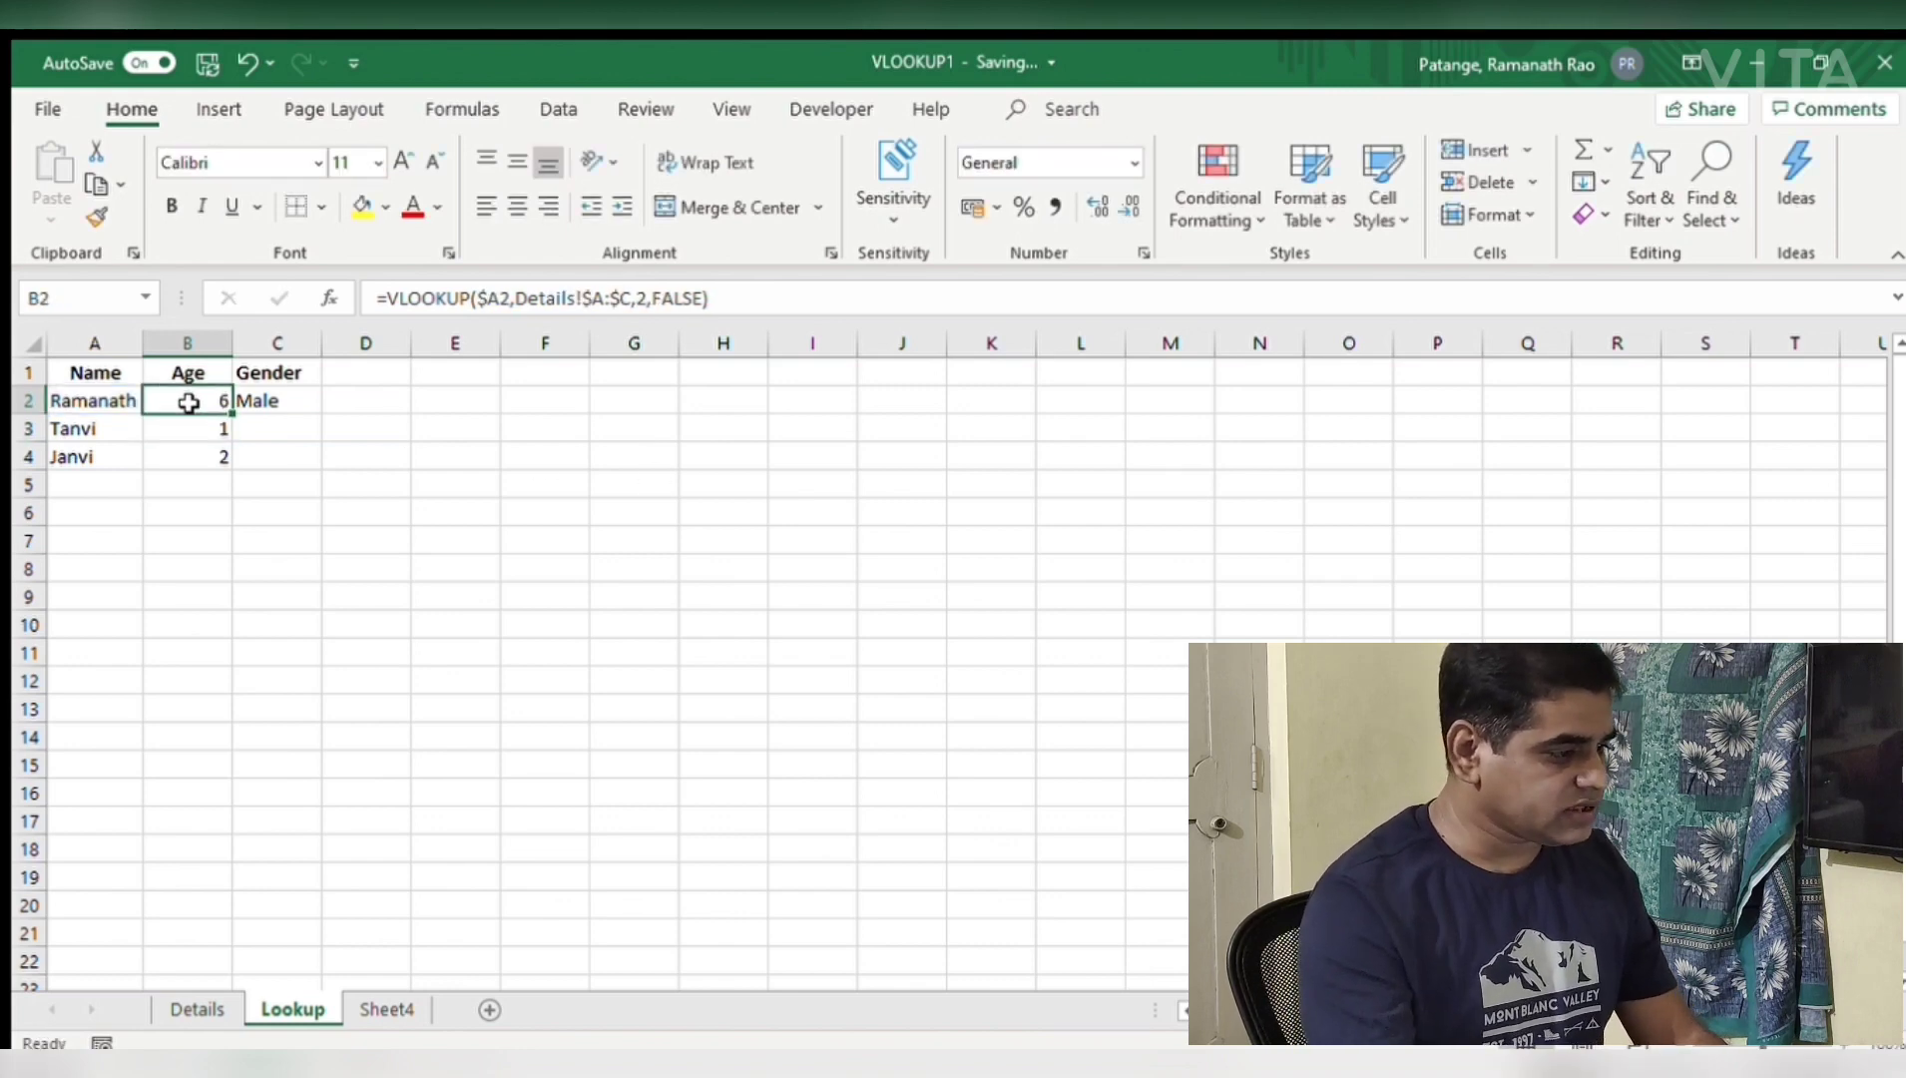
key(ctrl+c)
click(306, 400)
key(ctrl+v)
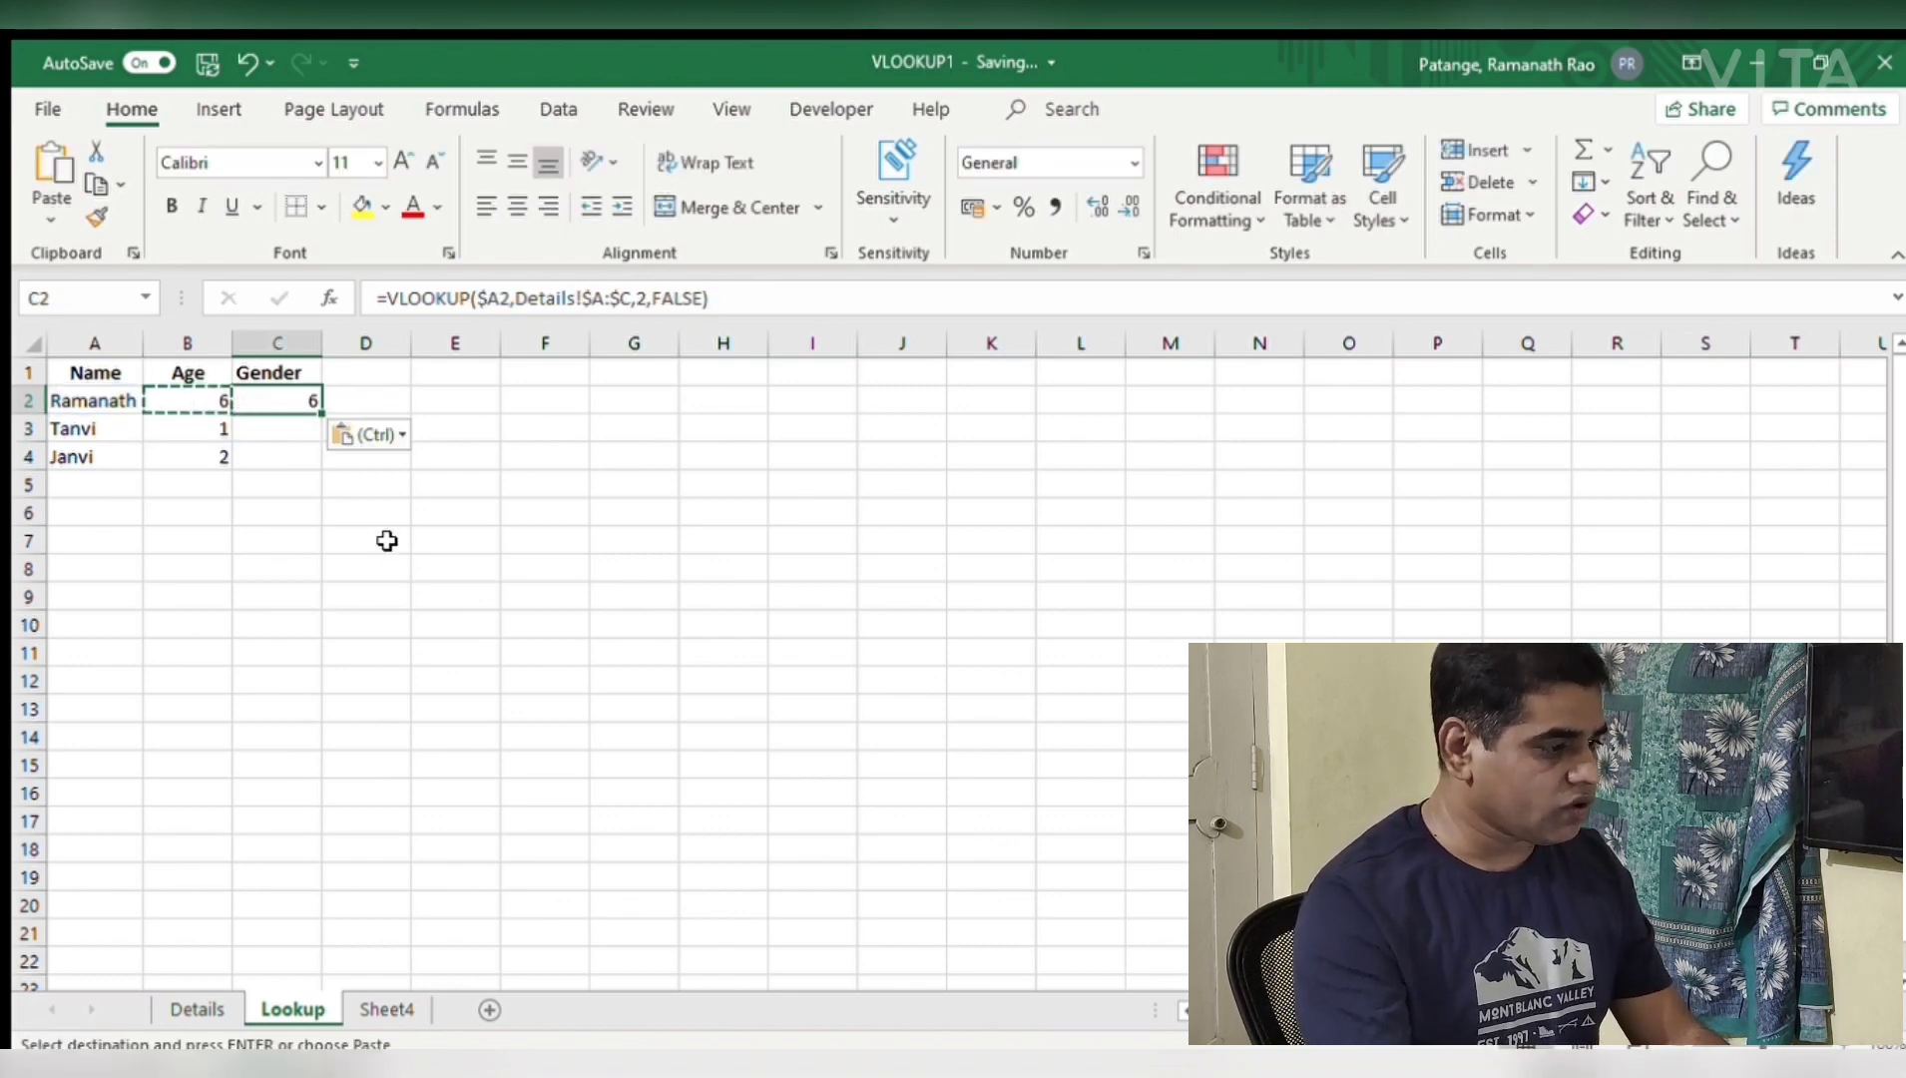
click(647, 298)
key(BackSpace)
text(3)
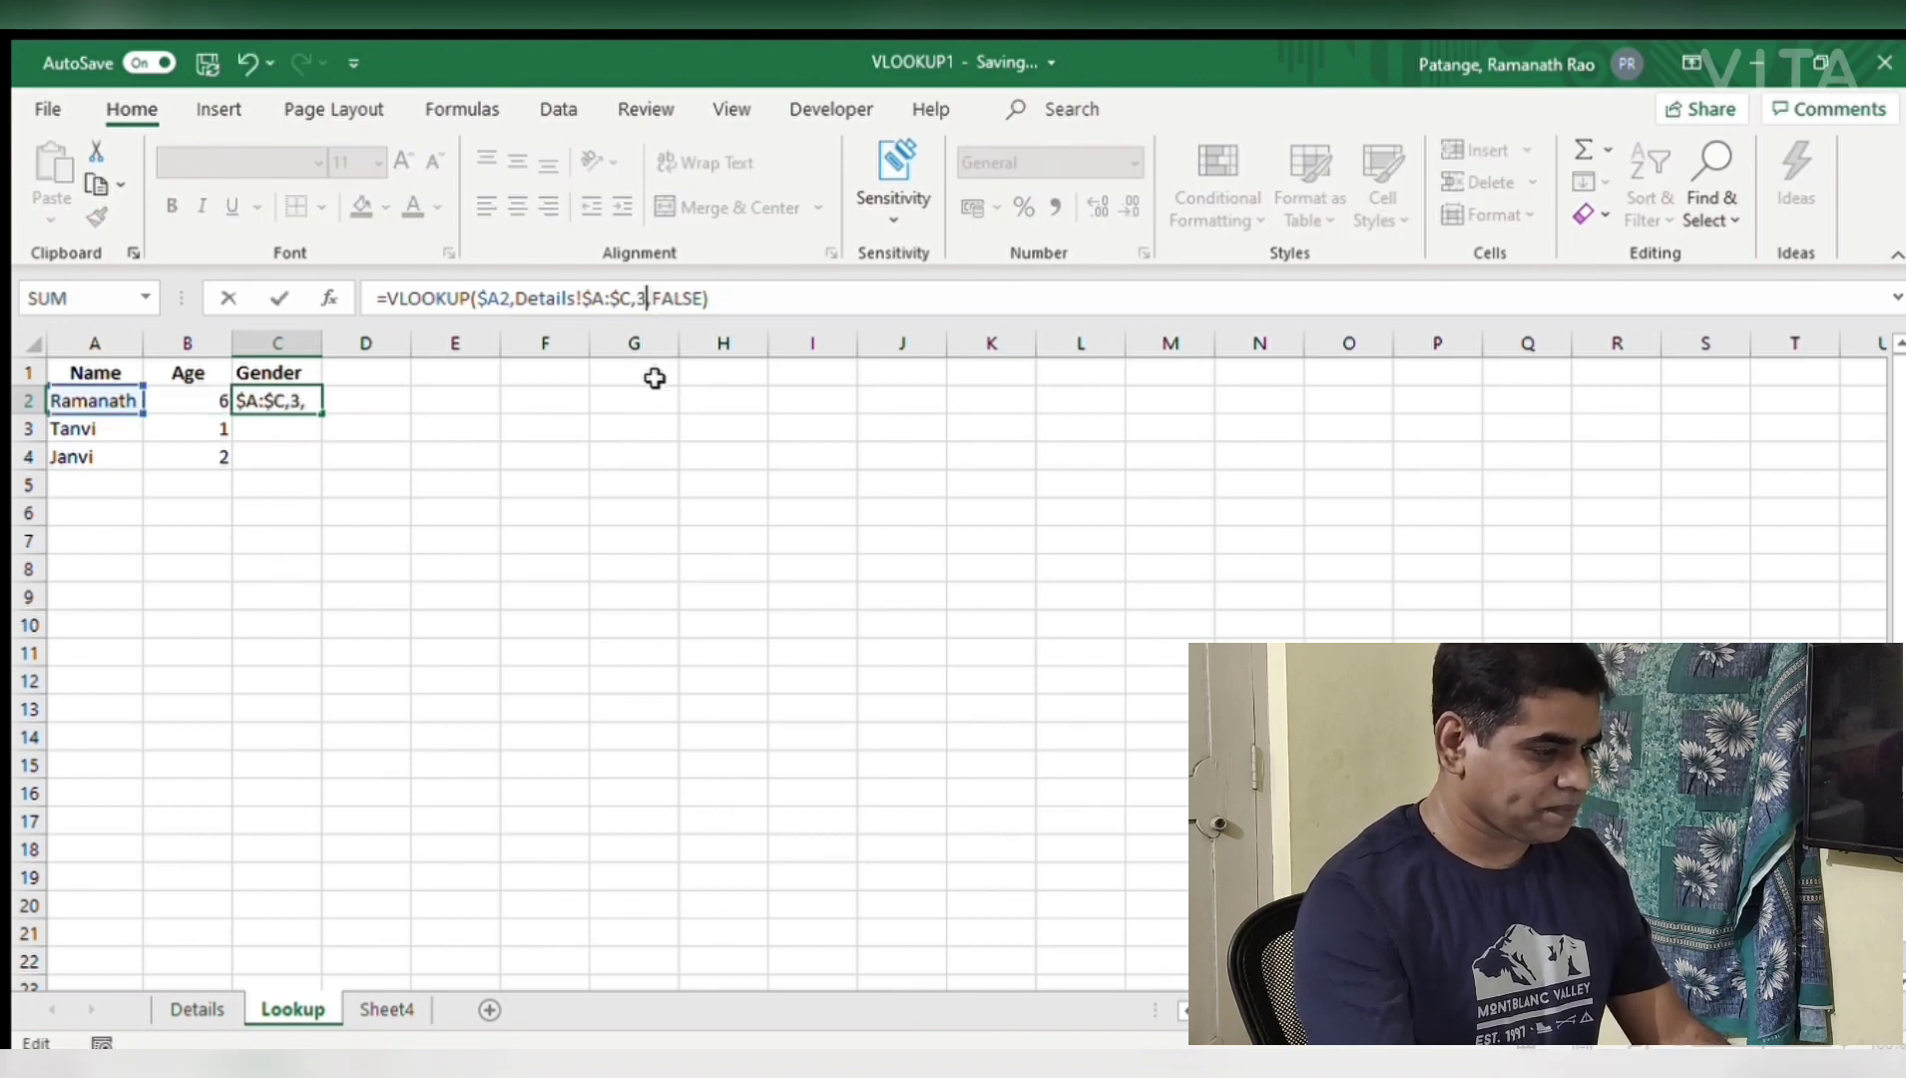
key(Return)
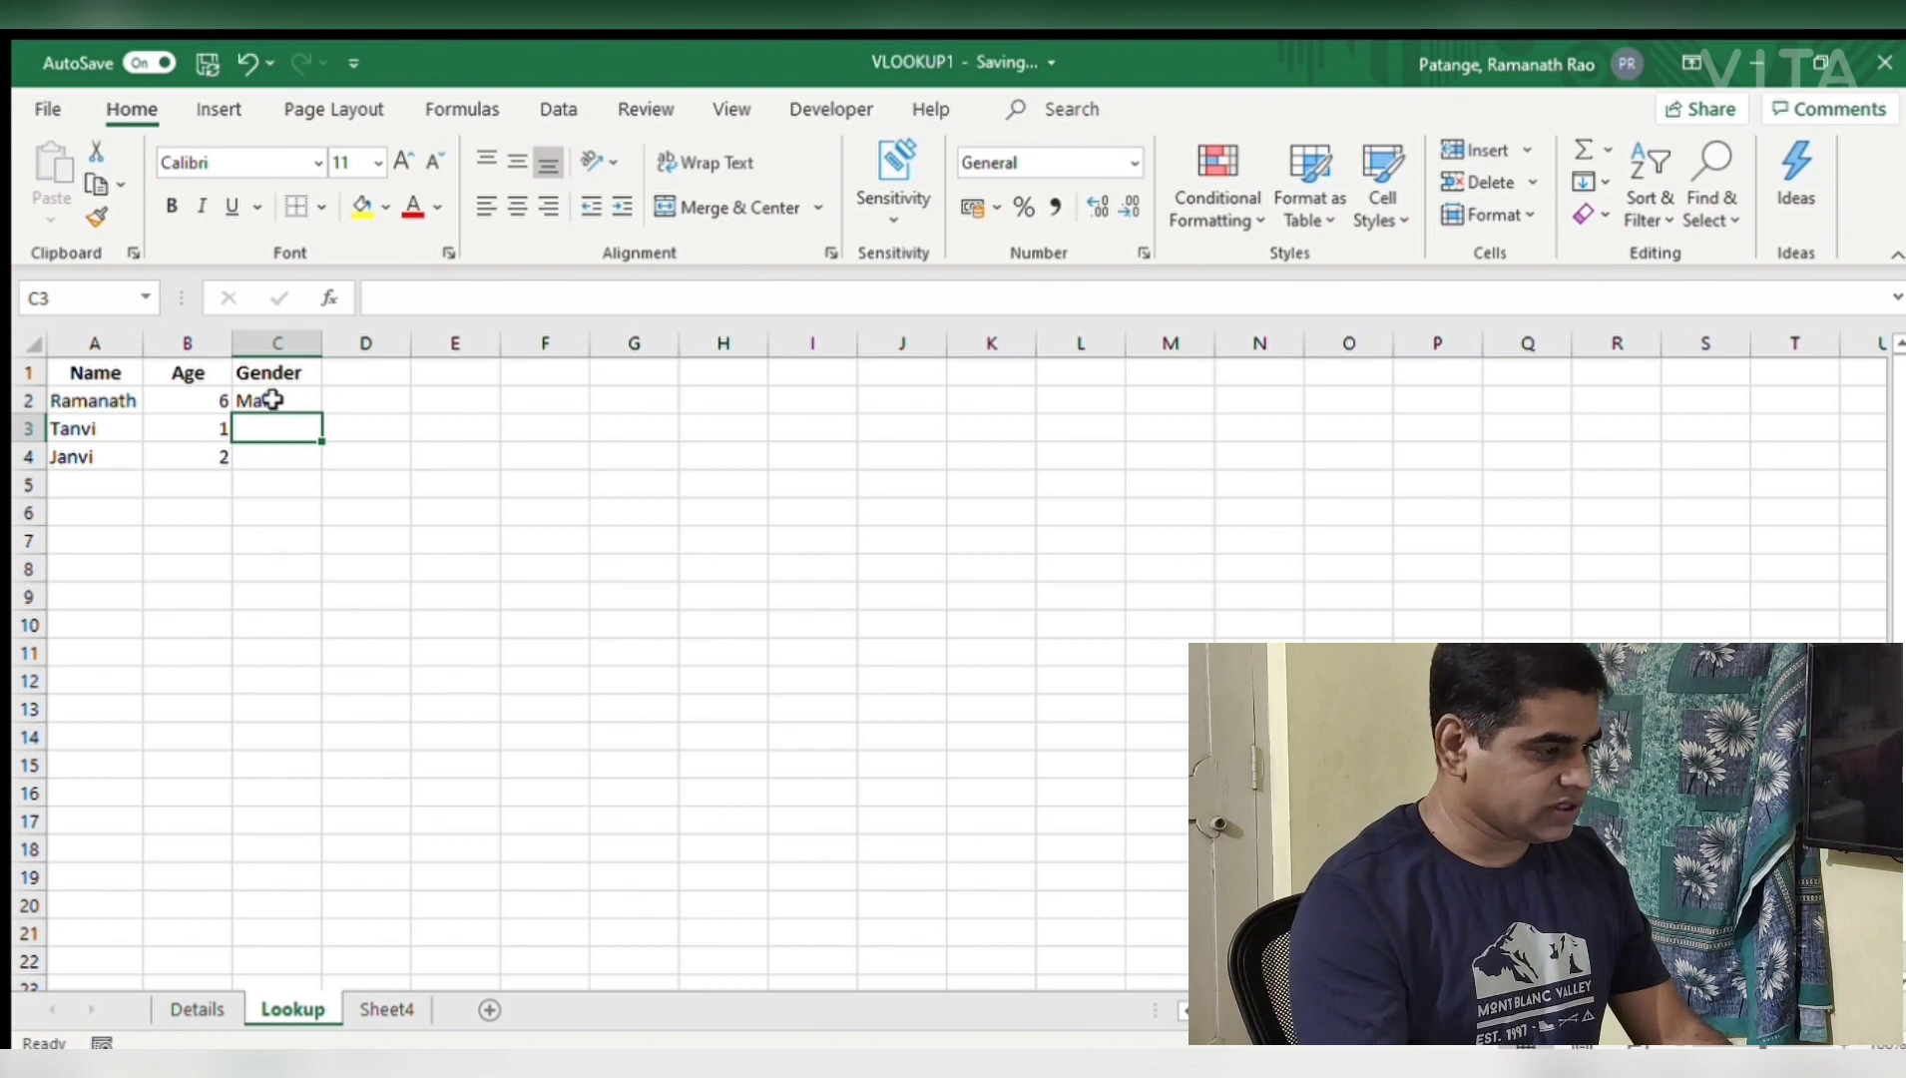
Review the column index and the Details!$A:$C table range in the C2 formula
click(274, 397)
click(649, 298)
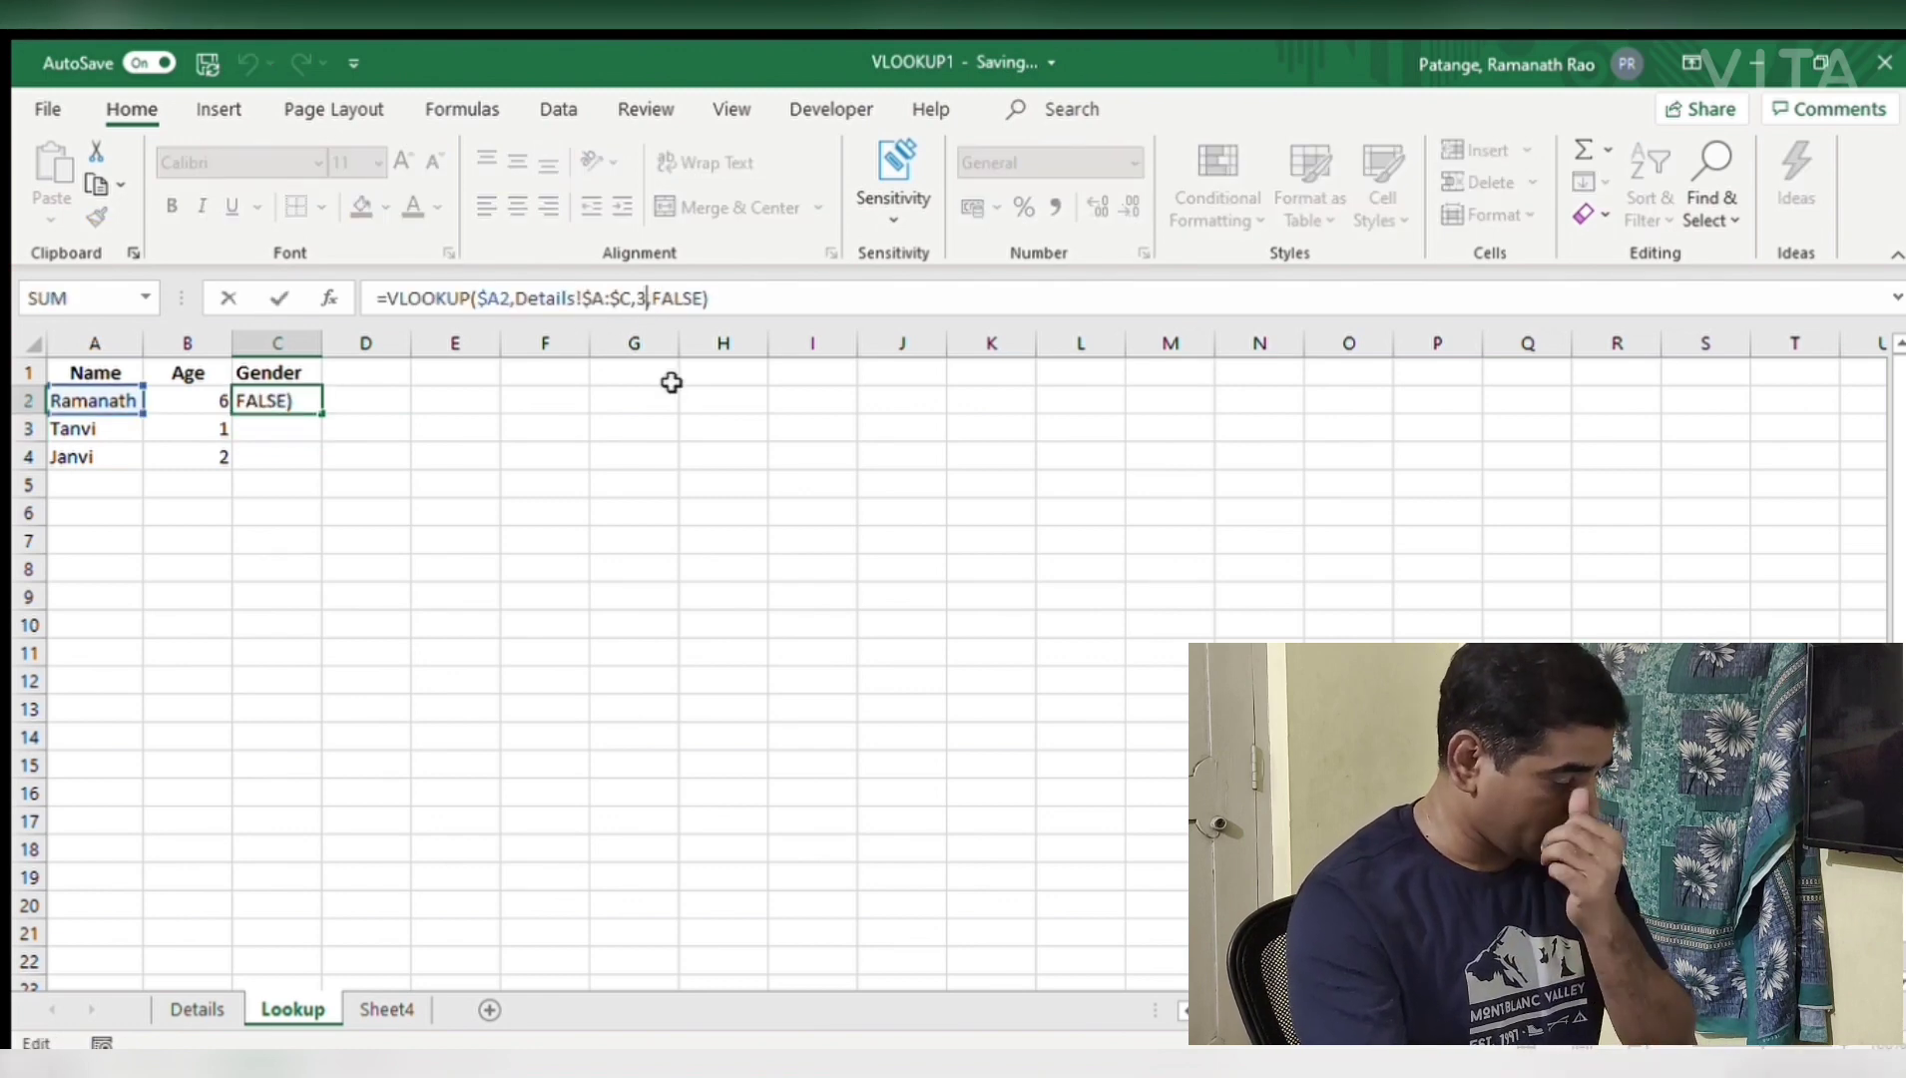
click(513, 301)
drag(512, 301, 631, 300)
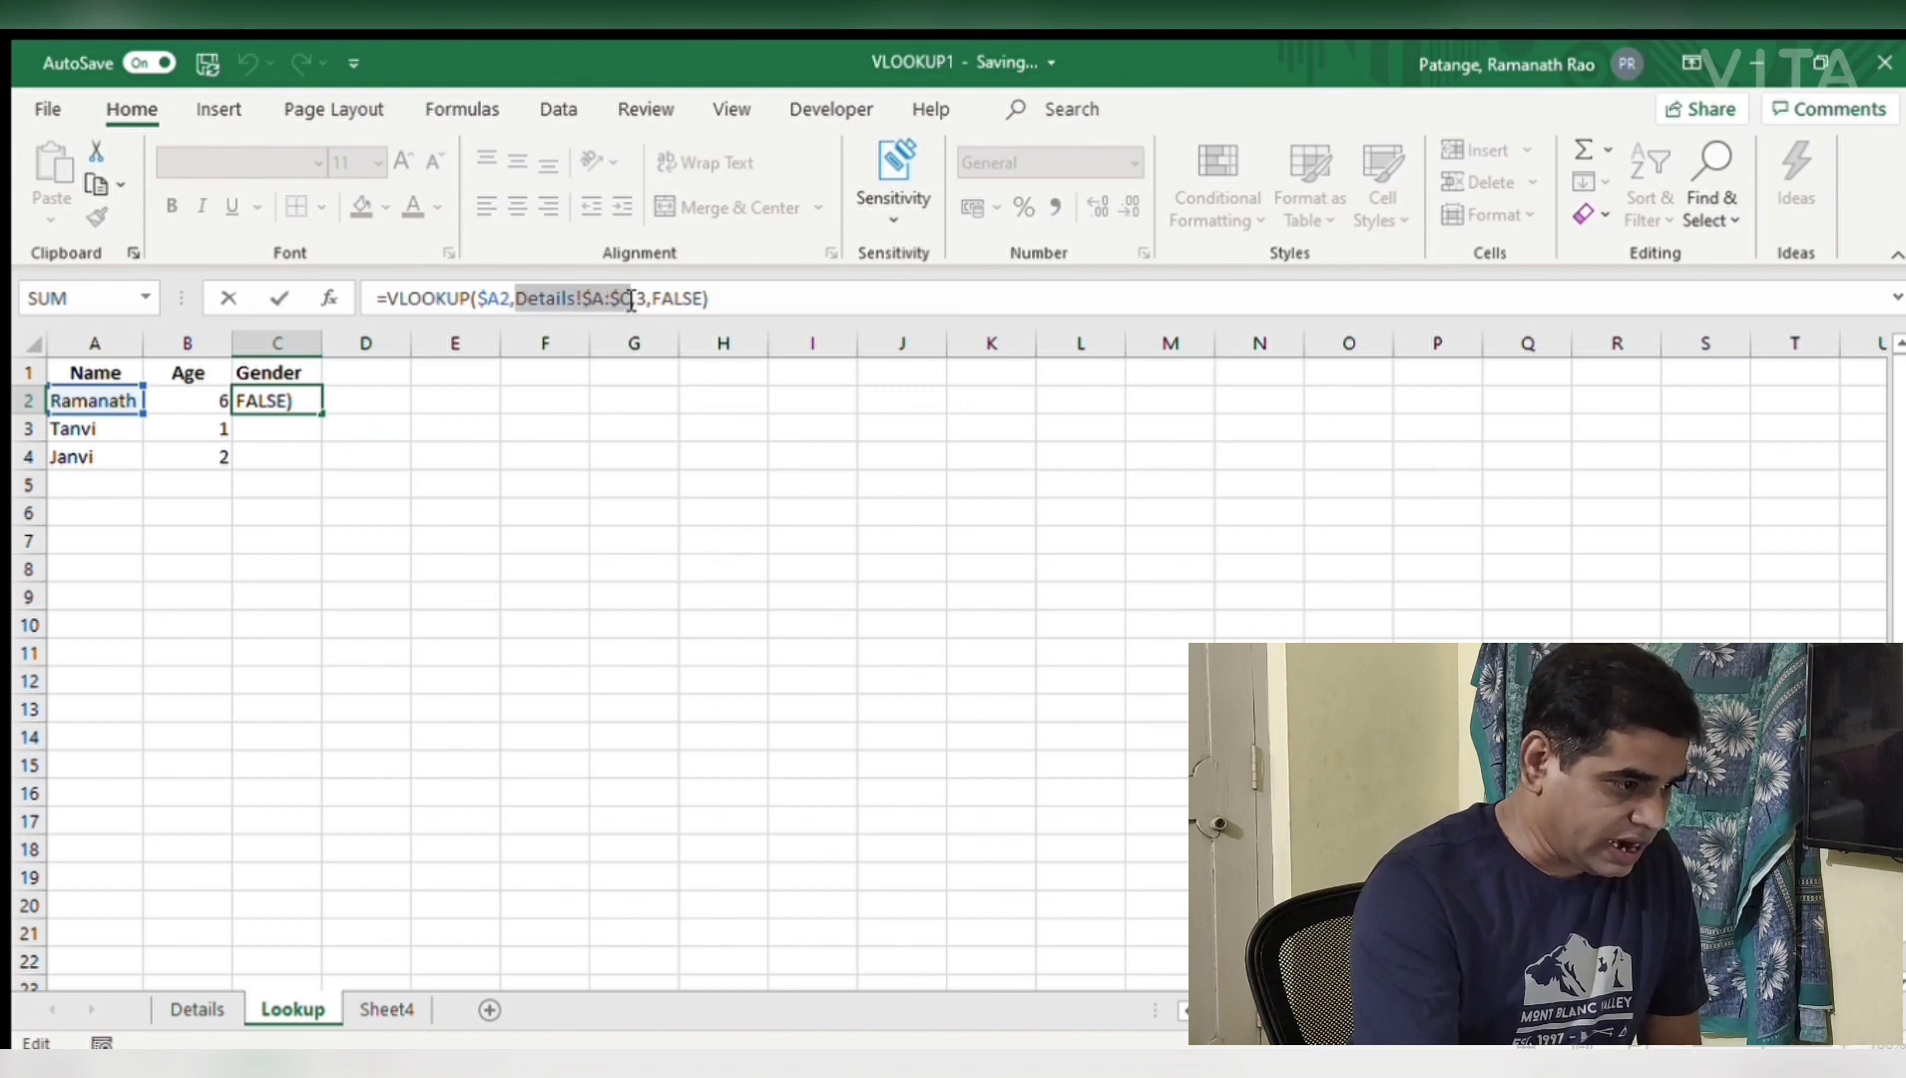
key(Return)
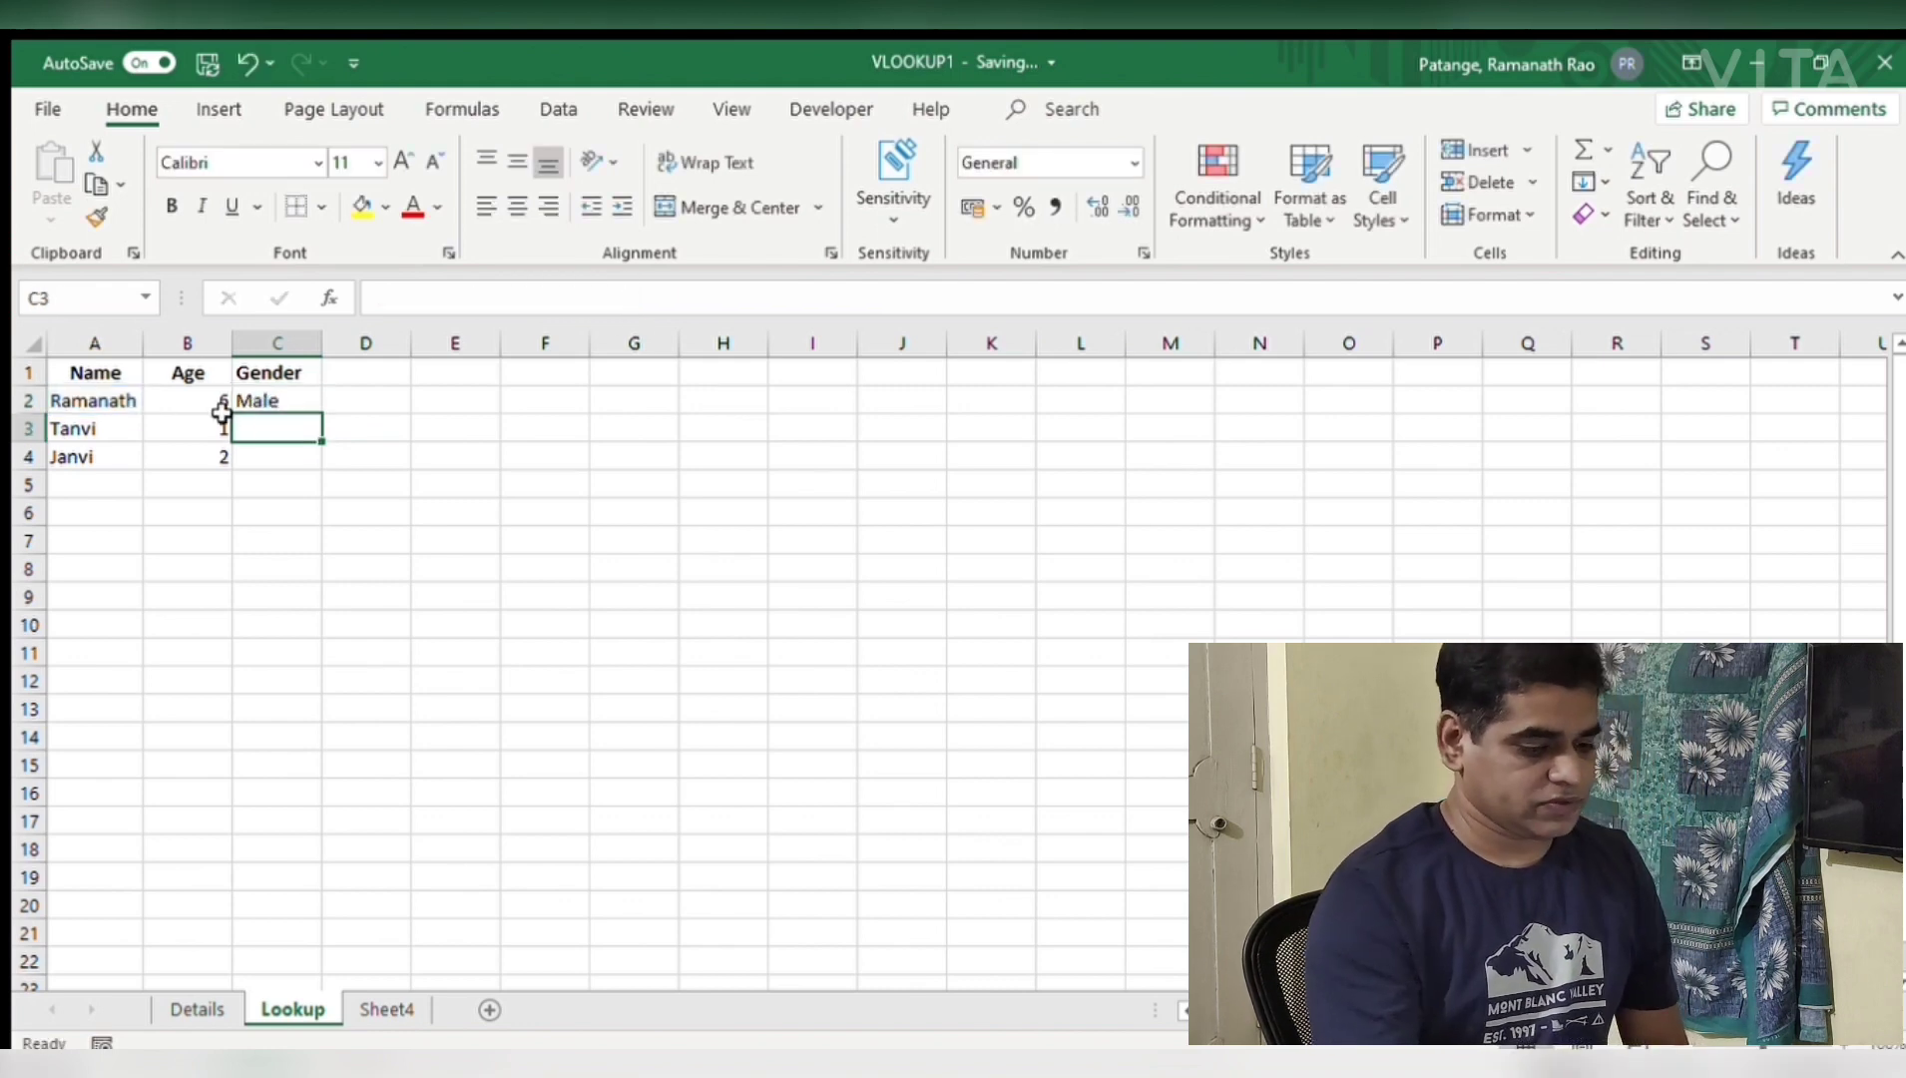
Fill the Gender lookup formula from C2 down to C4
click(249, 398)
double_click(322, 412)
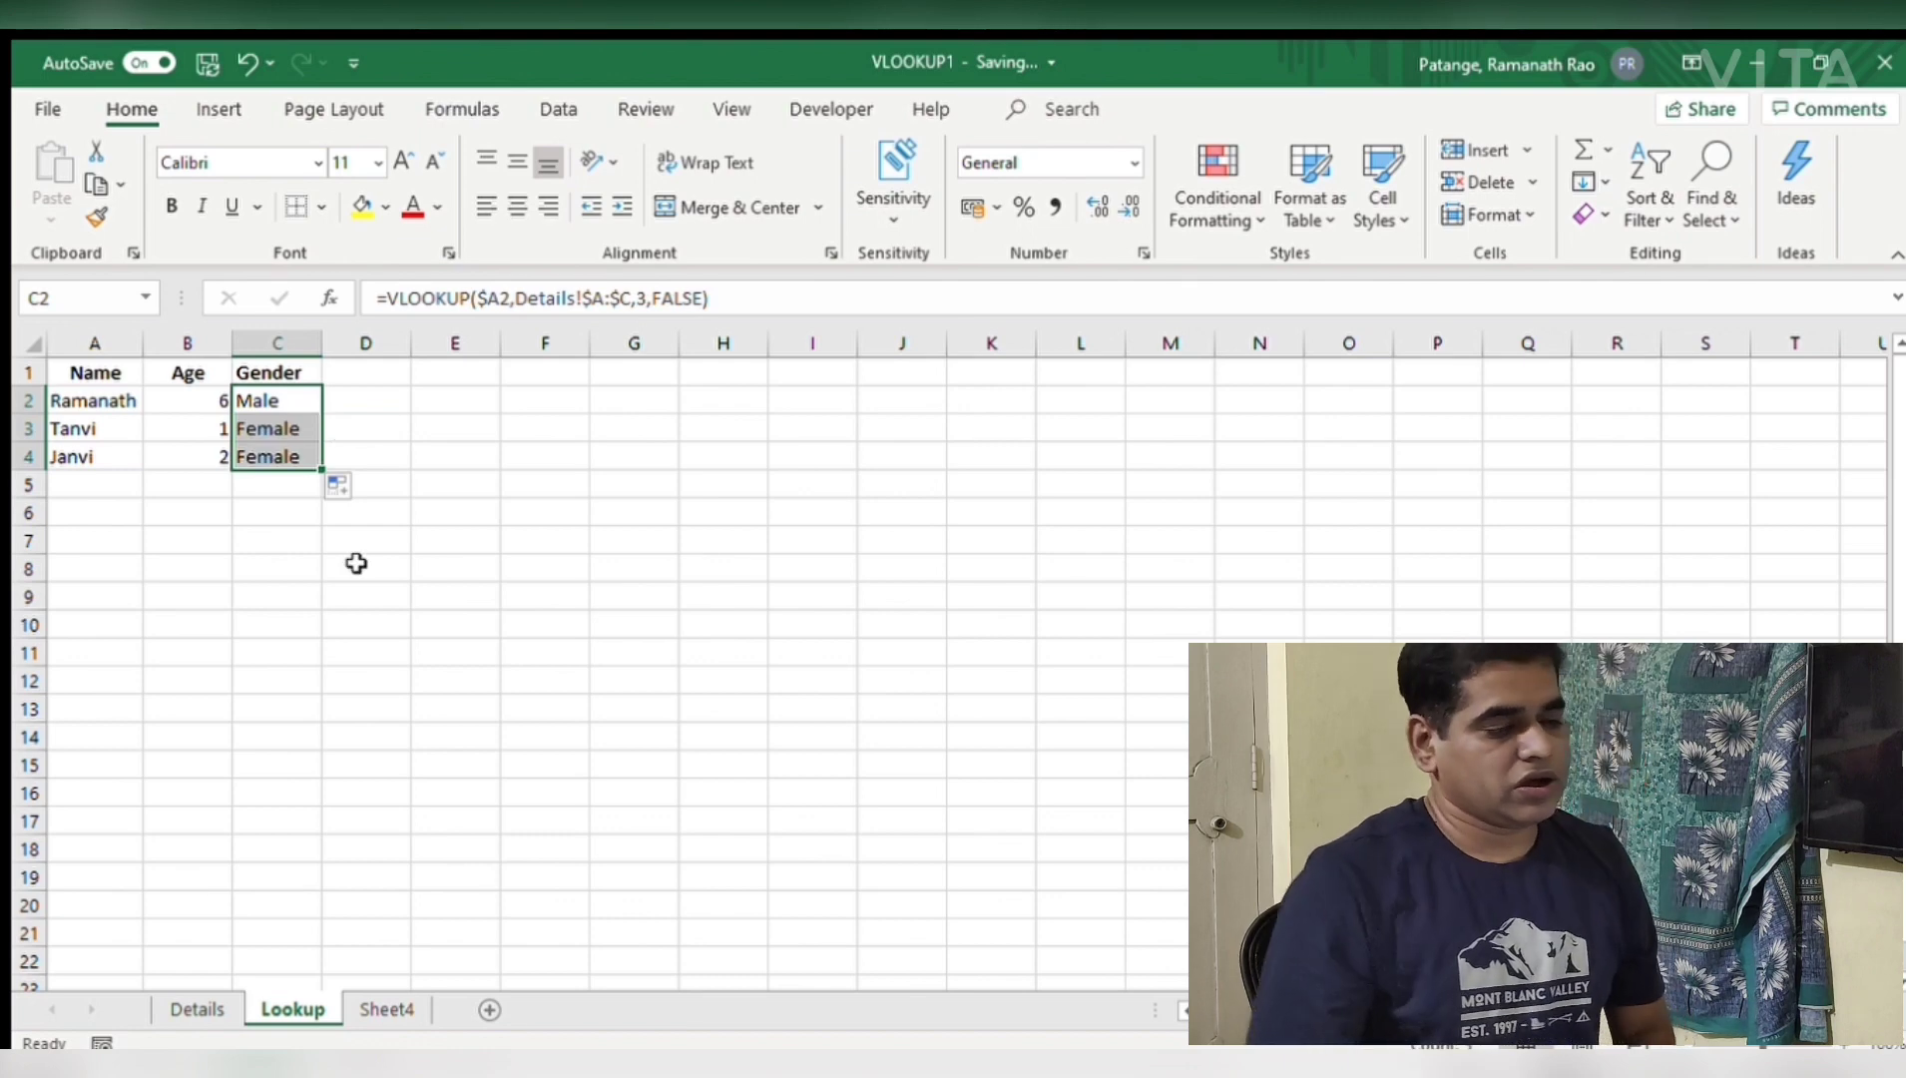
click(277, 400)
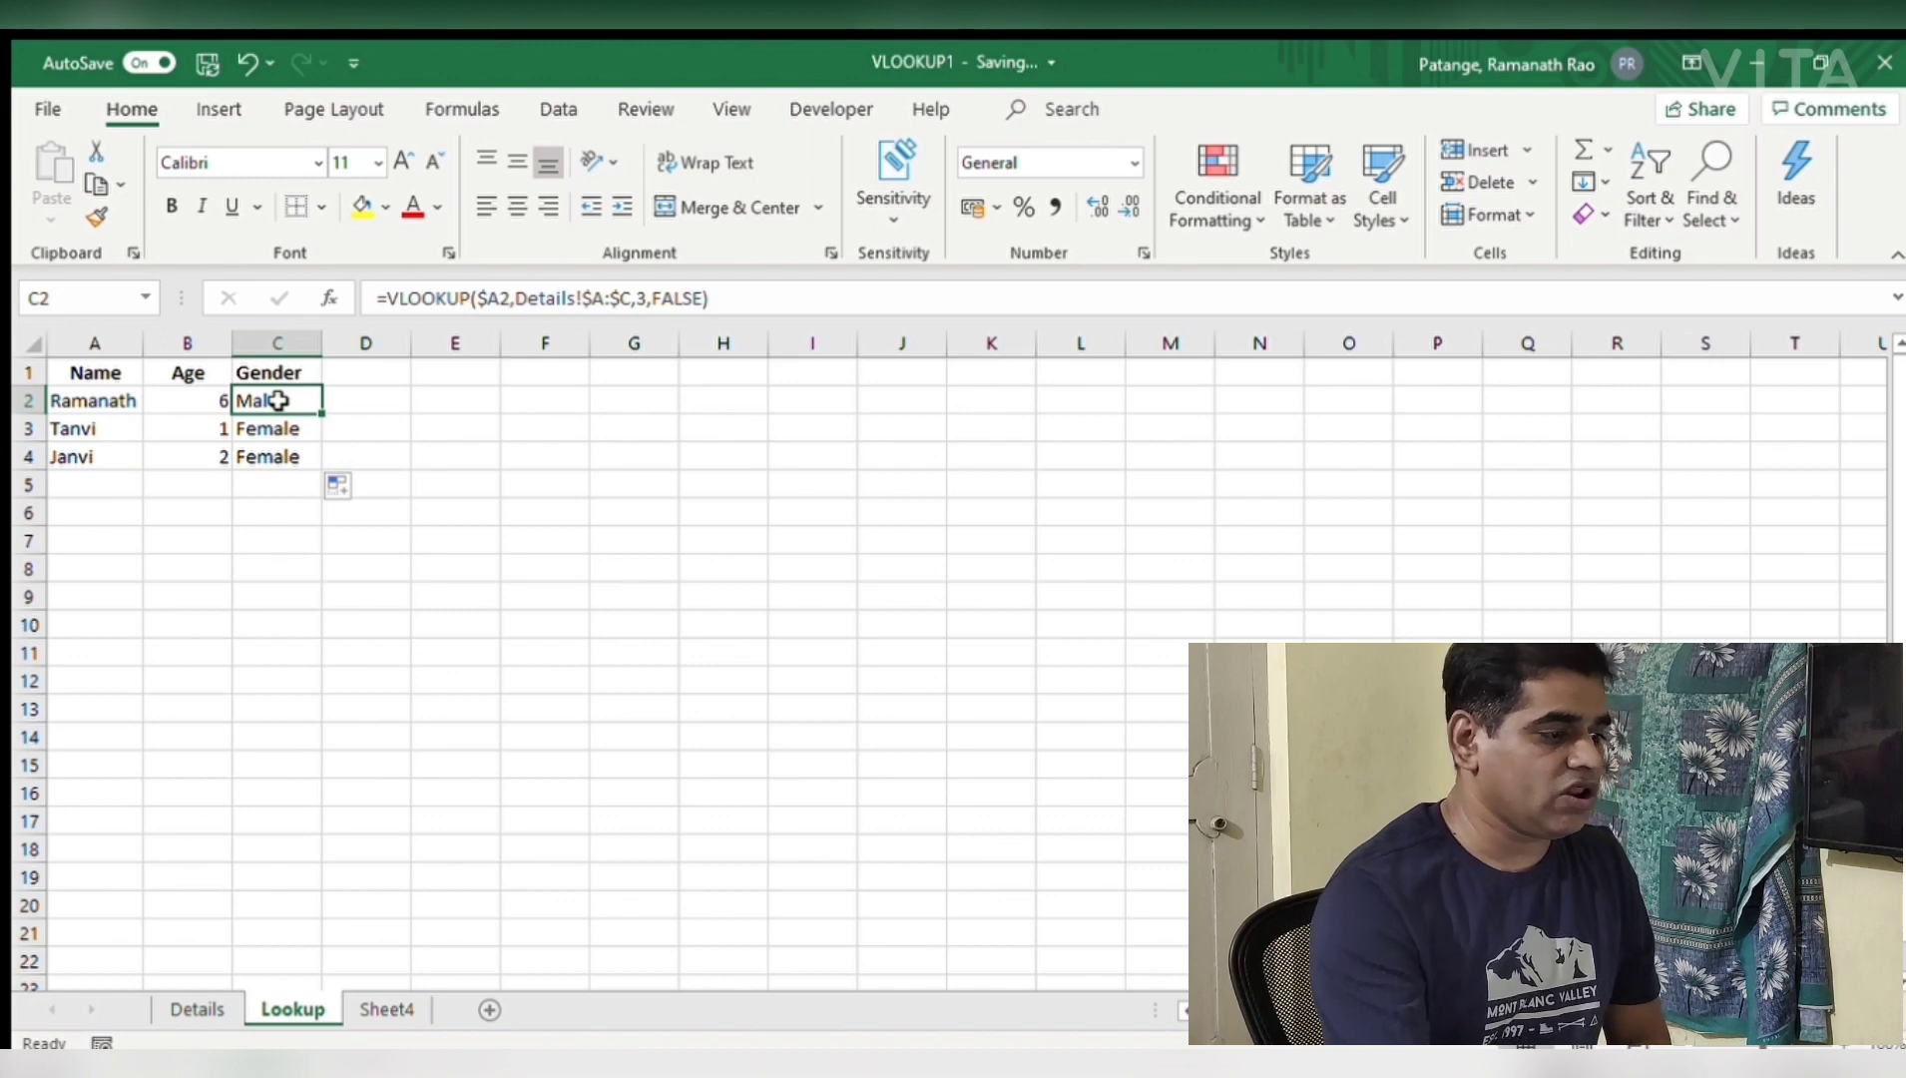